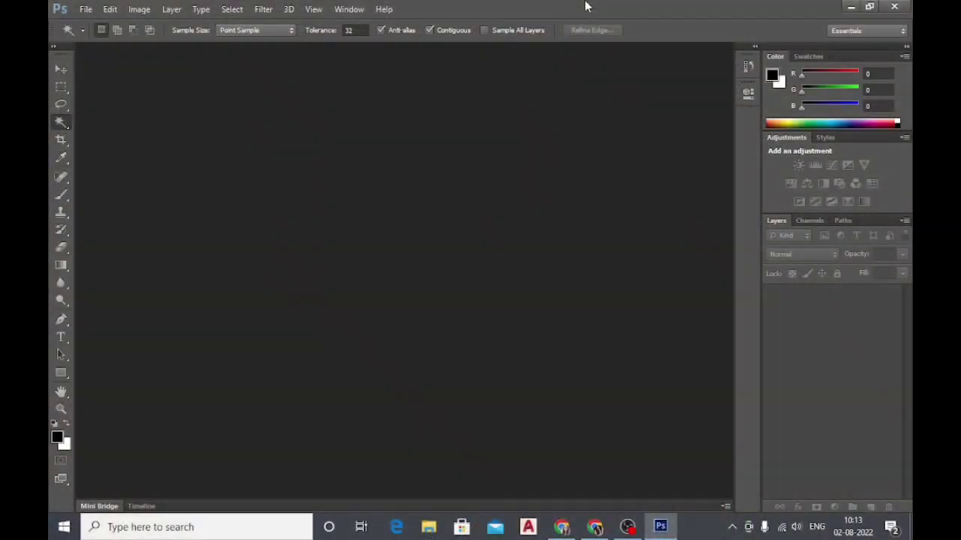
Open 'plan photo' PDF from E:\Plan rendering, importing it with the default PDF settings.
left_click(85, 11)
left_click(94, 39)
left_click(346, 217)
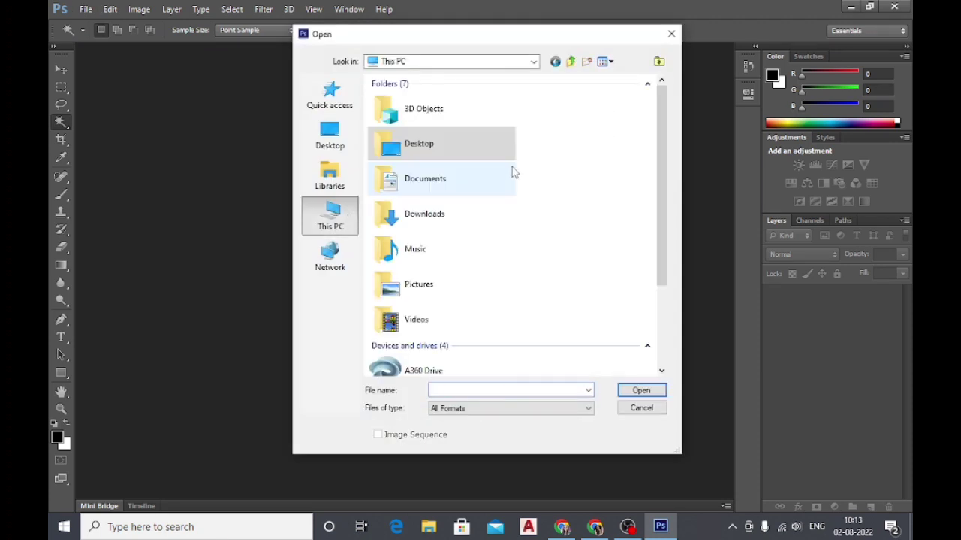
scroll(478, 274, "down", 3)
left_click(460, 314)
double_click(462, 314)
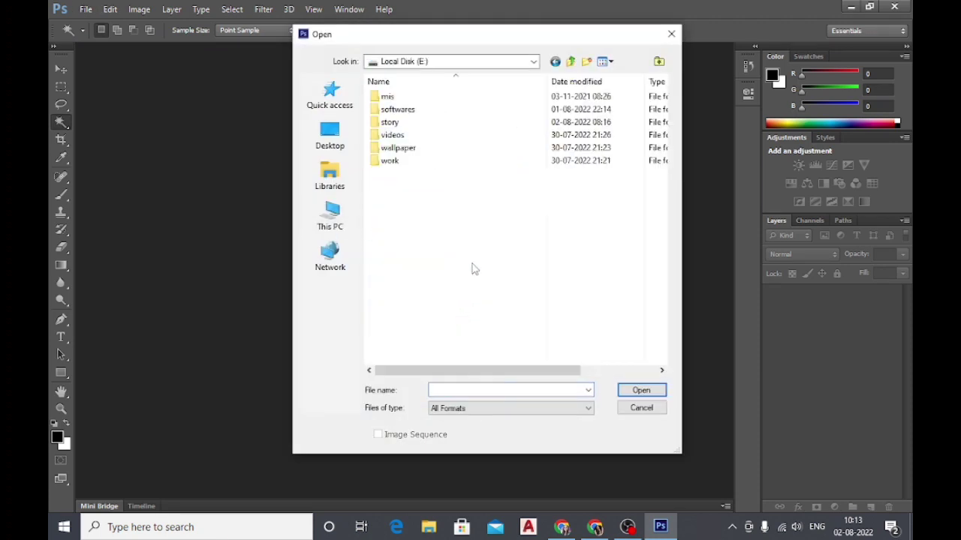
double_click(429, 111)
left_click(405, 109)
left_click(641, 389)
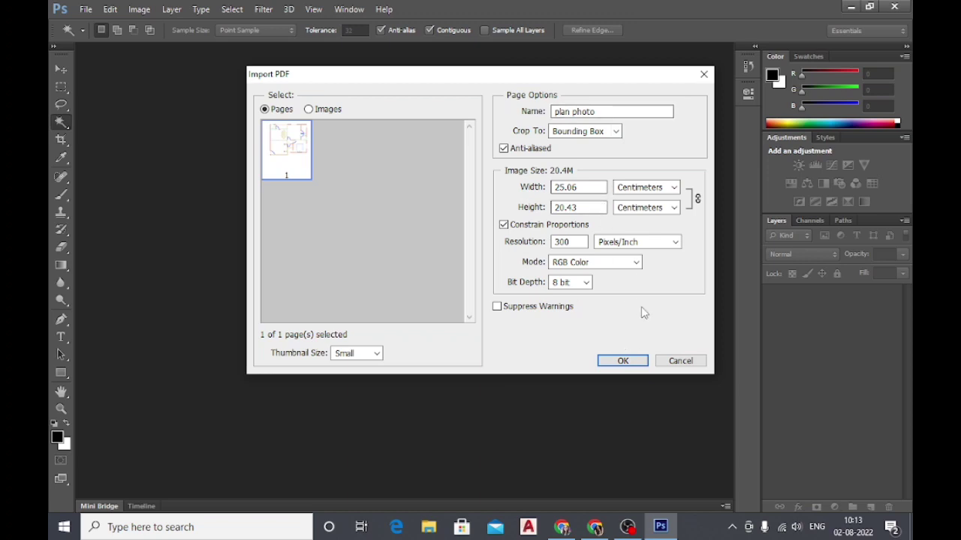
left_click(621, 363)
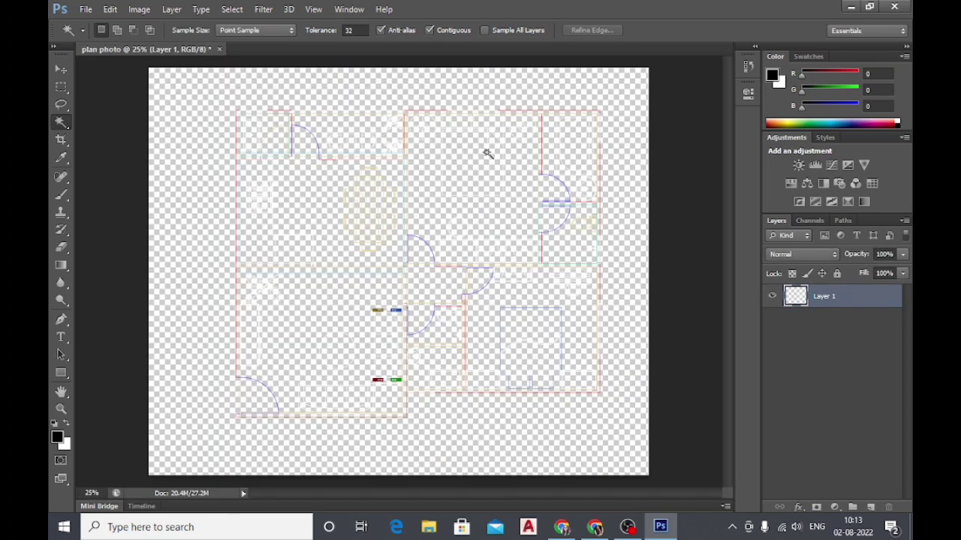
Add a Solid Color fill layer and move it below Layer 1.
left_click(61, 69)
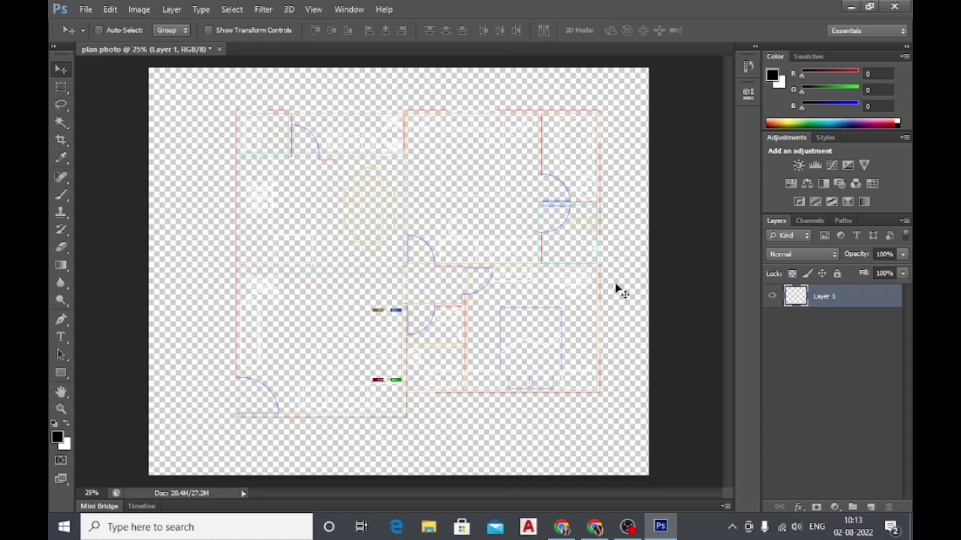
left_click(870, 509)
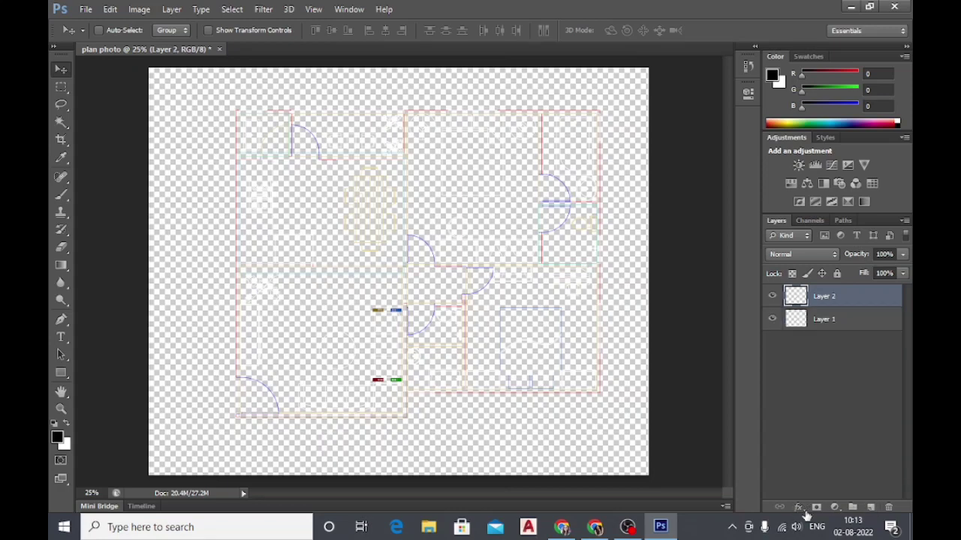
left_click(834, 509)
left_click(838, 220)
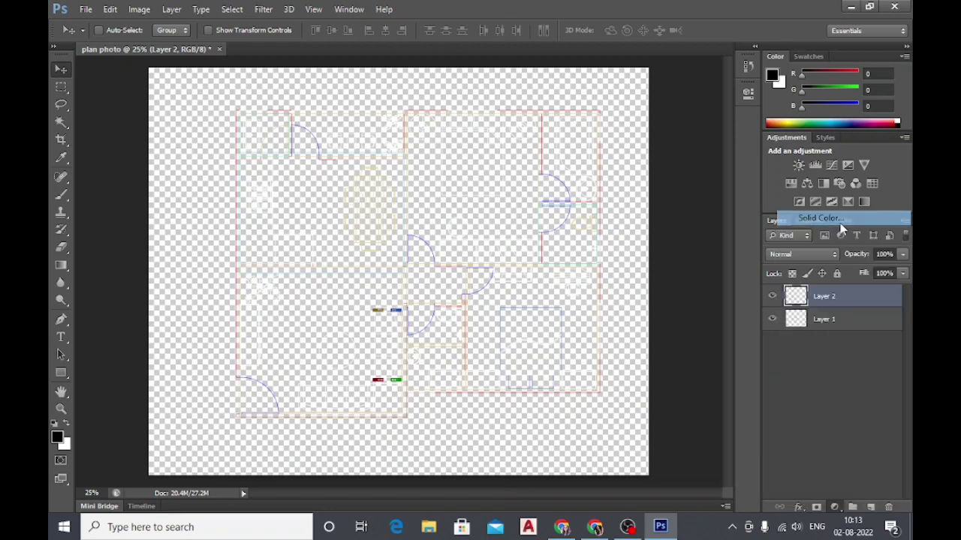
left_click_drag(377, 172, 316, 288)
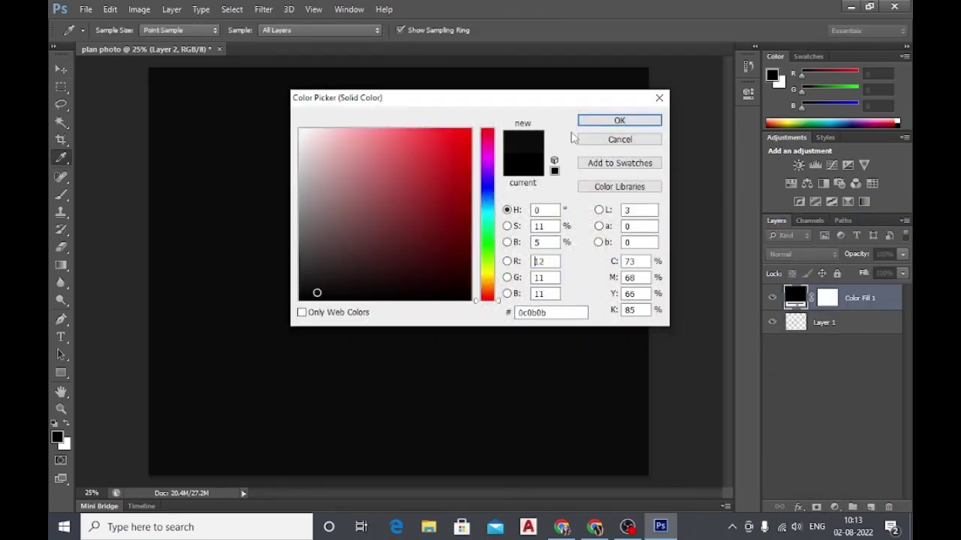
left_click(617, 121)
left_click_drag(880, 304, 890, 347)
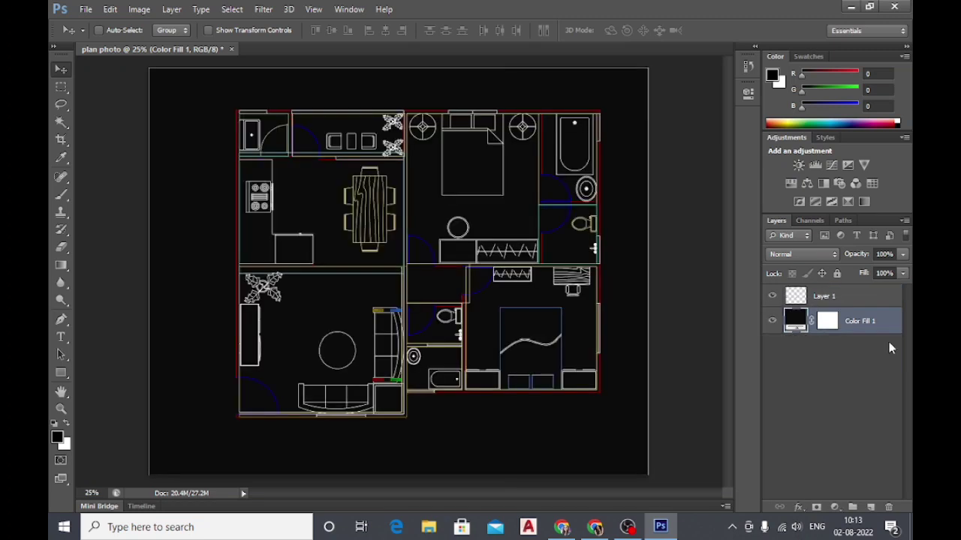
Change the fill layer's colour to pure black 000000.
double_click(800, 324)
left_click(348, 148)
left_click(620, 120)
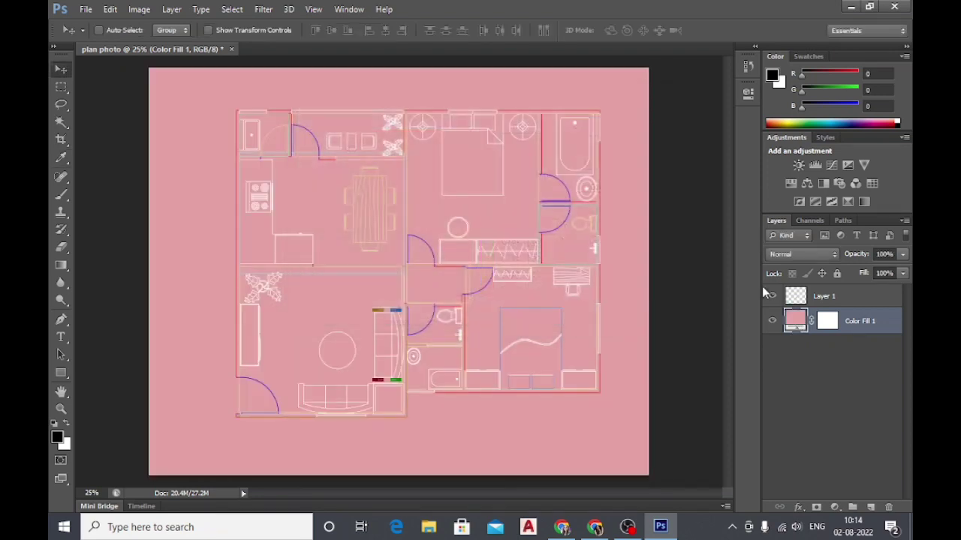
double_click(800, 323)
left_click(337, 260)
left_click(311, 267)
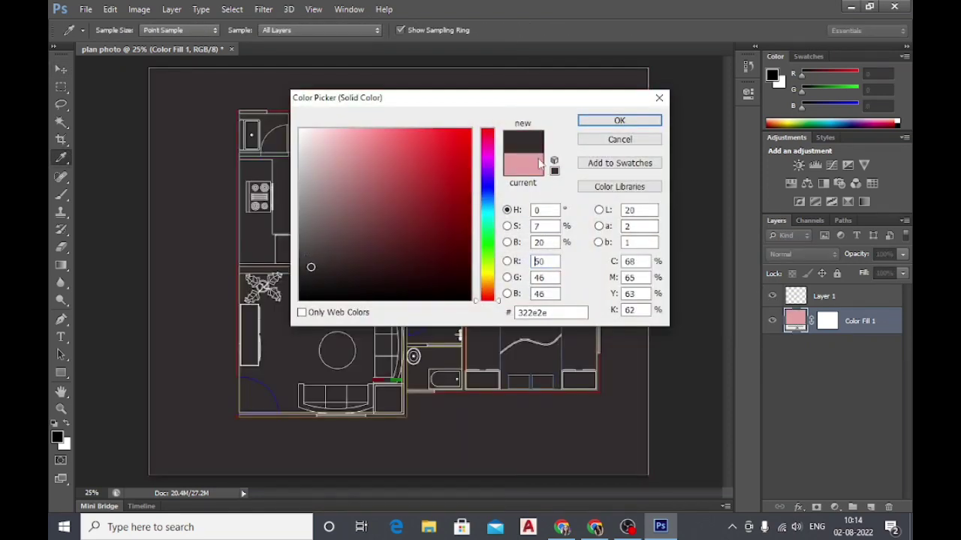
left_click_drag(311, 267, 300, 300)
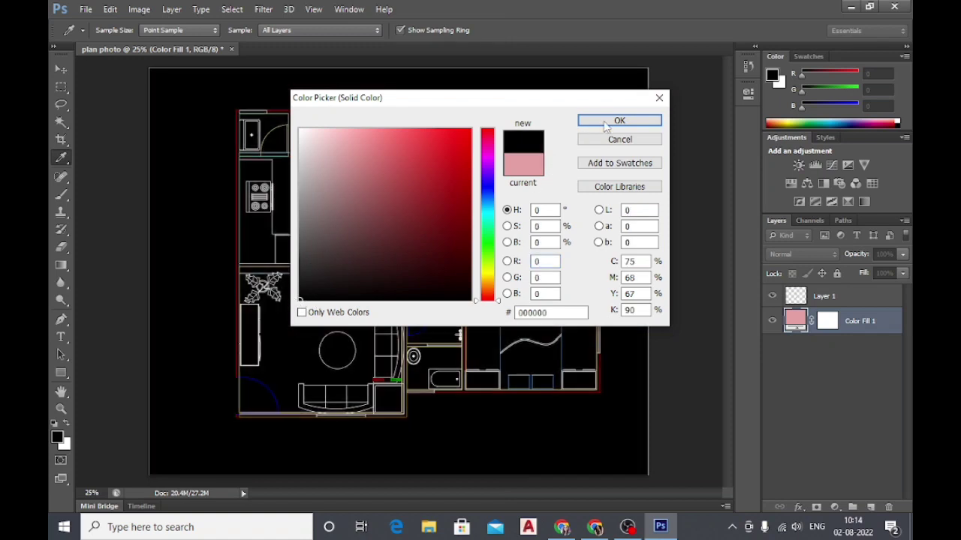
left_click(619, 120)
key("v")
key("ctrl+plus")
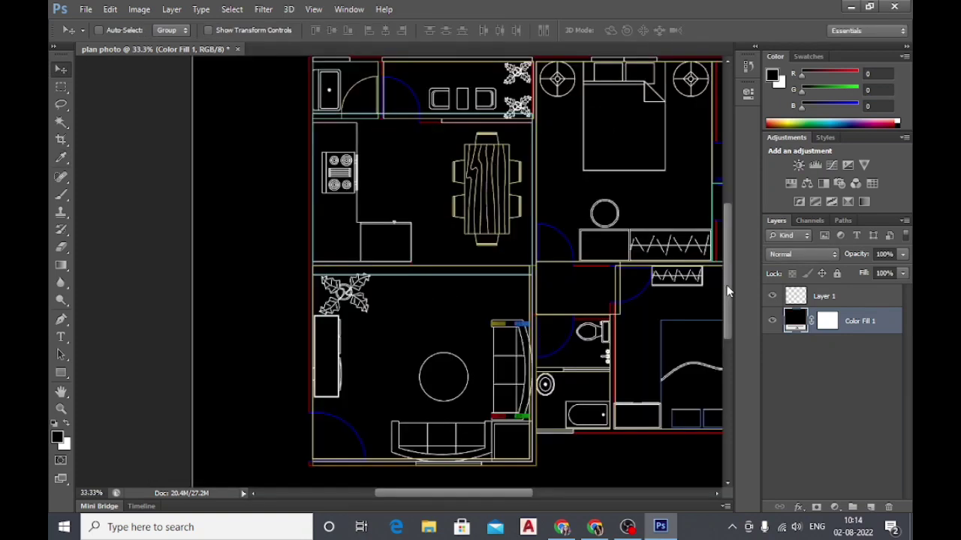
Rename the floor-plan Layer 1 to 'Main'.
scroll(727, 291, "down", 2)
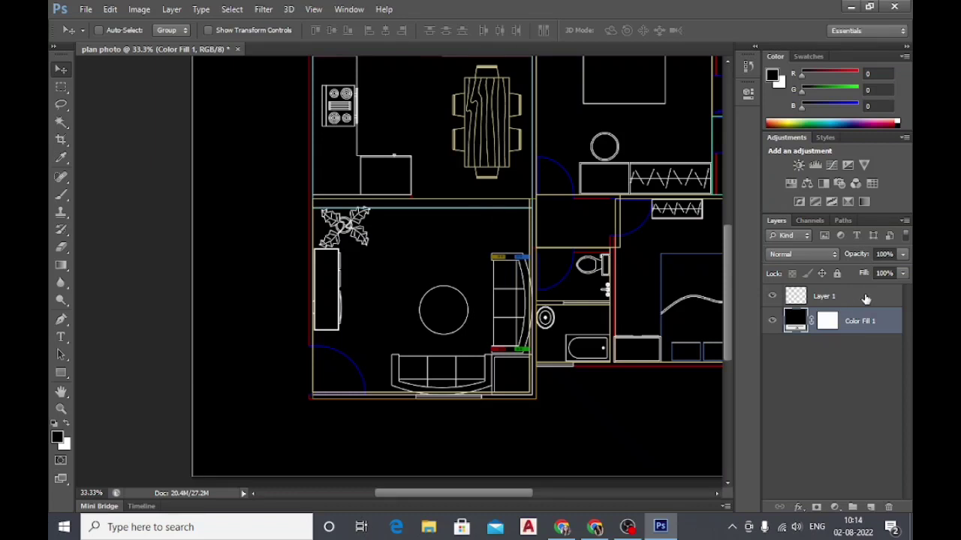
left_click(841, 300)
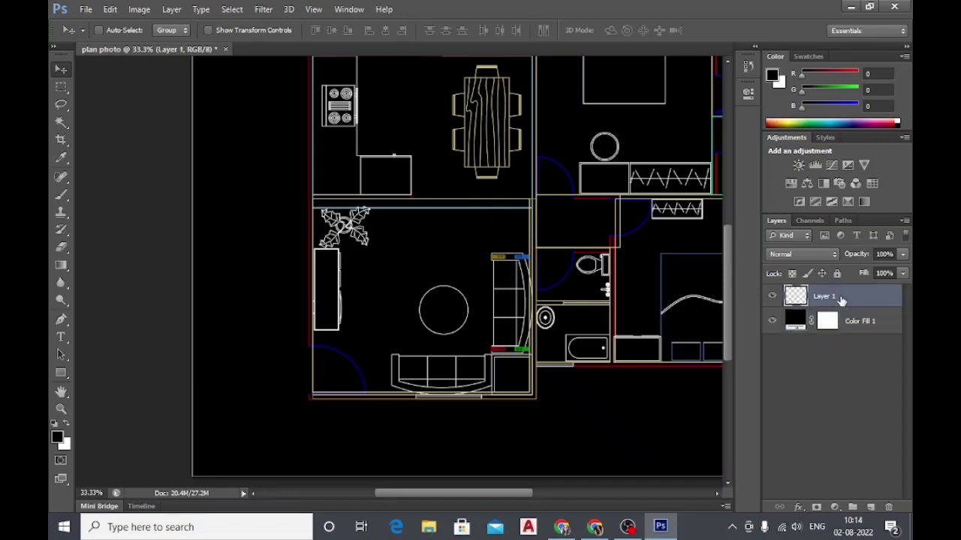
left_click(772, 296)
left_click(773, 297)
double_click(825, 297)
type("Main")
left_click(836, 348)
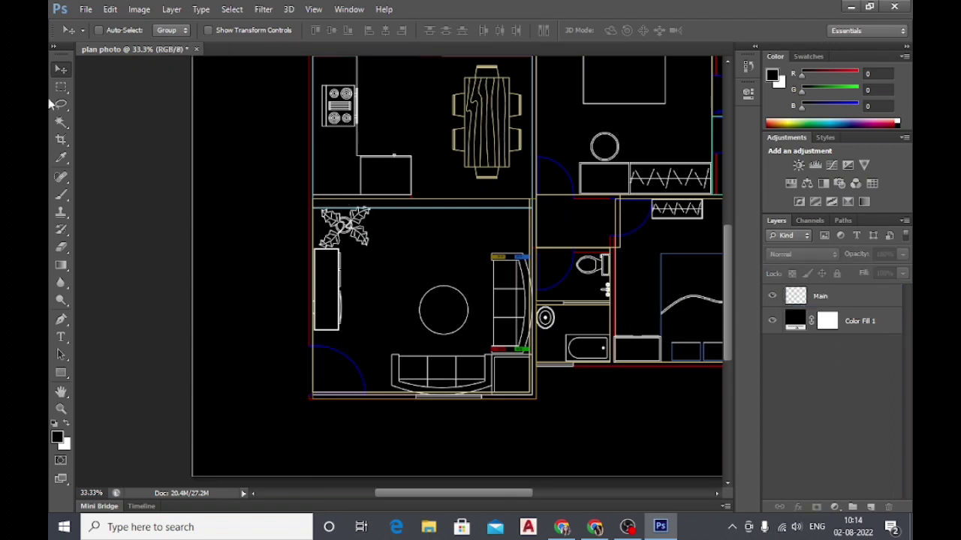
left_click(62, 122)
Select the living room floor on the Main layer using the Magic Wand and a rectangular marquee.
left_click(96, 134)
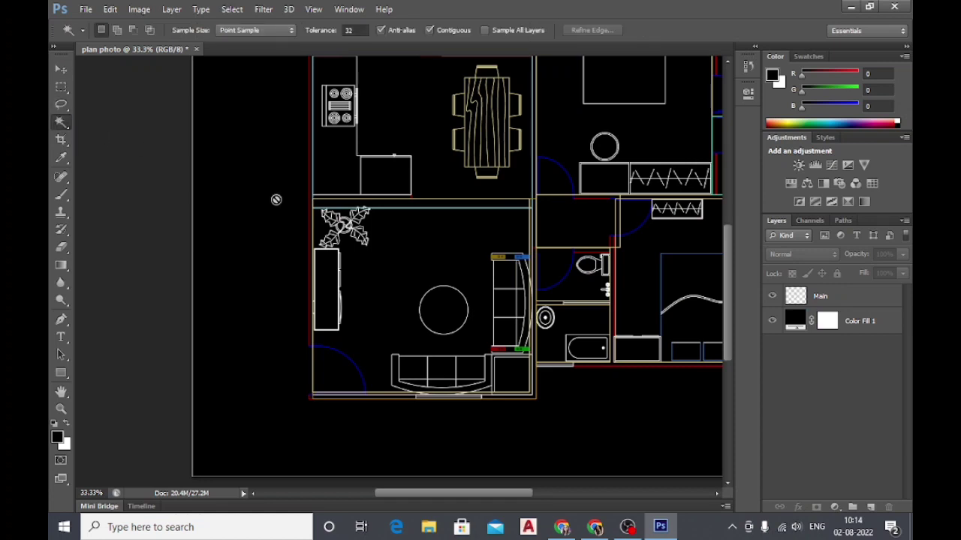
left_click(867, 297)
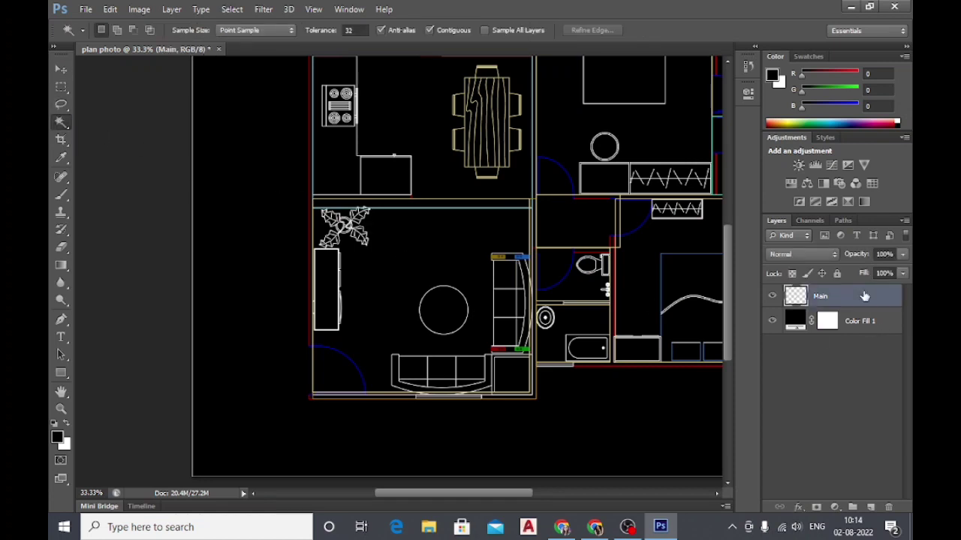
left_click(425, 265)
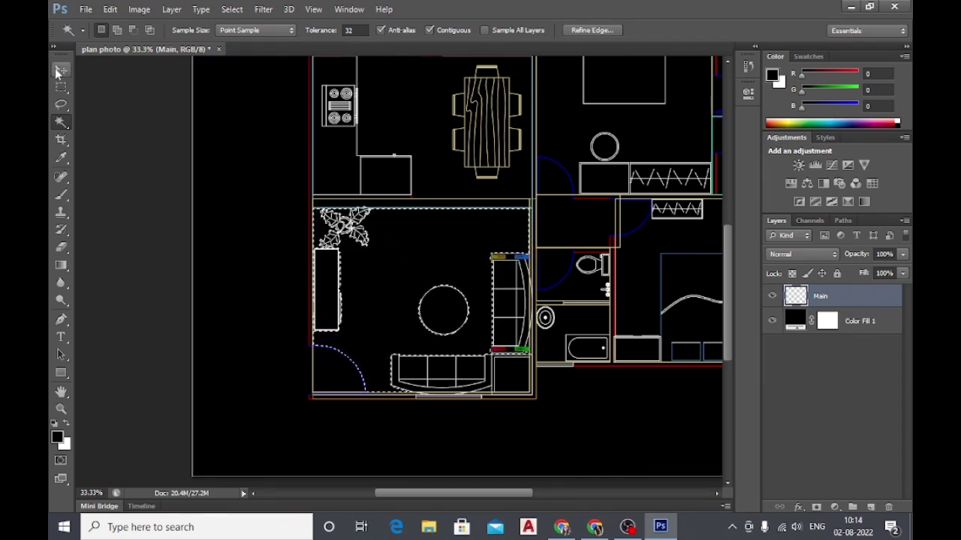
right_click(61, 86)
left_click(112, 91)
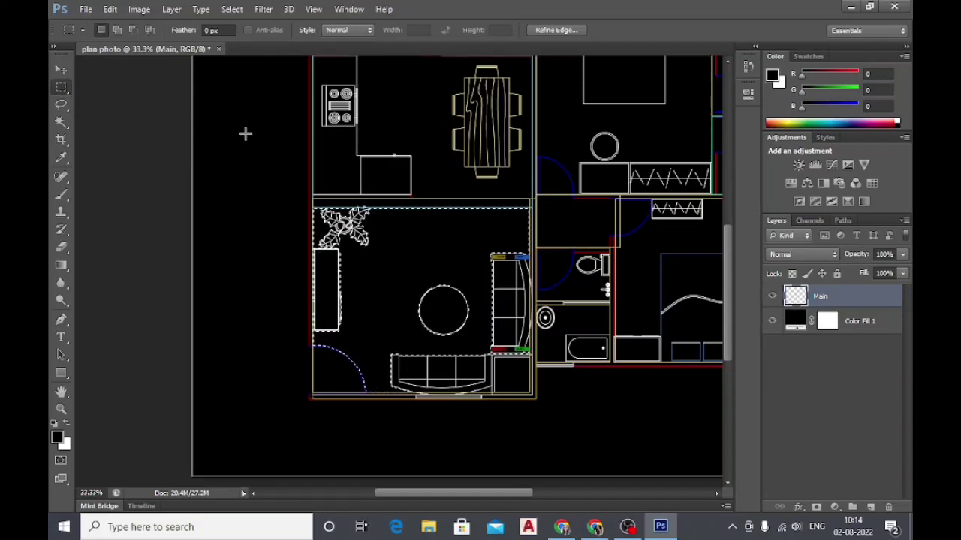
left_click_drag(313, 208, 401, 250)
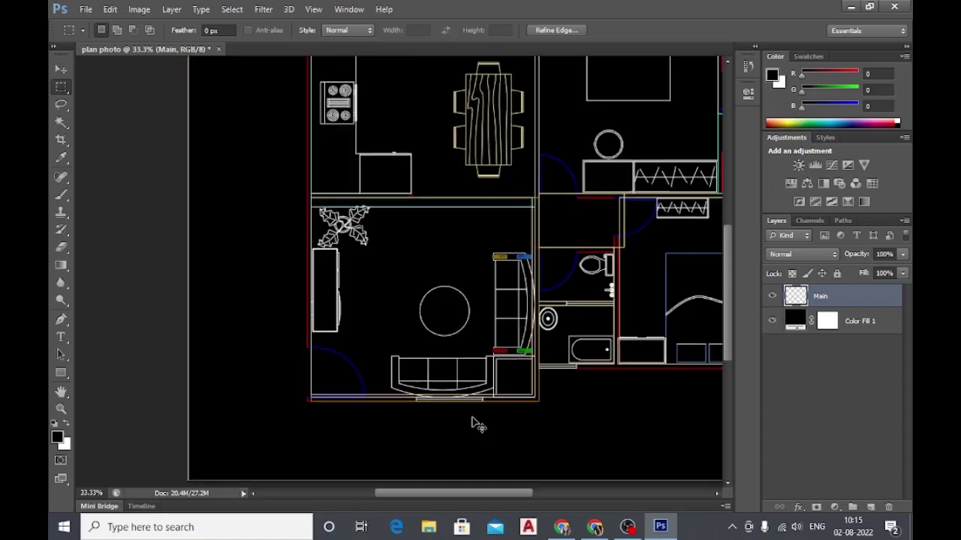
key("ctrl+plus")
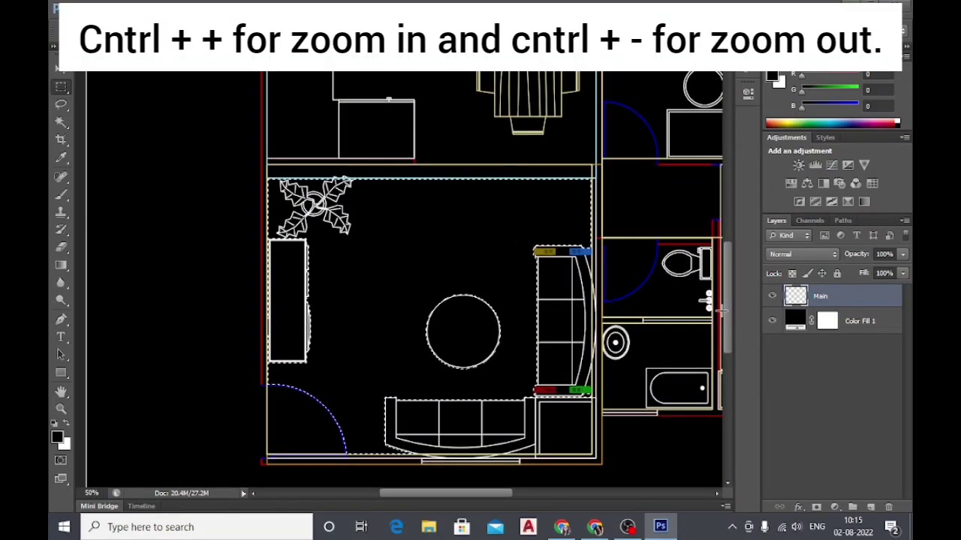
scroll(650, 338, "down", 1)
scroll(650, 339, "down", 4)
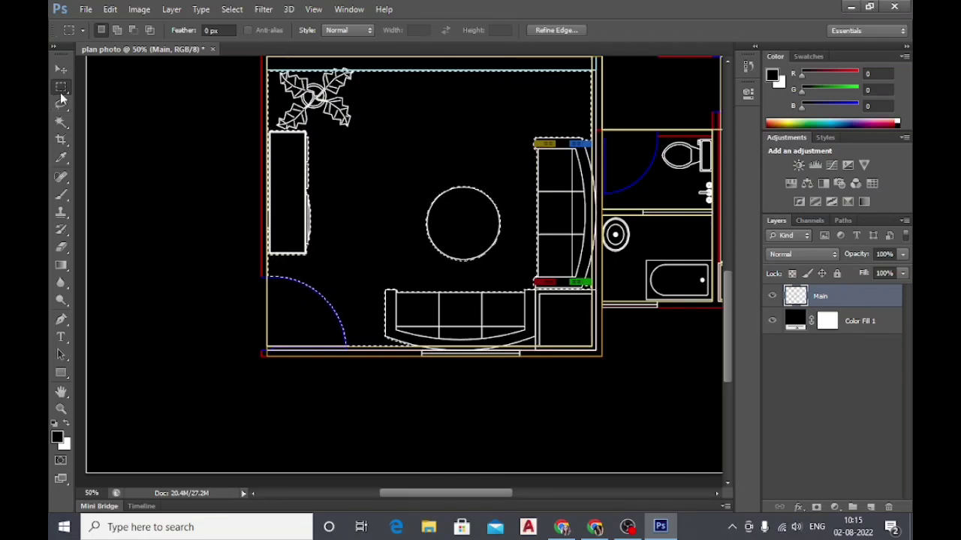
left_click(61, 122)
left_click(128, 133)
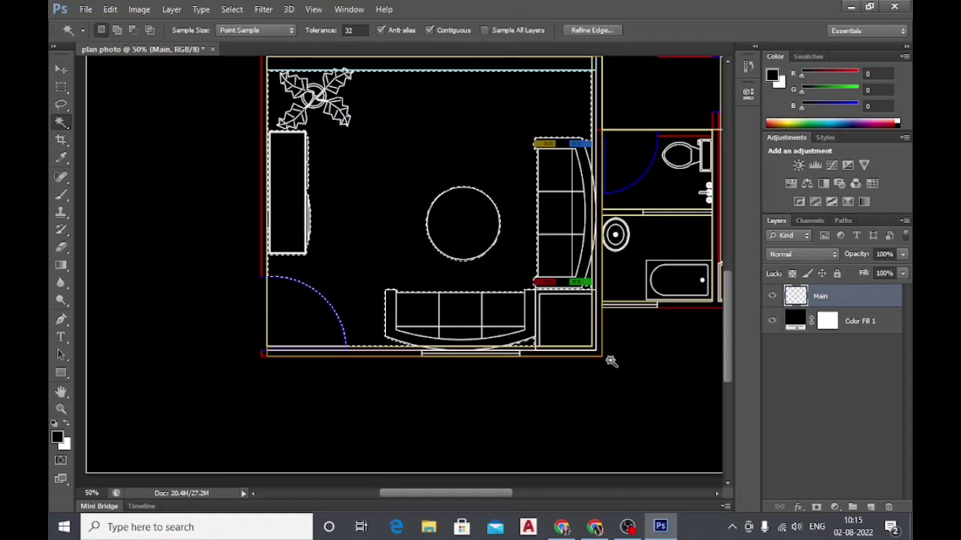
key("ctrl+minus")
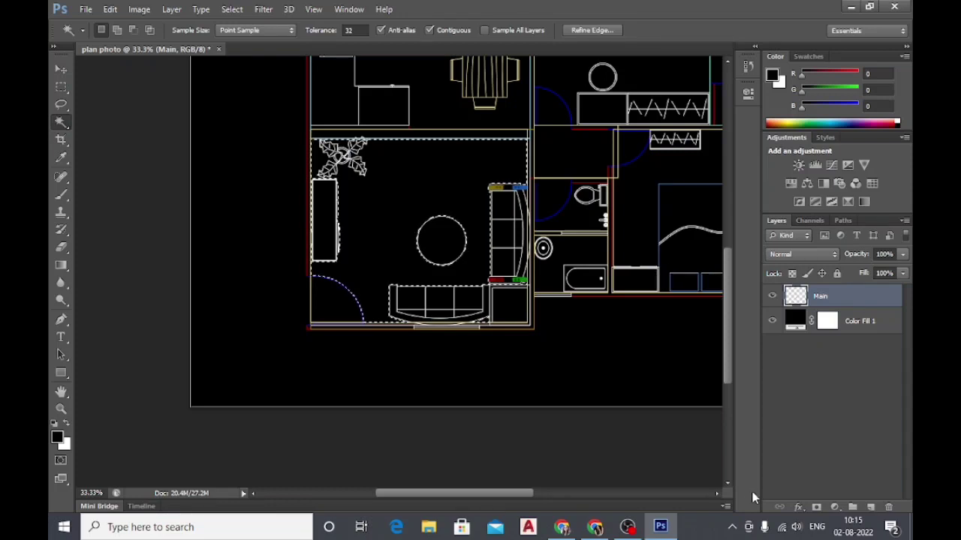
Fill the selected floor with the brown wood Pattern Fill at 41% scale.
left_click(837, 509)
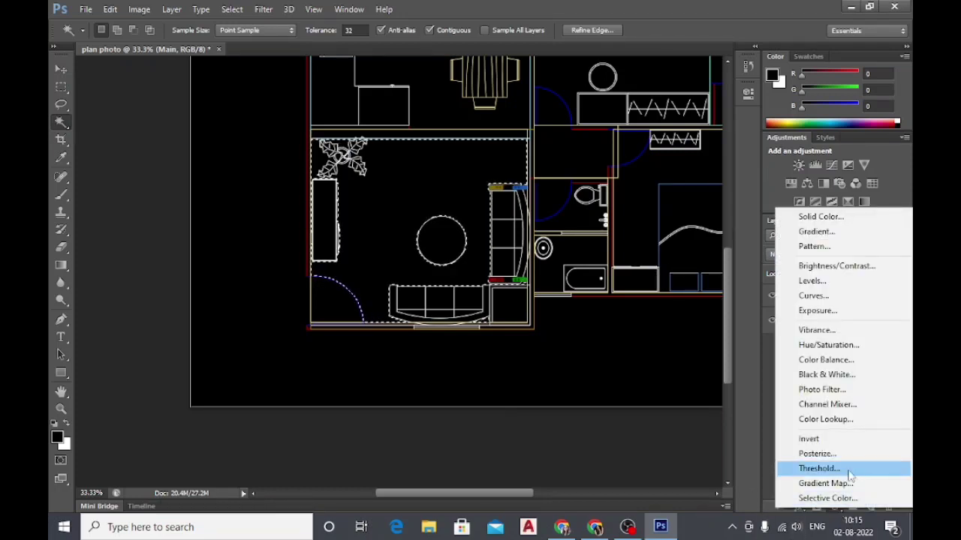
left_click(786, 525)
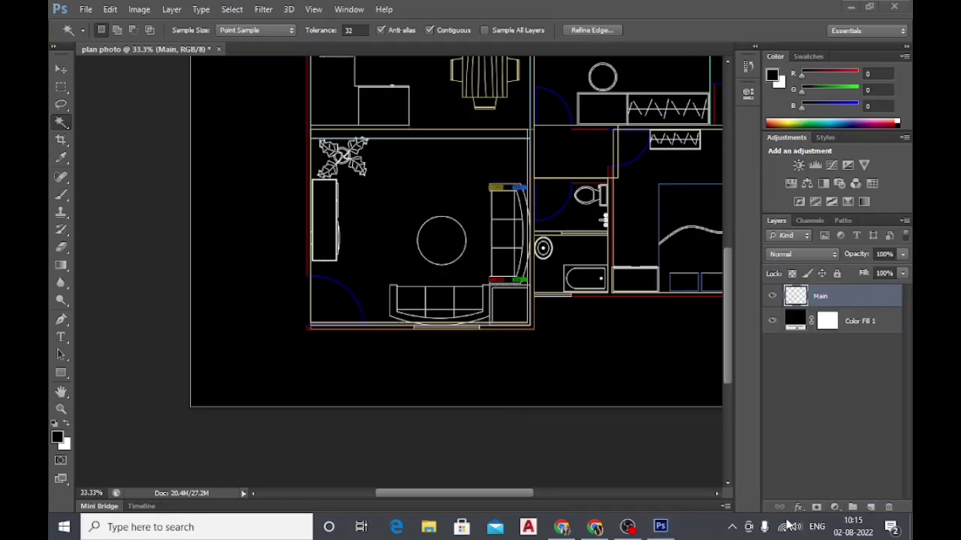
left_click(838, 512)
left_click(836, 509)
left_click(836, 247)
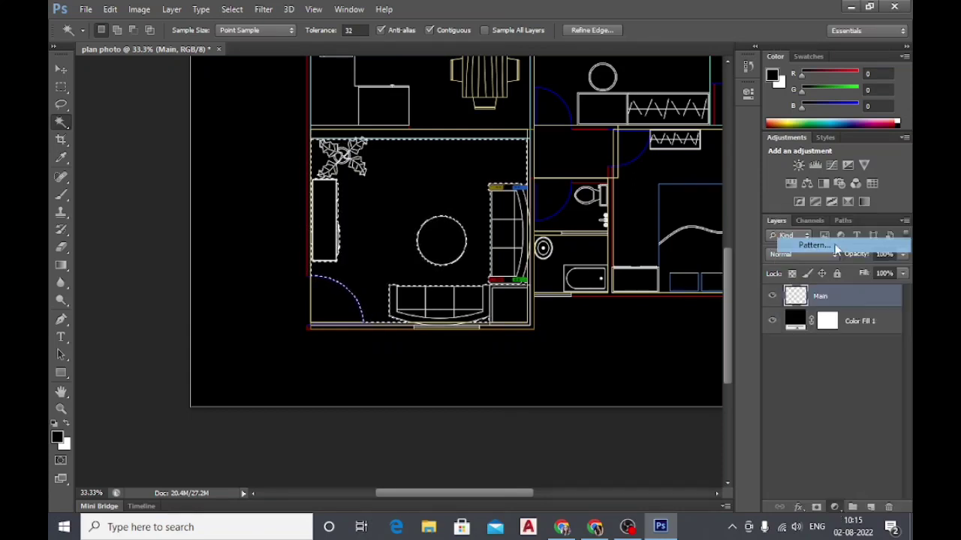
left_click(471, 192)
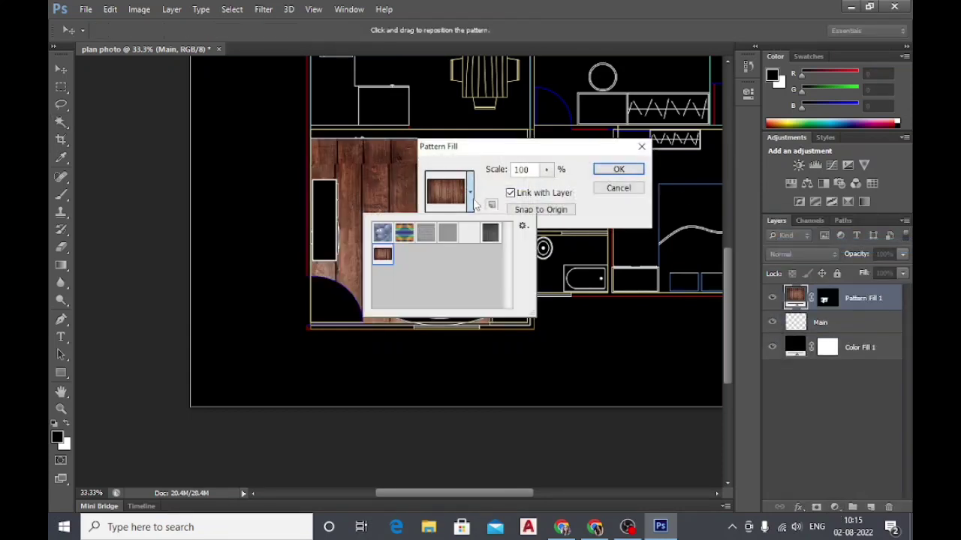
left_click(490, 235)
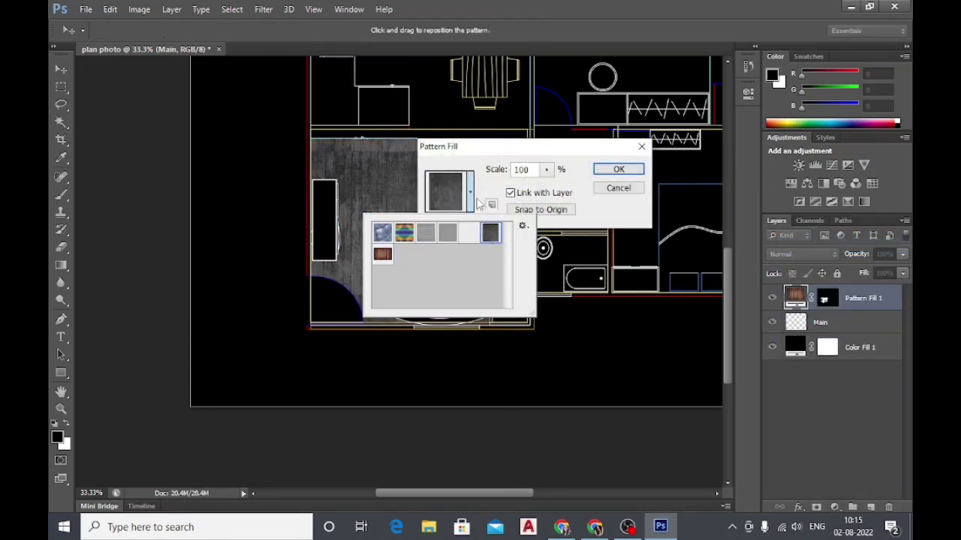
left_click(382, 255)
left_click(547, 171)
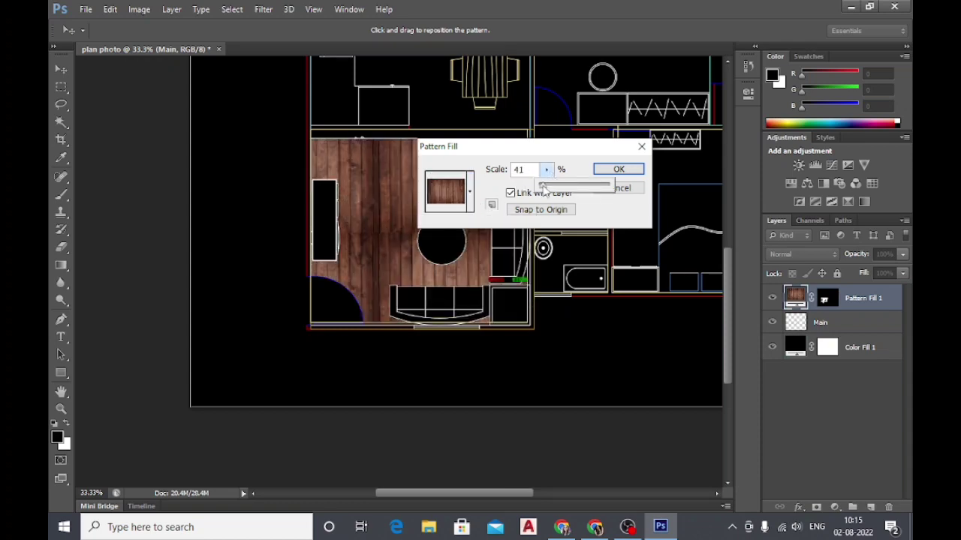
left_click(619, 169)
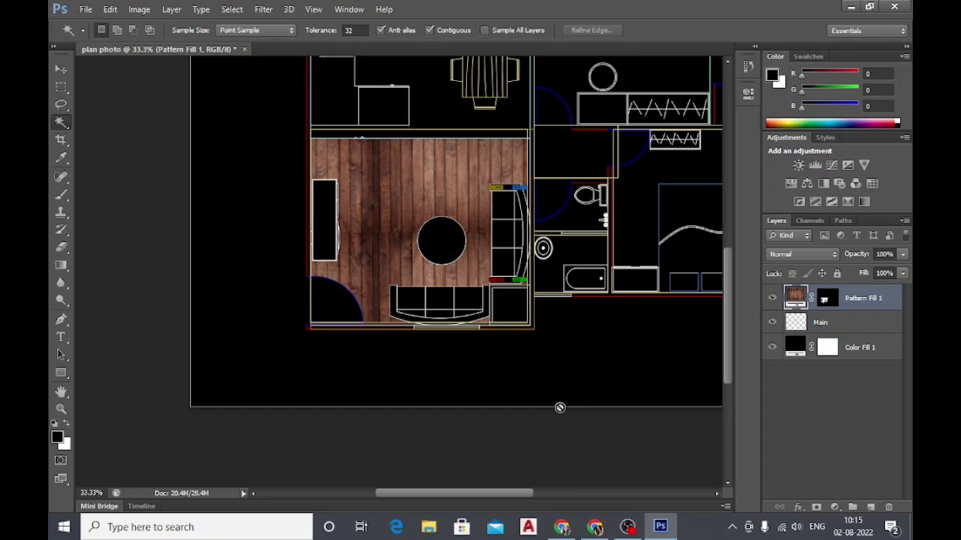
Dismiss the open menu and bring up File Explorer.
left_click(86, 10)
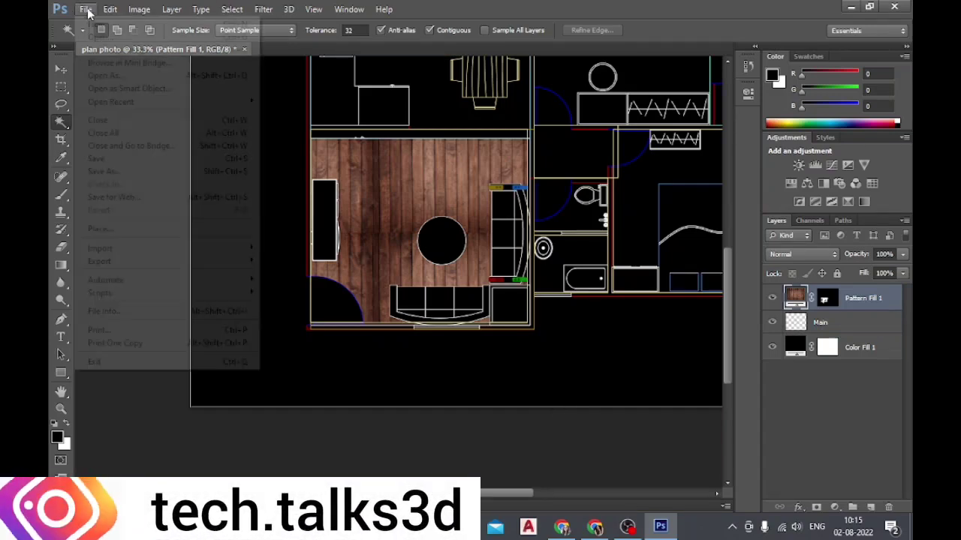
key("Escape")
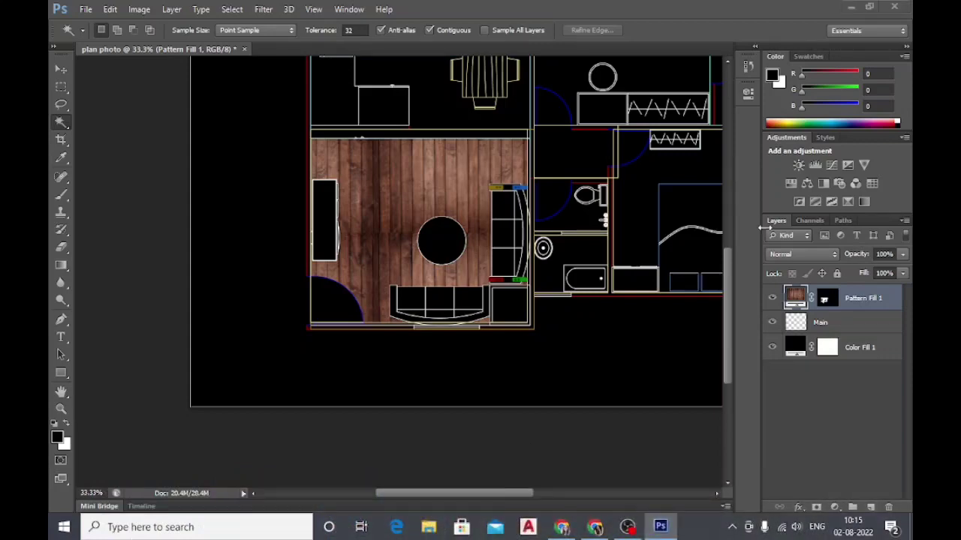
key("super+e")
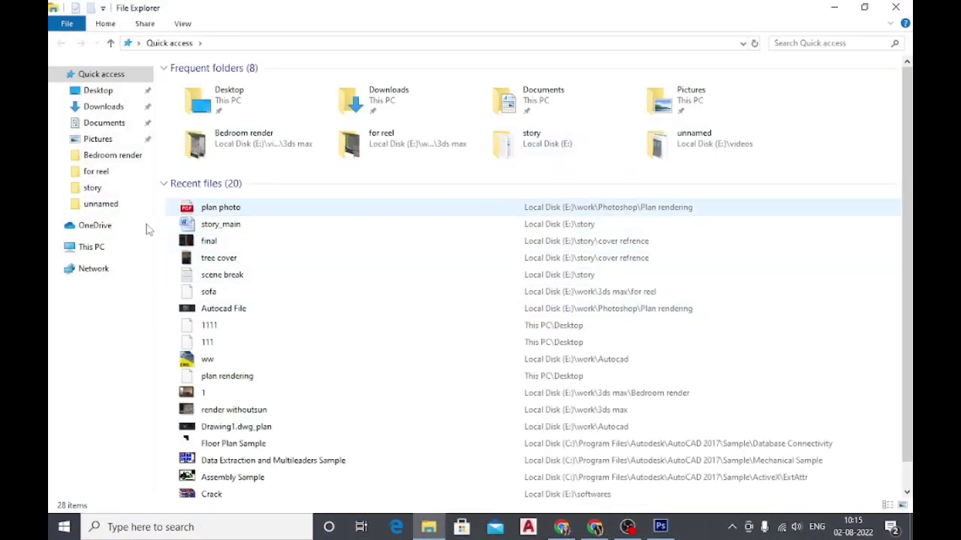
Go to E:\work\materials\wood and drag the grey parquet texture to Photoshop.
left_click(90, 246)
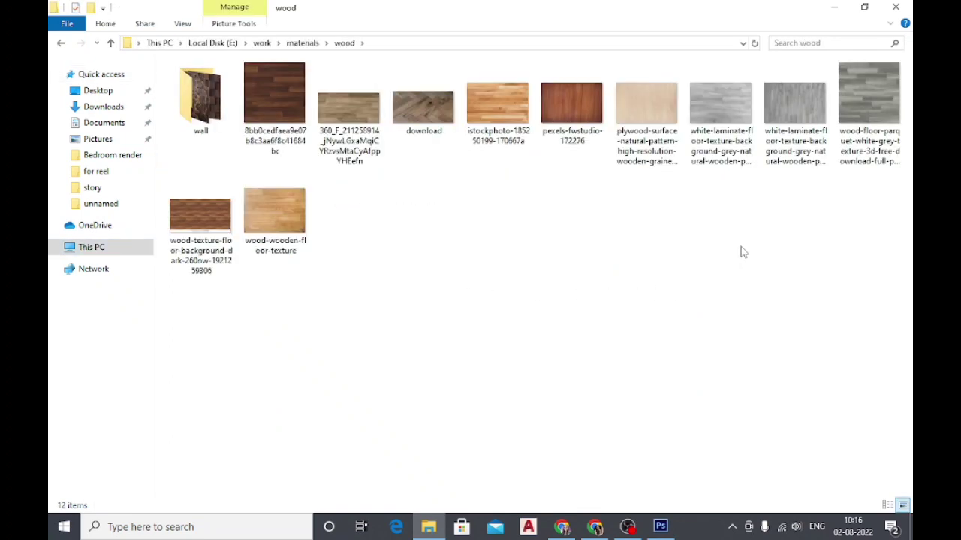
left_click_drag(871, 98, 668, 535)
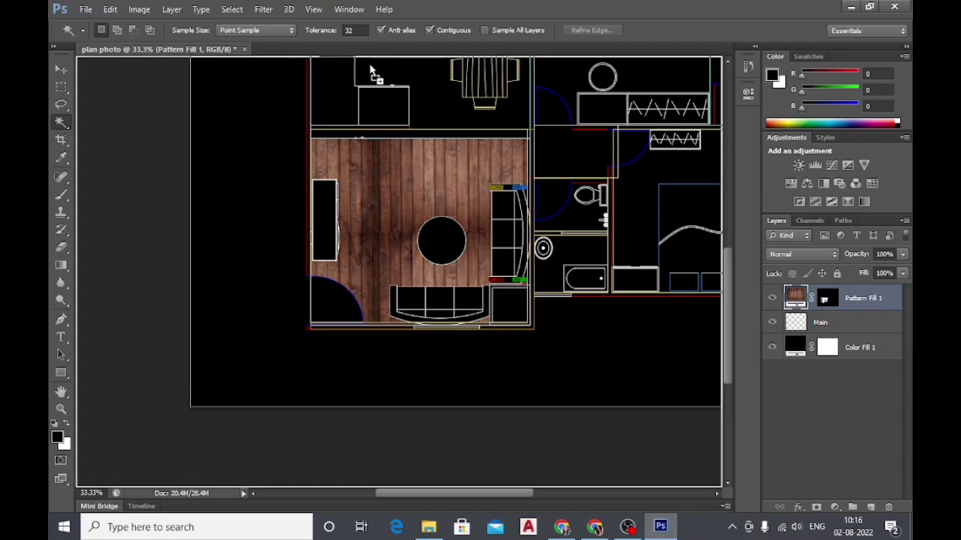
Open the parquet texture, unlock its background as Layer 0, and define it as a pattern.
left_click_drag(670, 537, 359, 49)
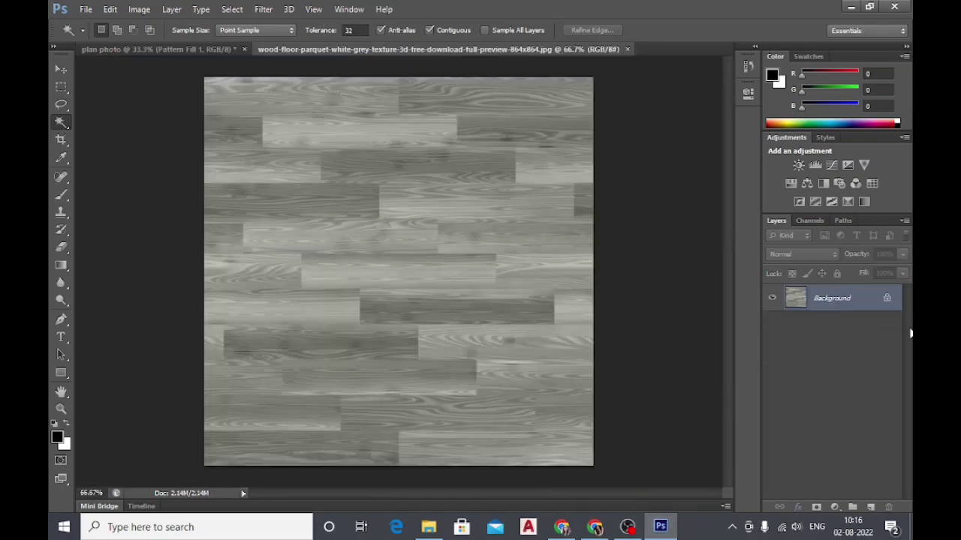
double_click(860, 305)
left_click(607, 165)
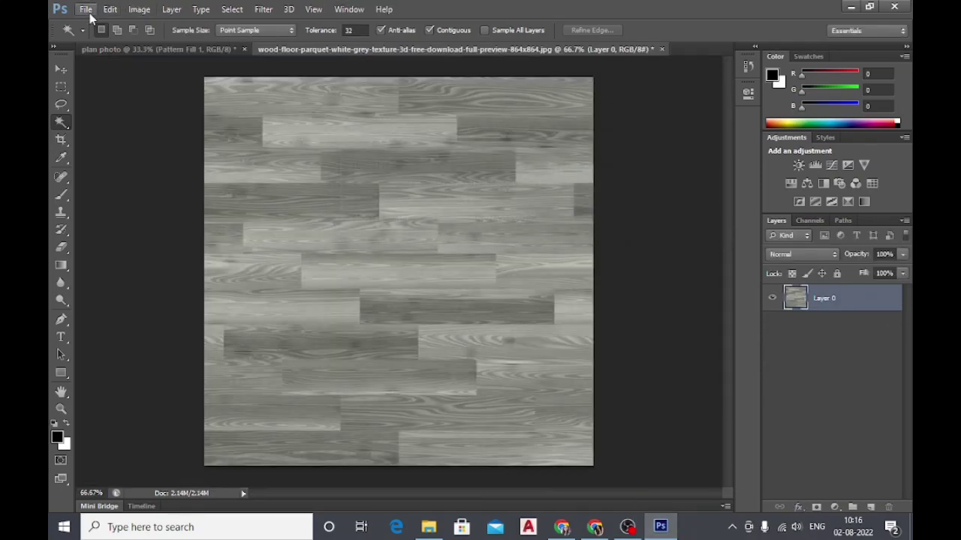
left_click(108, 10)
left_click(150, 330)
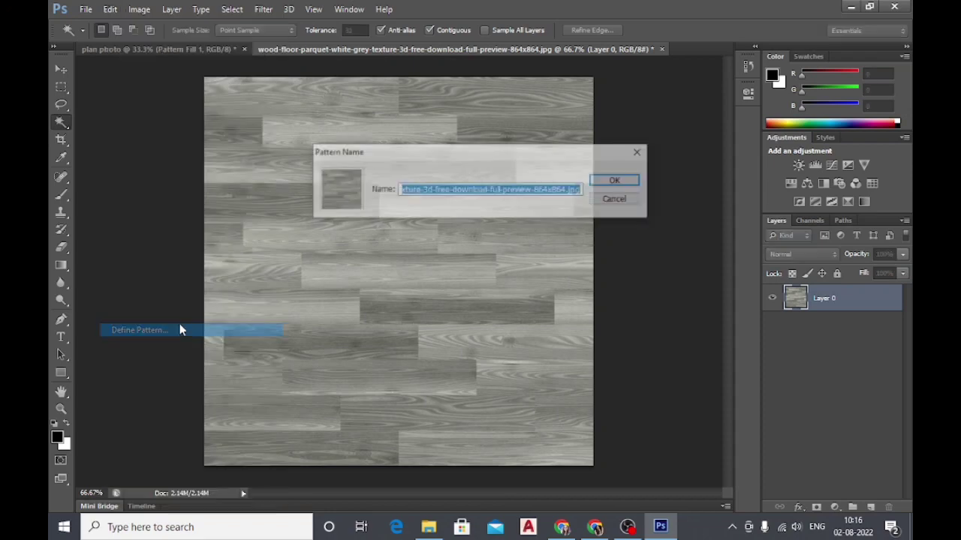
left_click(616, 180)
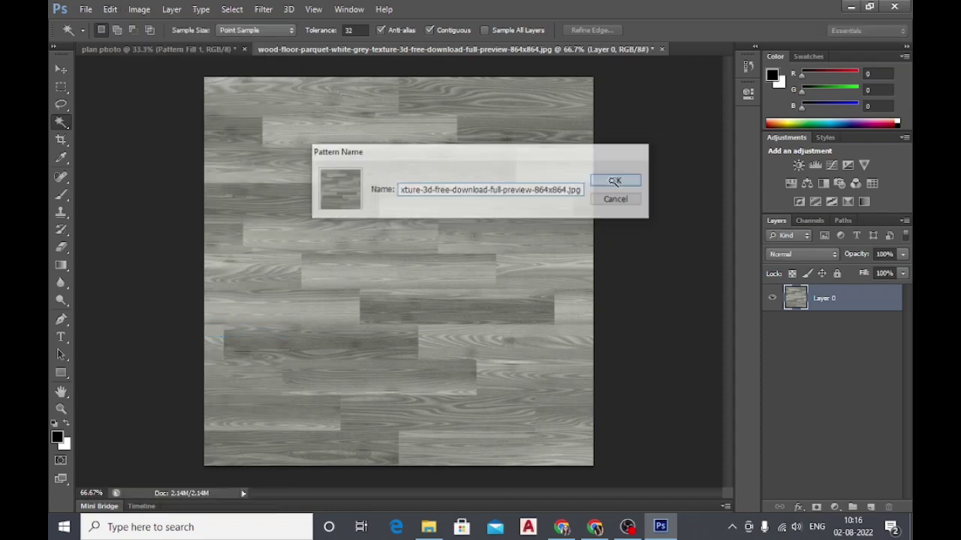
Try the grey parquet pattern on the plan's floor, then revert to brown wood.
left_click(181, 47)
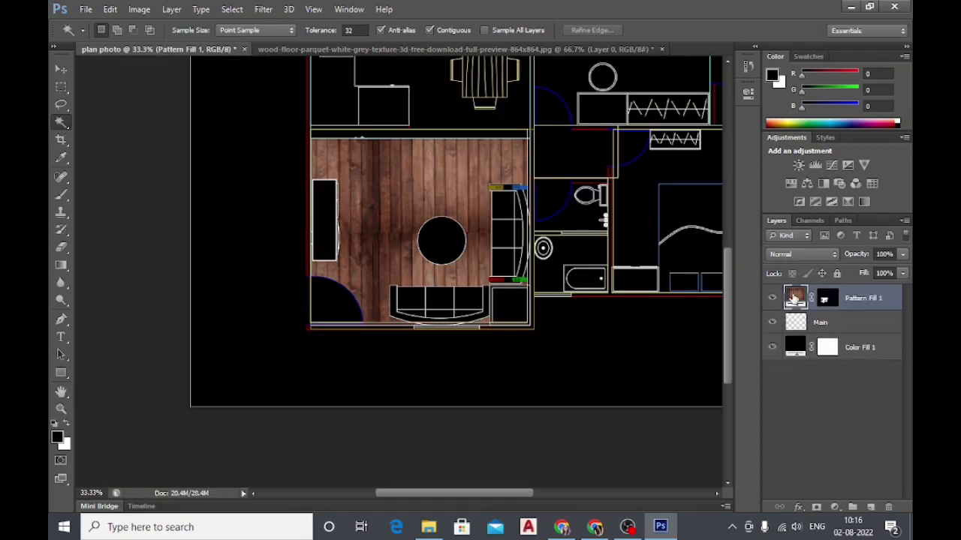
double_click(794, 299)
left_click(471, 192)
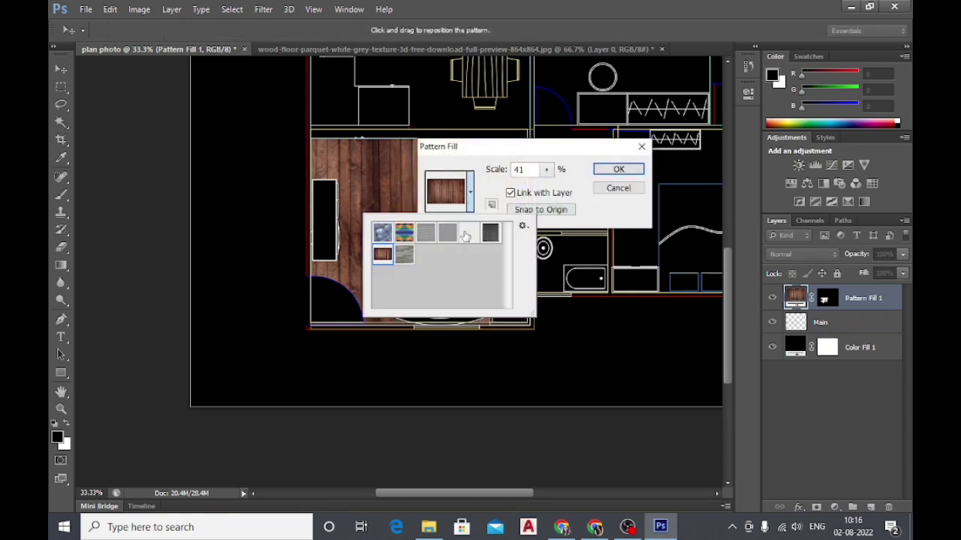
left_click(405, 256)
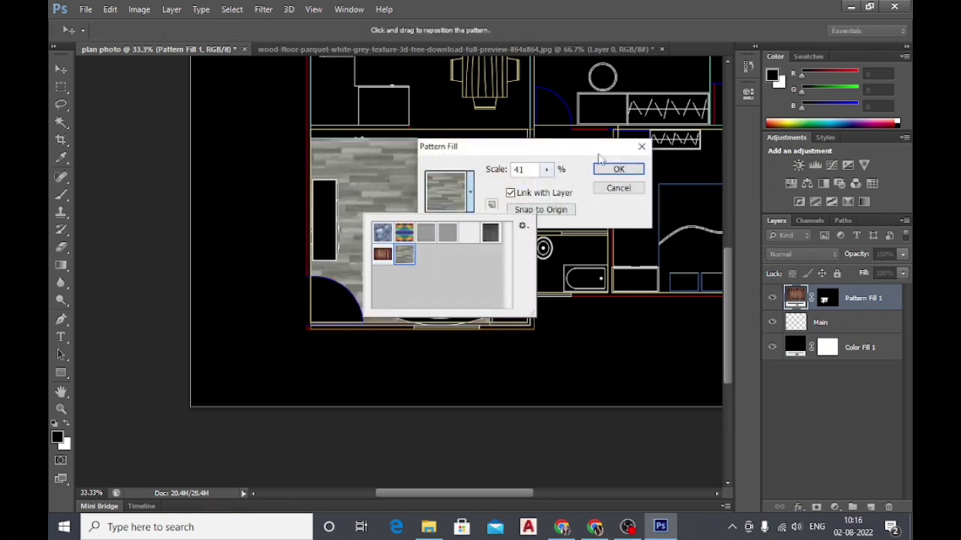
left_click(618, 169)
left_click(619, 169)
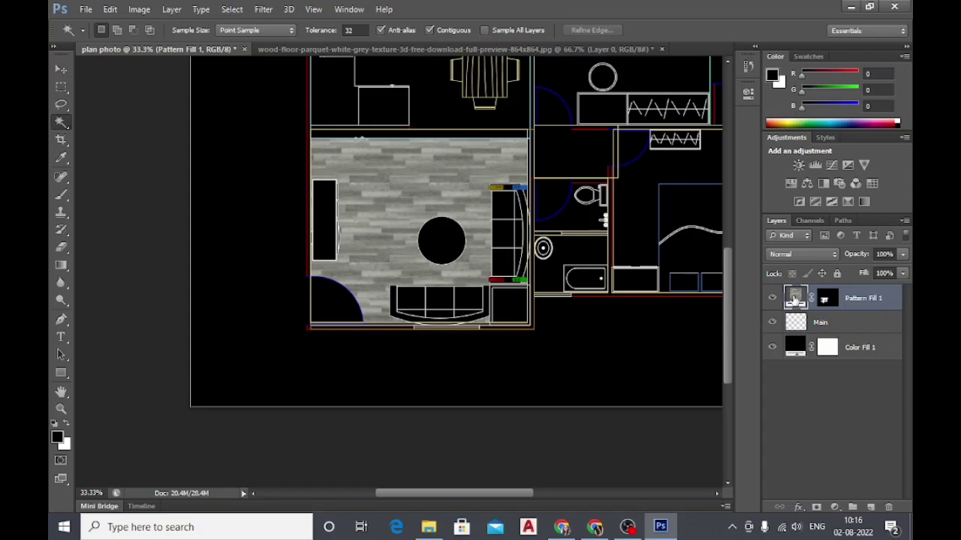
double_click(794, 299)
left_click(470, 193)
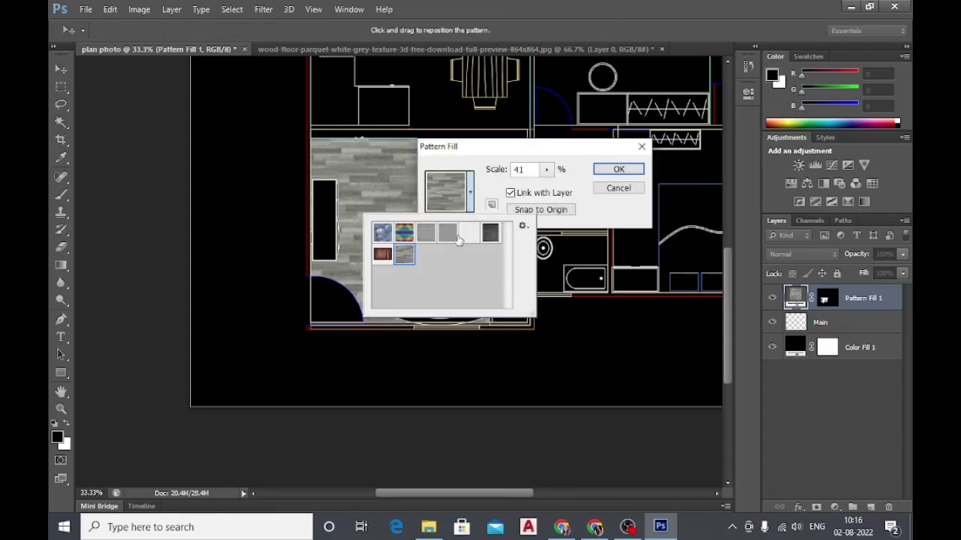
left_click(383, 256)
left_click(618, 169)
left_click(619, 169)
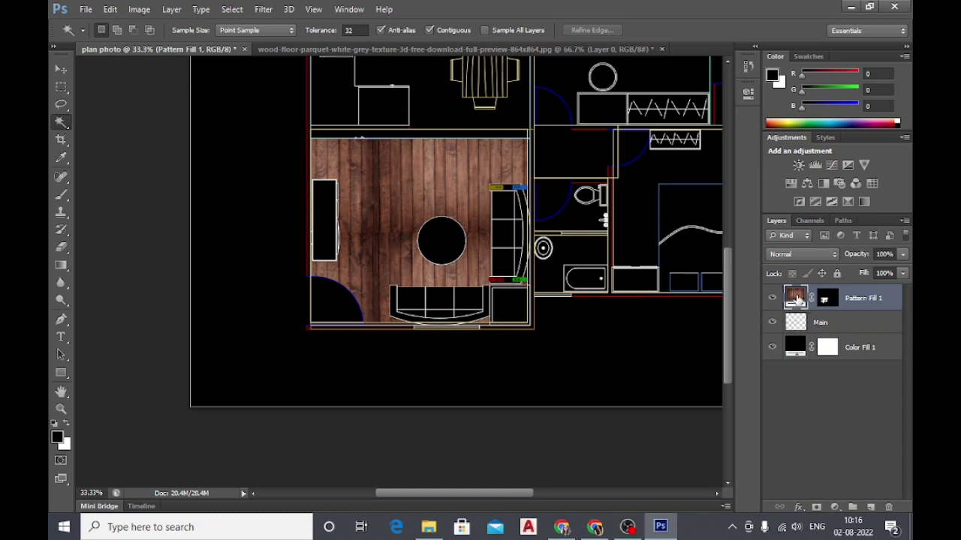
Reduce the wood floor pattern's scale, entering 20 as the new value.
double_click(796, 298)
left_click(546, 170)
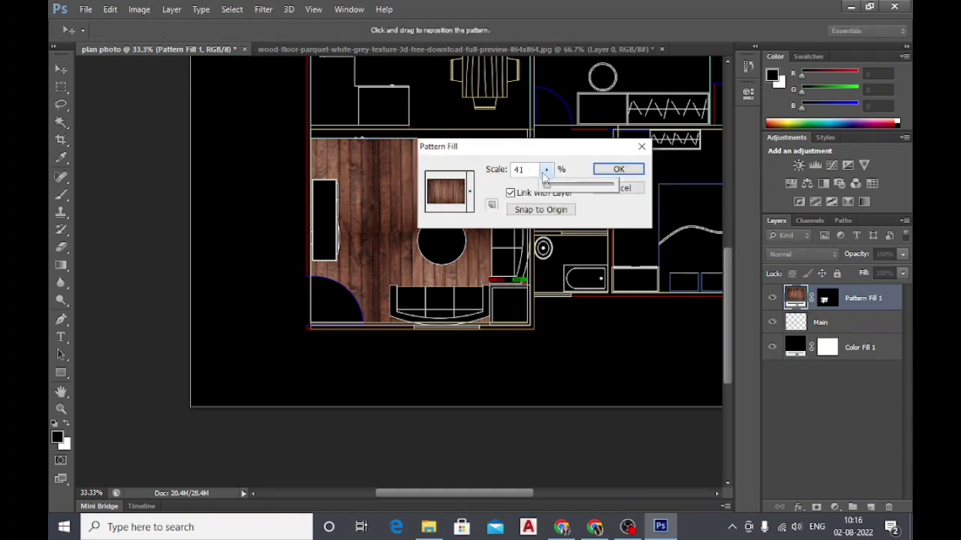
left_click_drag(547, 189, 548, 189)
left_click(520, 170)
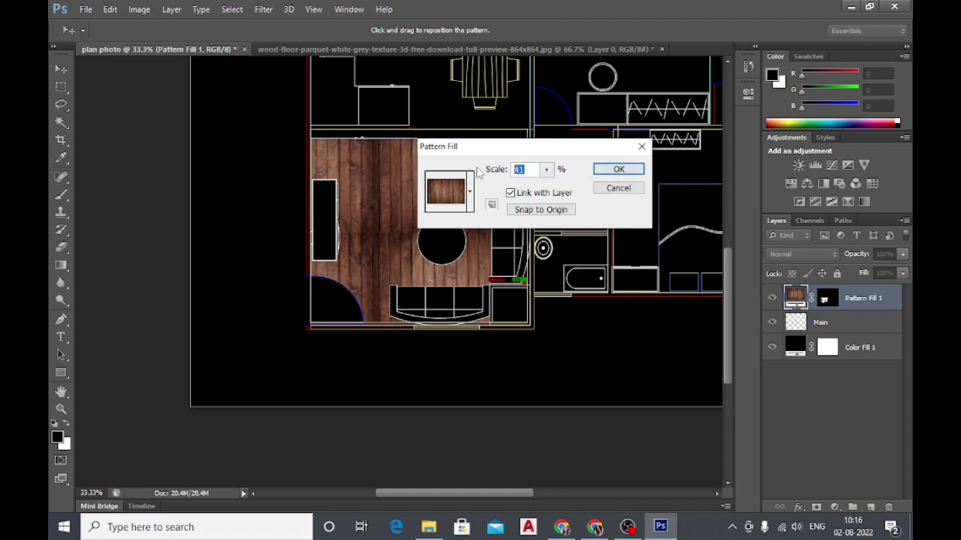
type("20")
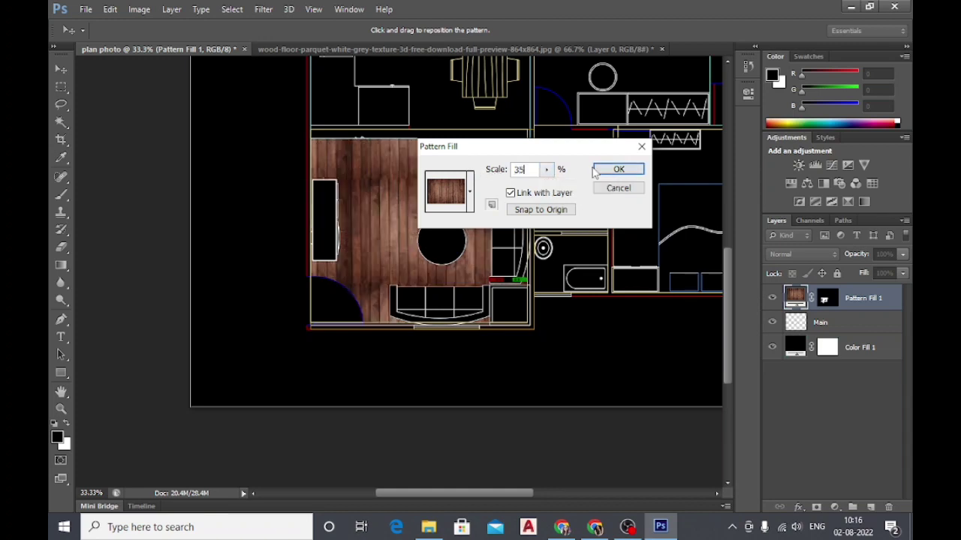
left_click(617, 169)
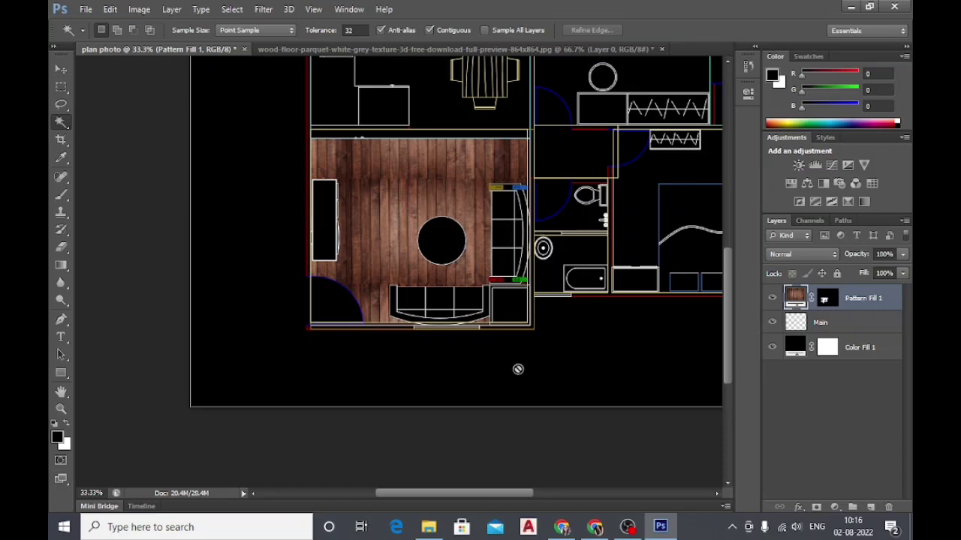
In File Explorer, go up to the work folder and drag the sofa PNG into Photoshop.
left_click(429, 528)
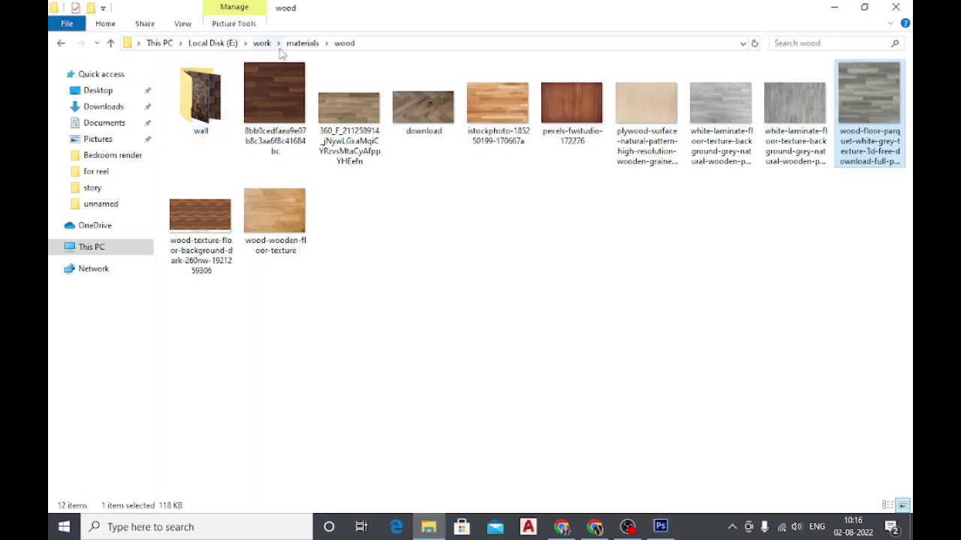
left_click(265, 47)
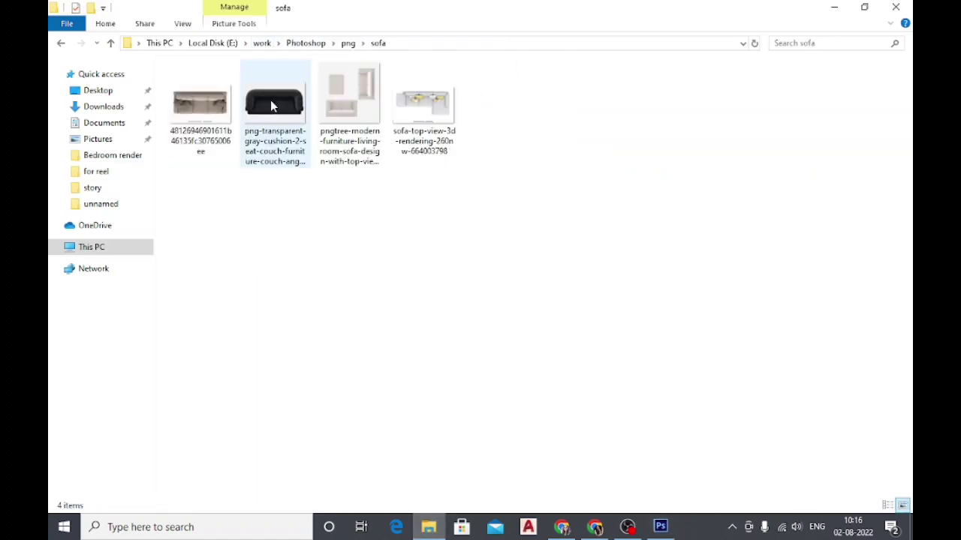
mouse_move(270, 99)
left_mouse_down()
mouse_move(670, 525)
mouse_move(432, 276)
left_mouse_up()
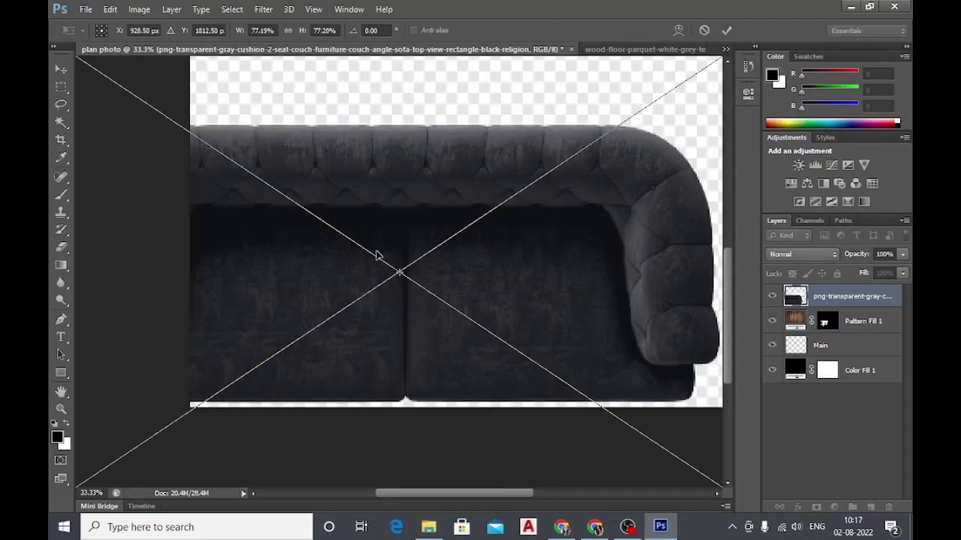
Shrink the sofa to about 21% by 19% atop the living room, then Magic Wand its white background.
mouse_move(651, 226)
left_mouse_down()
mouse_move(609, 287)
mouse_move(586, 297)
left_mouse_up()
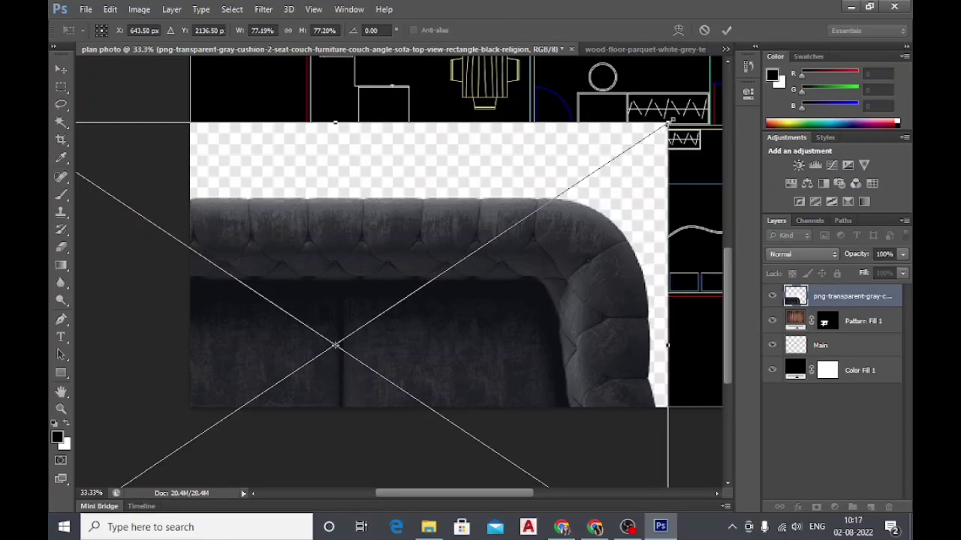
mouse_move(668, 122)
left_mouse_down()
mouse_move(240, 385)
mouse_move(567, 166)
left_mouse_up()
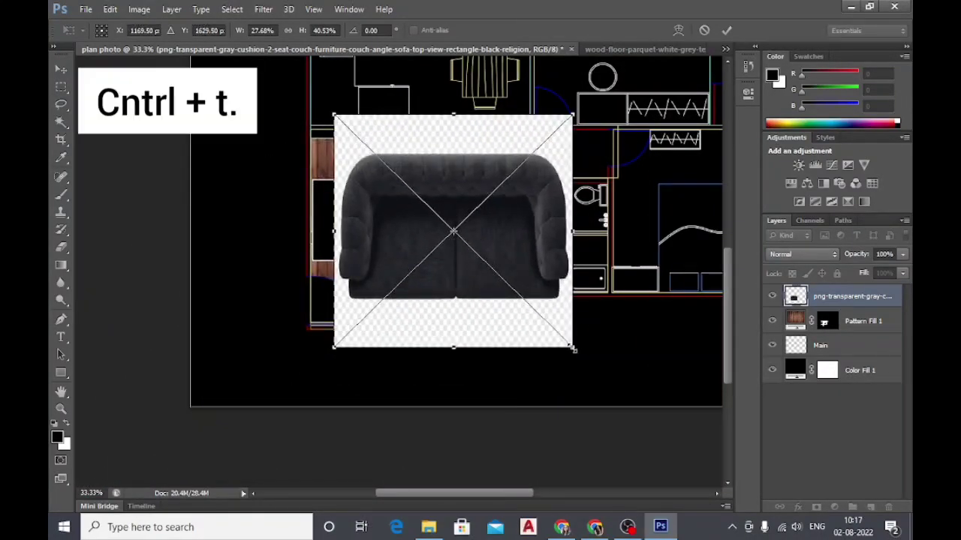
mouse_move(573, 348)
left_mouse_down()
mouse_move(562, 253)
mouse_move(512, 220)
left_mouse_up()
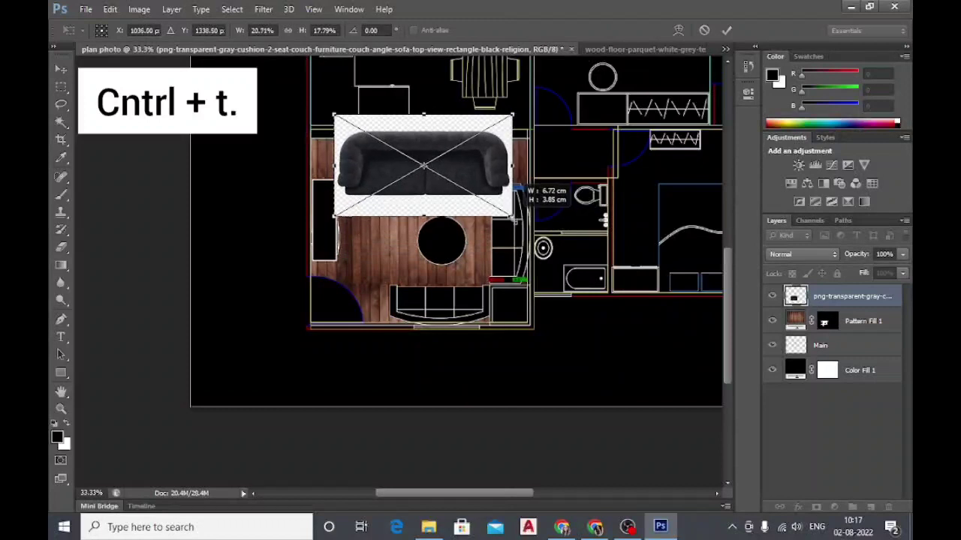
key("Return")
key("w")
left_click(453, 219)
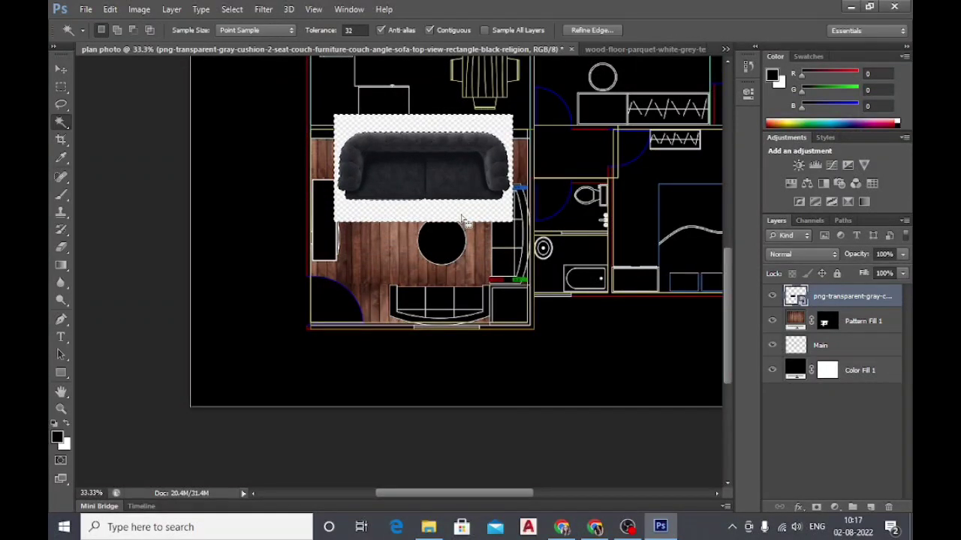
Rasterize the sofa layer, delete its selected white background, and deselect.
right_click(60, 120)
left_click(100, 137)
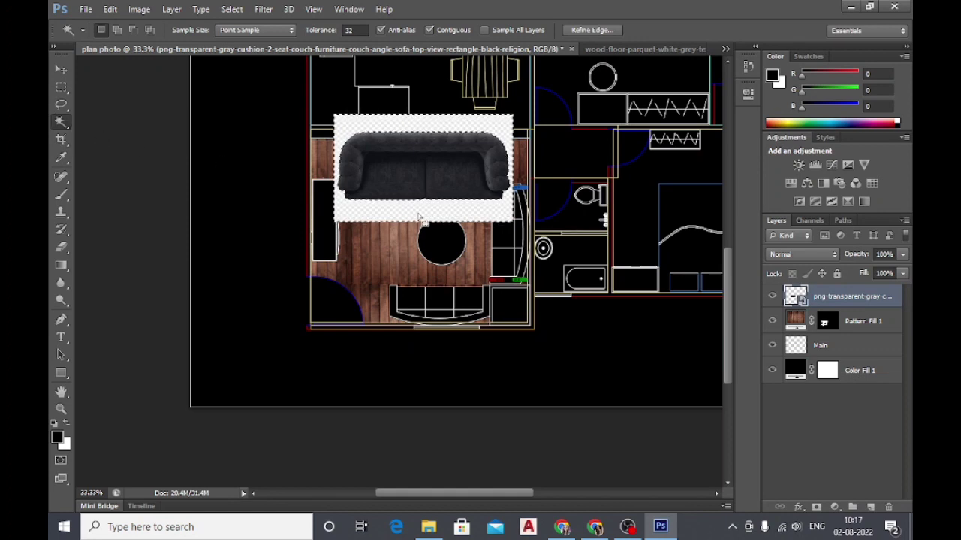
key("Delete")
left_click(482, 208)
right_click(823, 309)
left_click(660, 196)
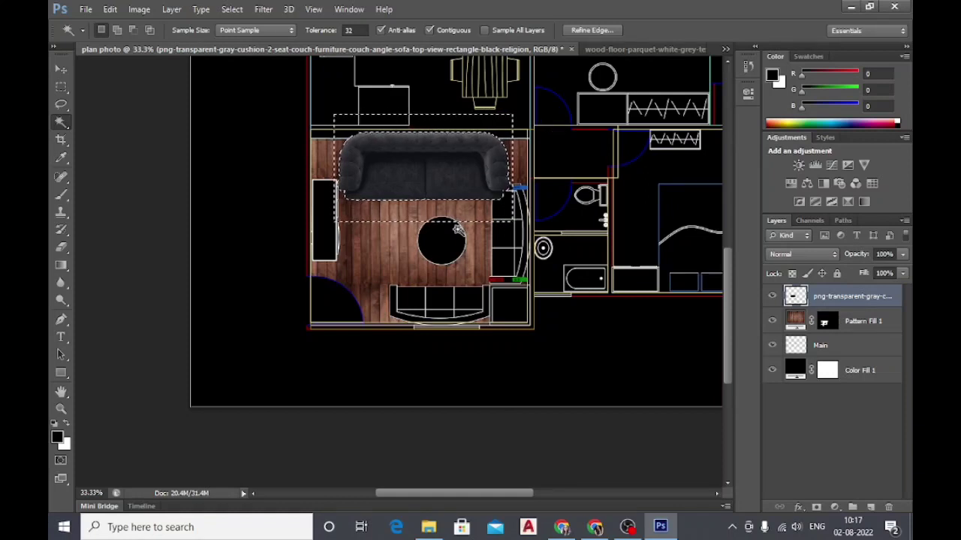
key("ctrl+d")
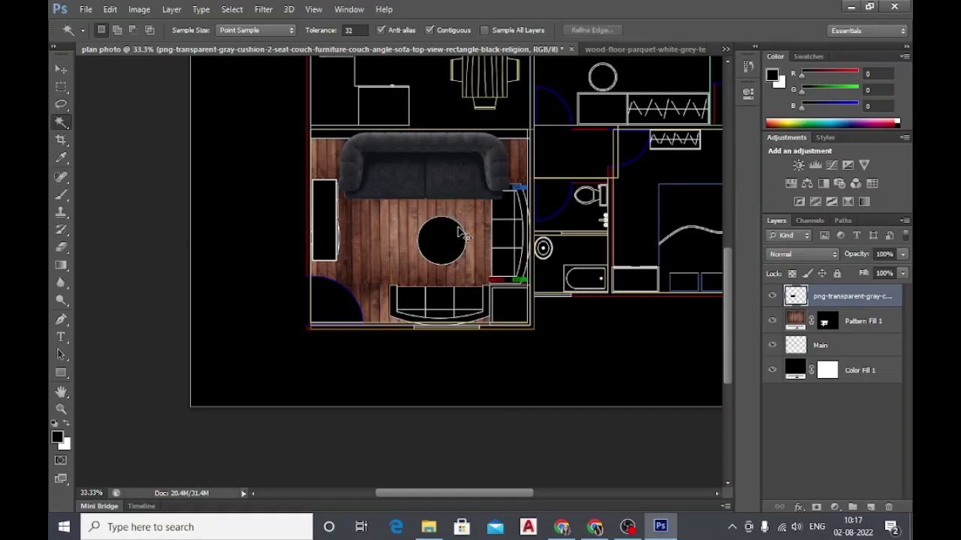
key("ctrl+t")
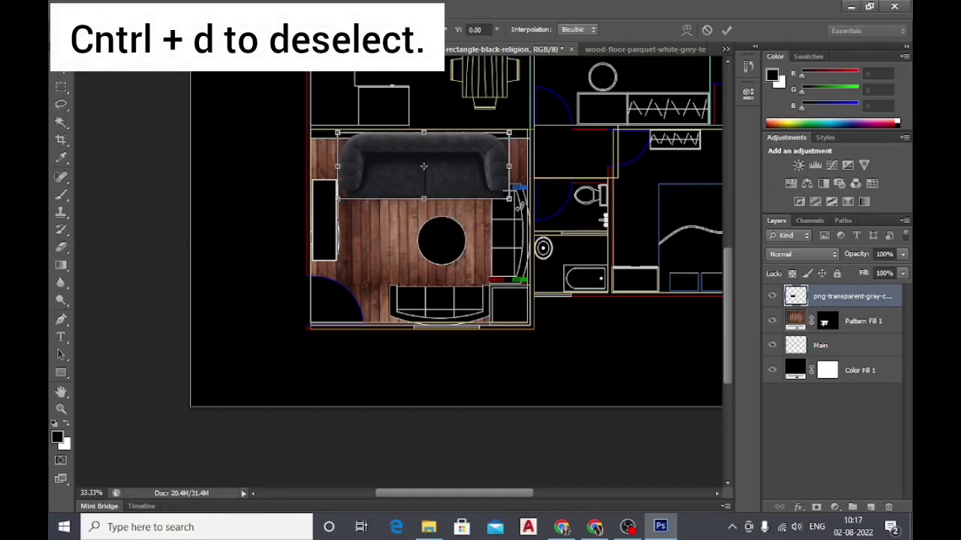
Rotate the grey couch about 90°, shrink it and fit it upright along the right wall.
left_click_drag(518, 206, 391, 246)
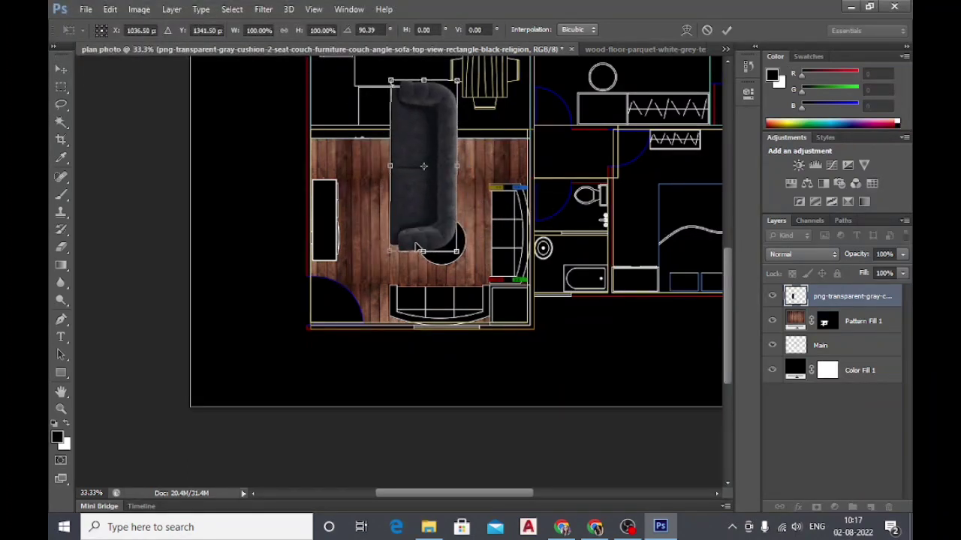
left_click_drag(458, 253, 439, 189)
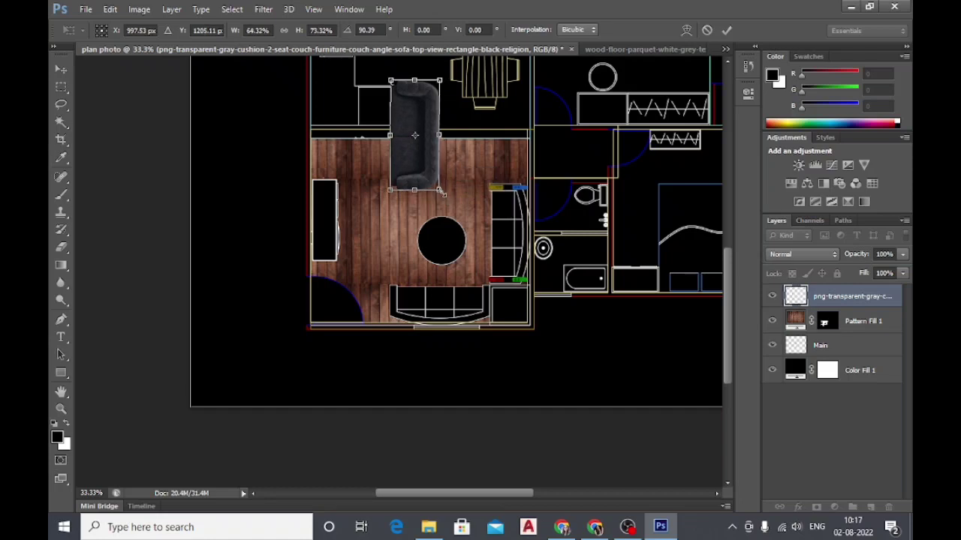
left_click_drag(410, 160, 502, 252)
key("ctrl+plus")
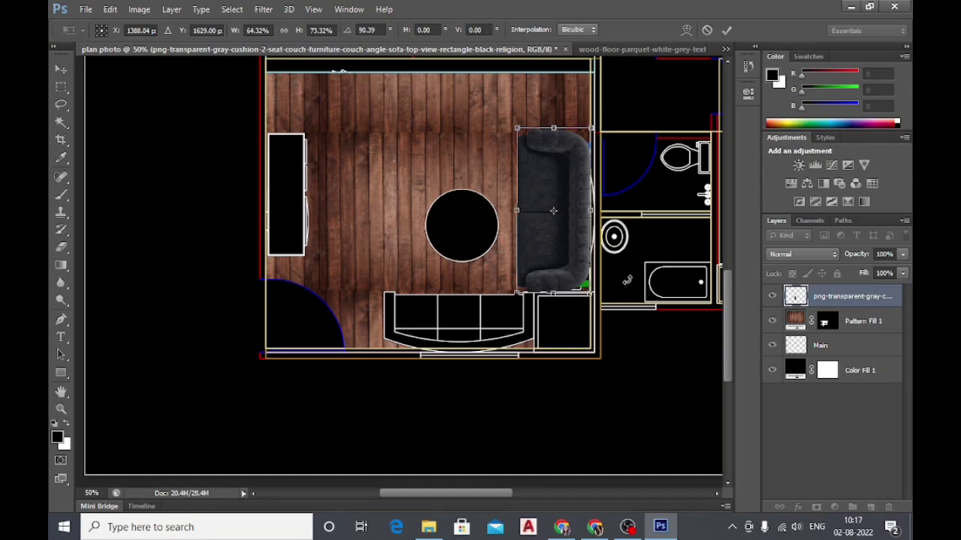
left_click_drag(557, 258, 553, 250)
left_click_drag(552, 287, 554, 292)
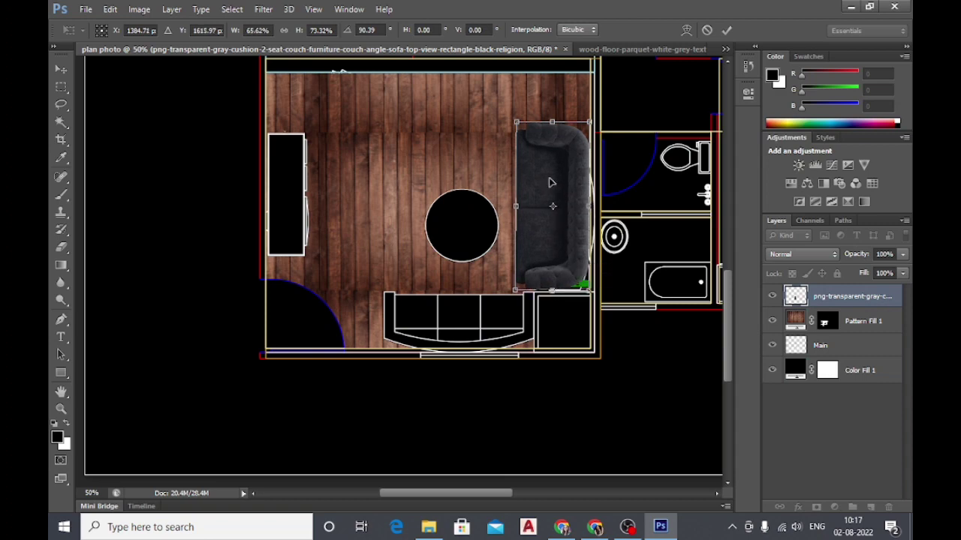
key("Return")
key("w")
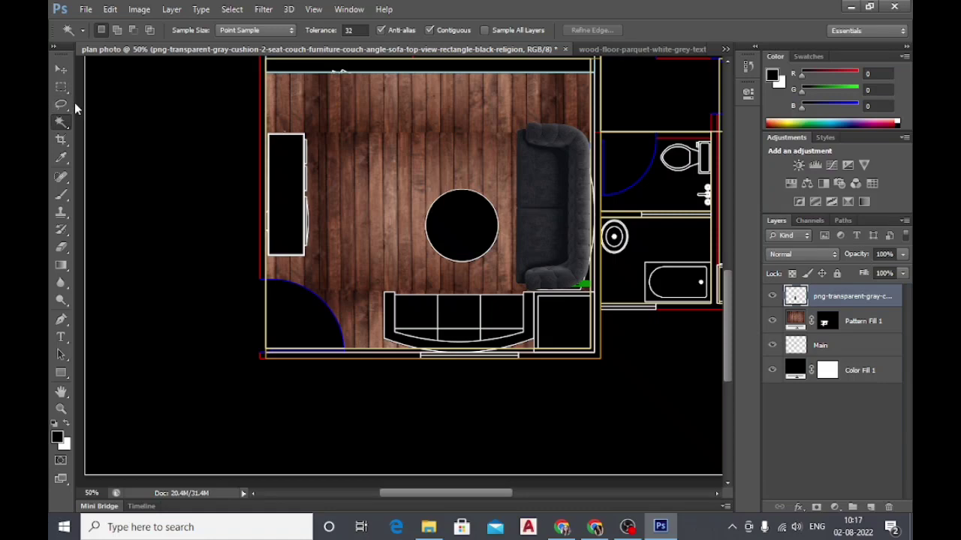
On the Main layer, marquee and clear the strip of plan lines beneath the couch's right half.
key("m")
left_click(841, 345)
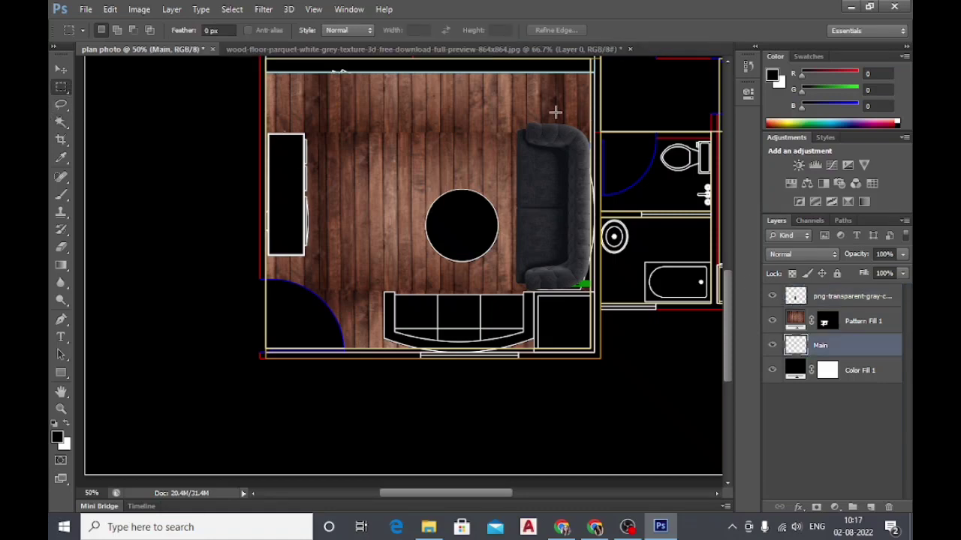
left_click_drag(553, 114, 593, 290)
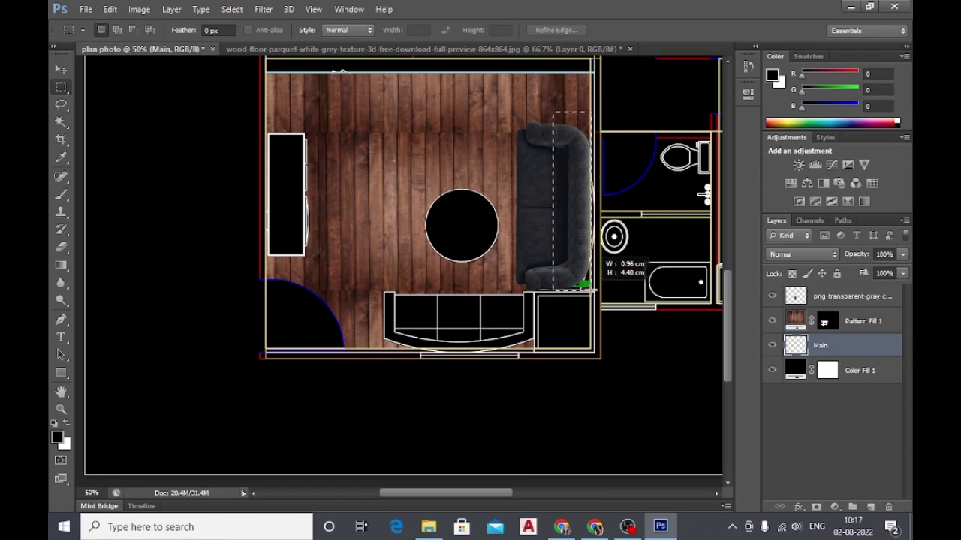
left_click_drag(595, 290, 589, 290)
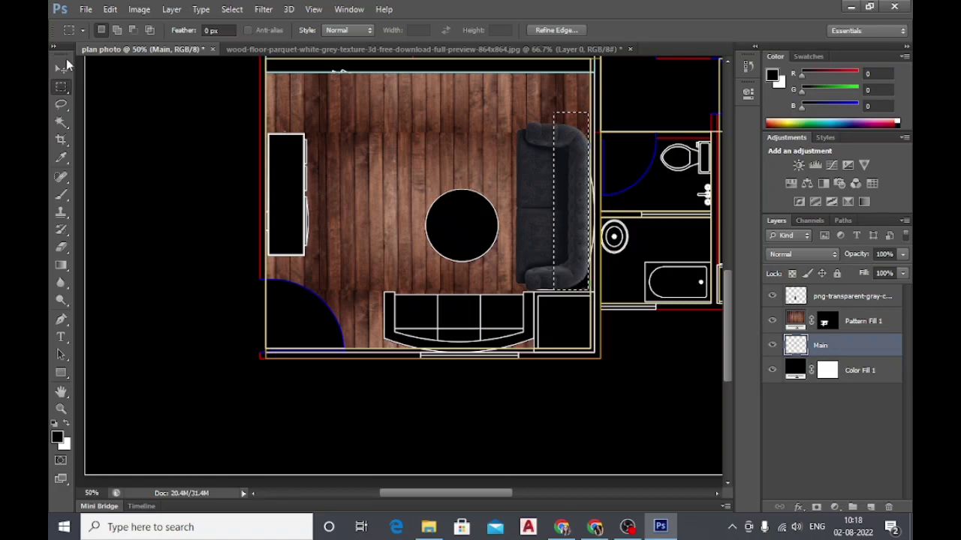
left_click(61, 69)
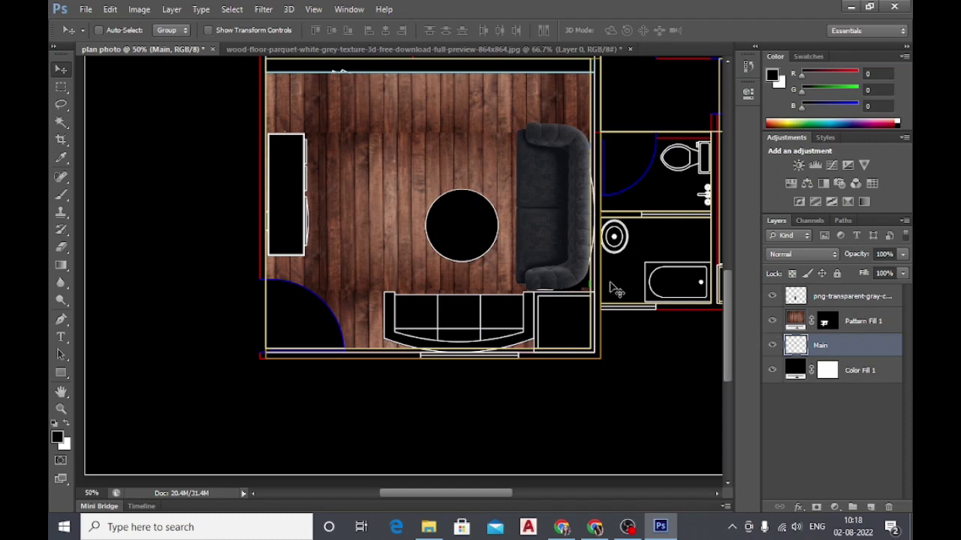
Magic Wand the open floor on Main and add a wood-plank Pattern Fill layer at 35% scale.
left_click(62, 121)
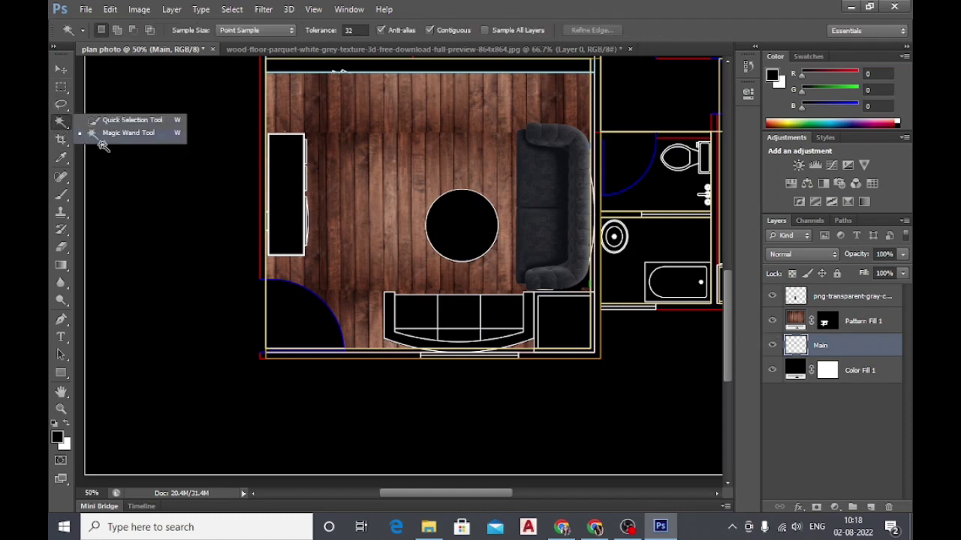
left_click(105, 138)
left_click(583, 288)
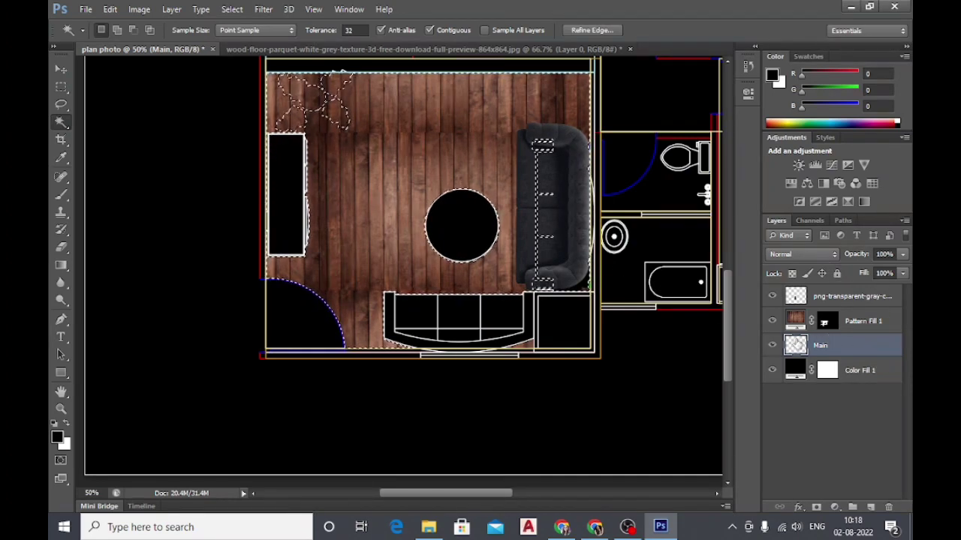
left_click(834, 507)
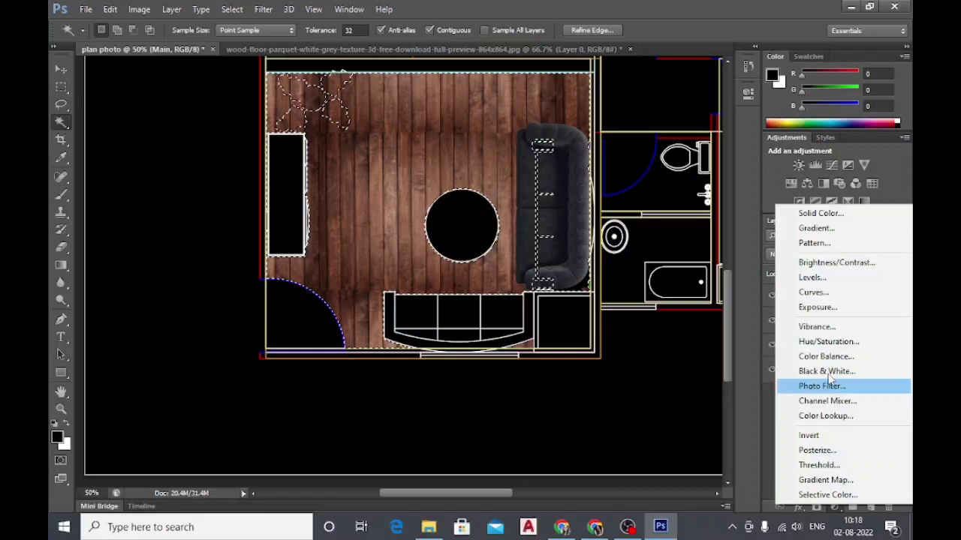
left_click(814, 242)
left_click(471, 193)
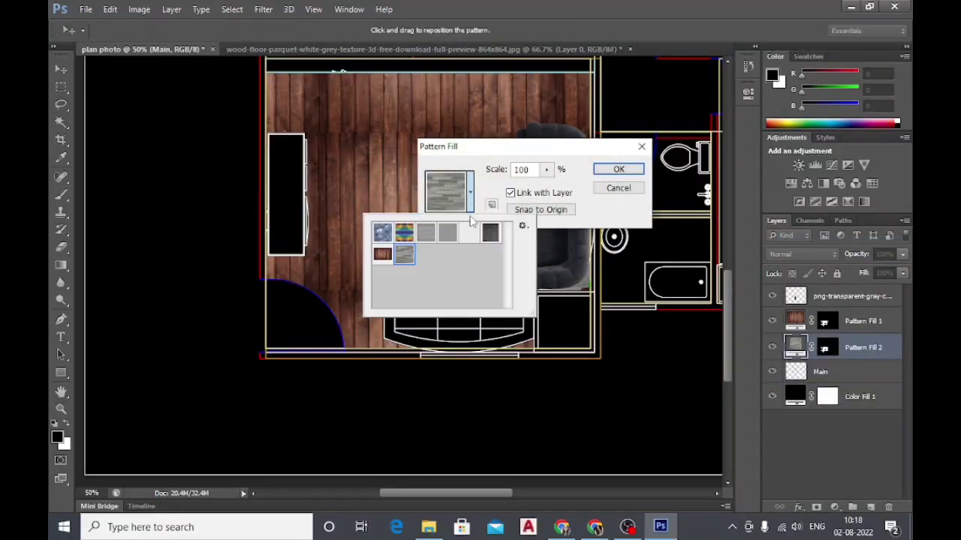
left_click(384, 254)
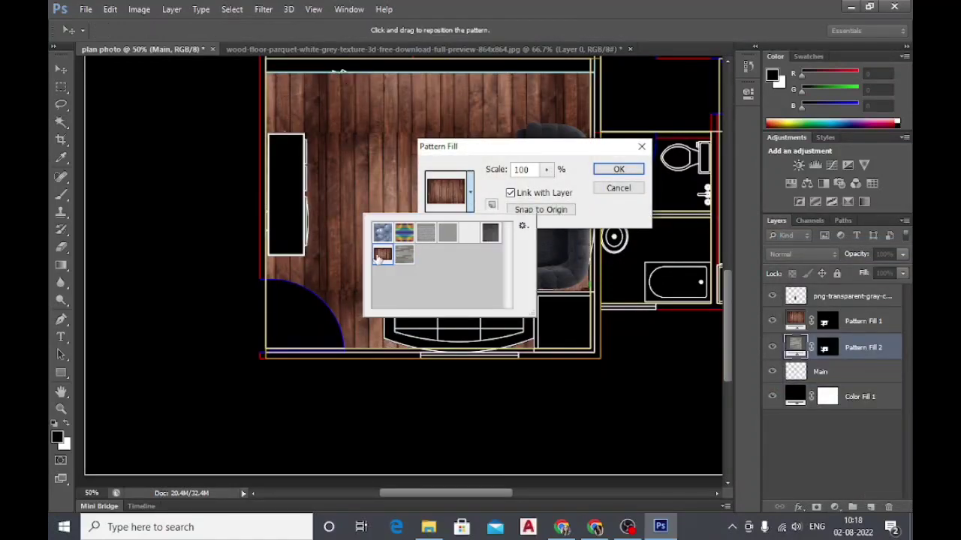
left_click(548, 171)
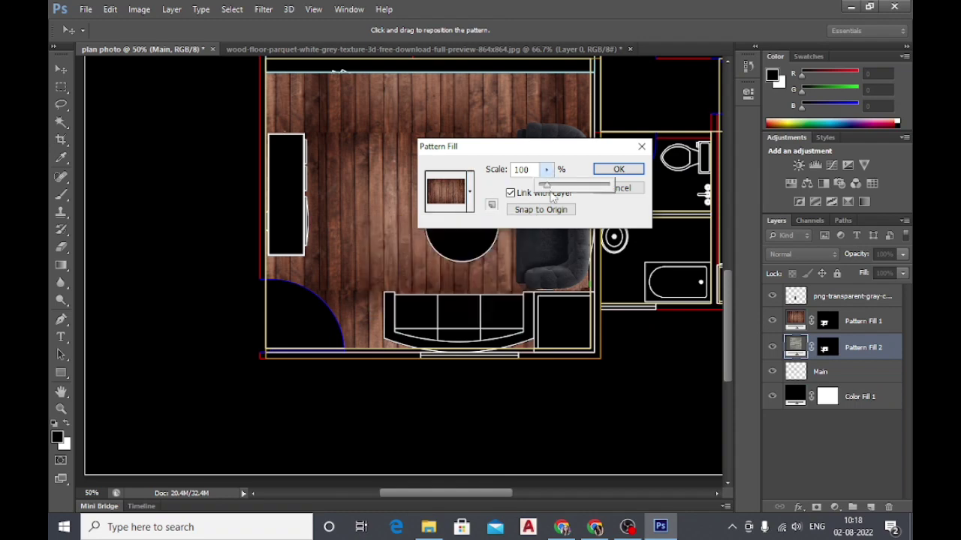
left_click_drag(550, 189, 542, 189)
type("35")
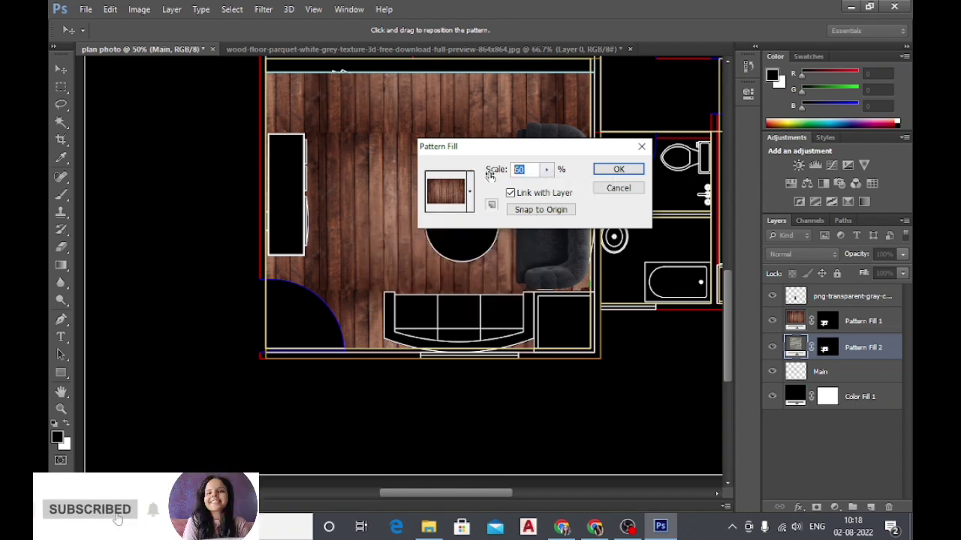
left_click(619, 169)
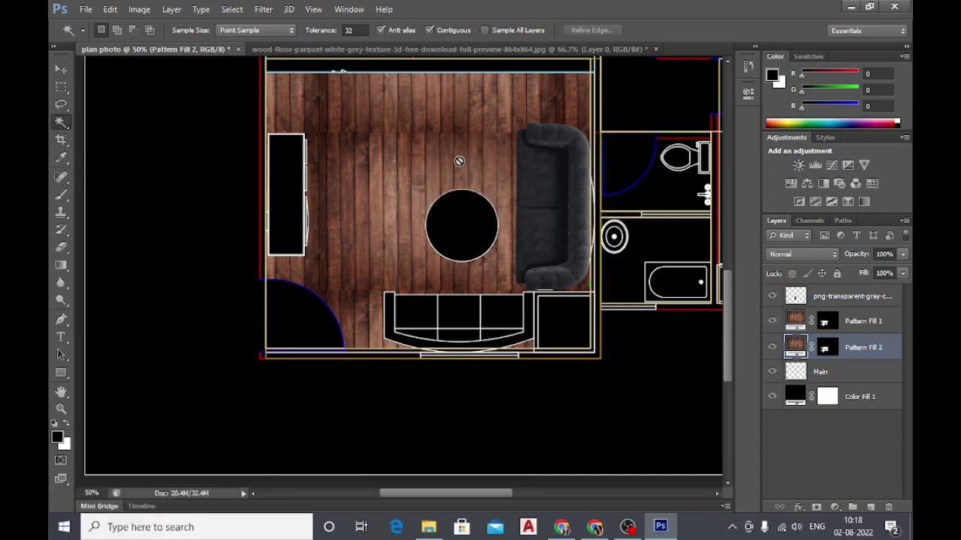
Alt-drag a copy of the couch layer beside the original, undoing an accidental wood-fill copy.
left_click(61, 69)
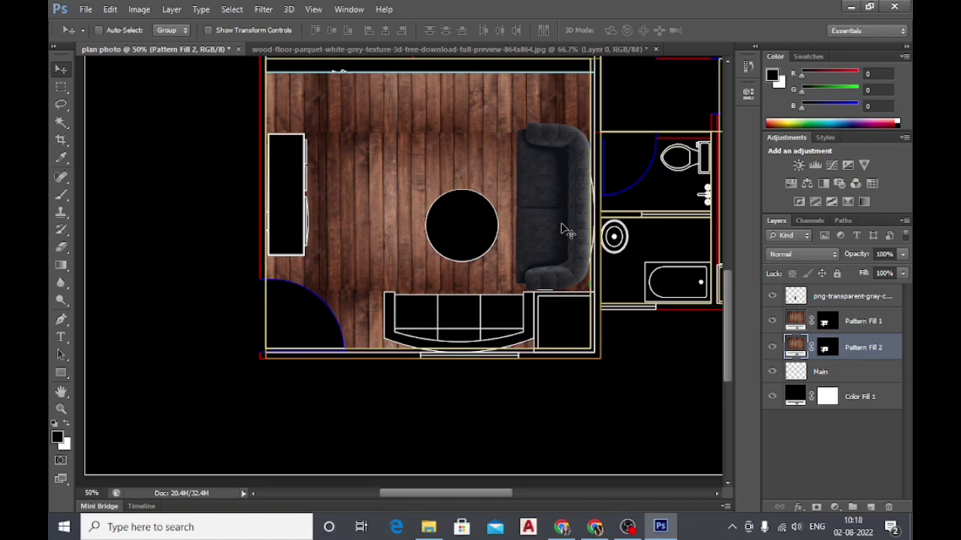
left_click_drag(567, 231, 463, 223, "alt")
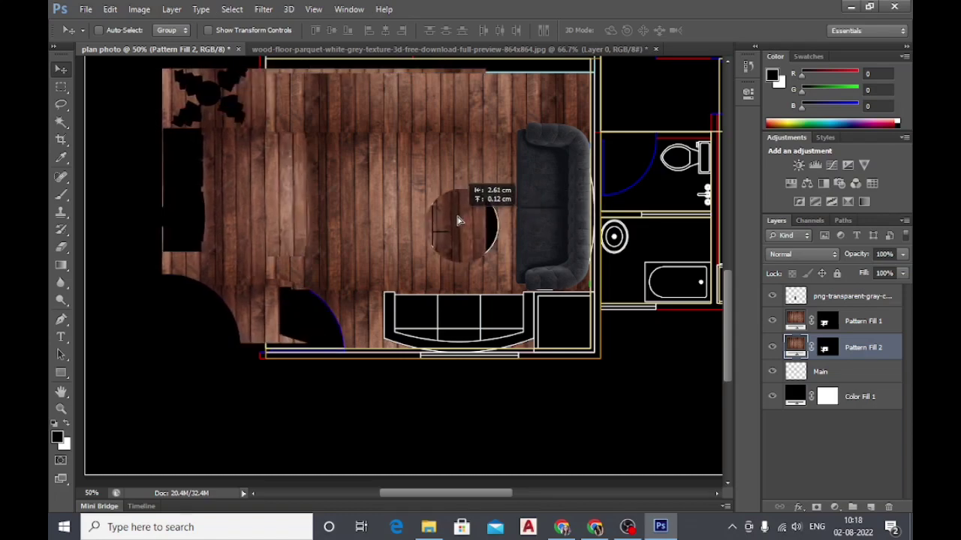
key("ctrl+z")
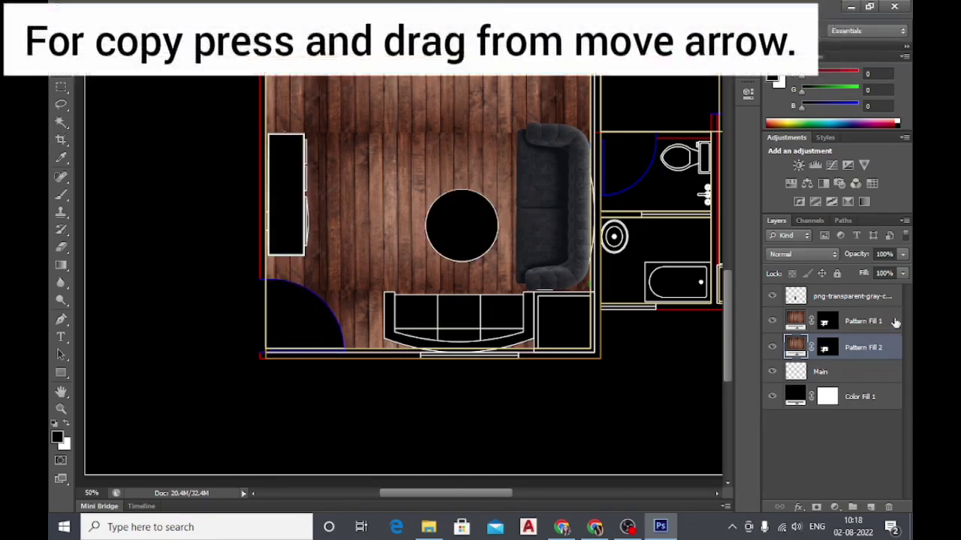
left_click(845, 300)
left_click_drag(564, 230, 474, 225, "alt")
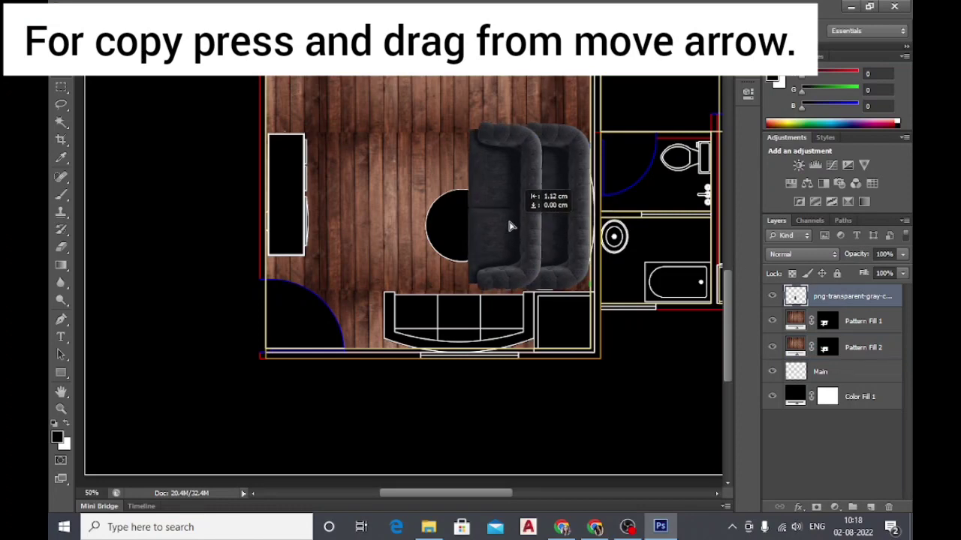
Rotate the copied couch horizontal and resize it along the living room's bottom wall.
key("ctrl+t")
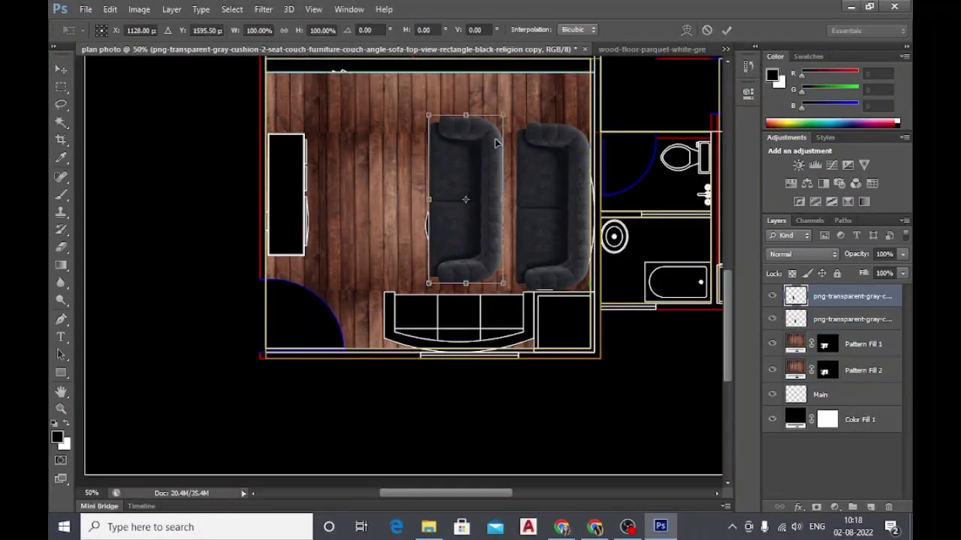
left_click_drag(520, 104, 563, 255)
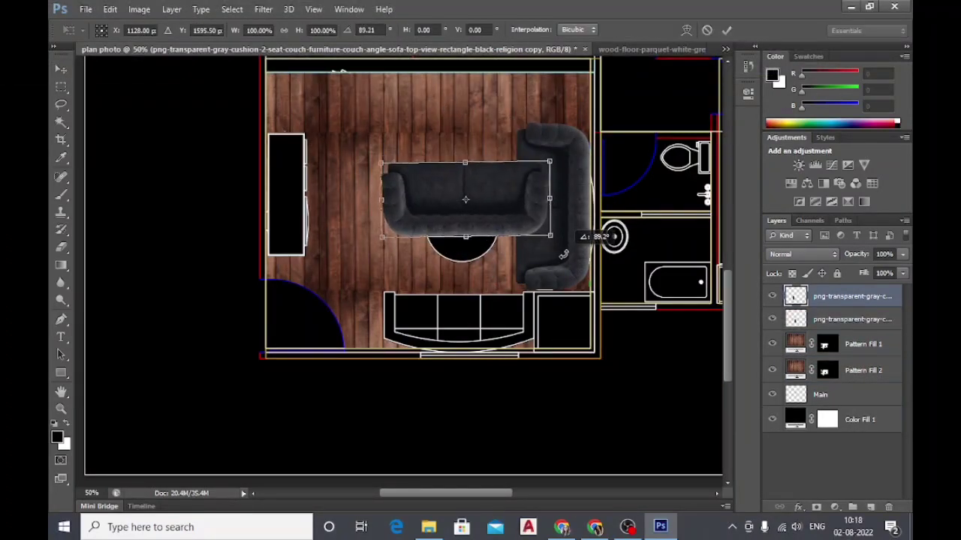
left_click_drag(491, 209, 480, 316)
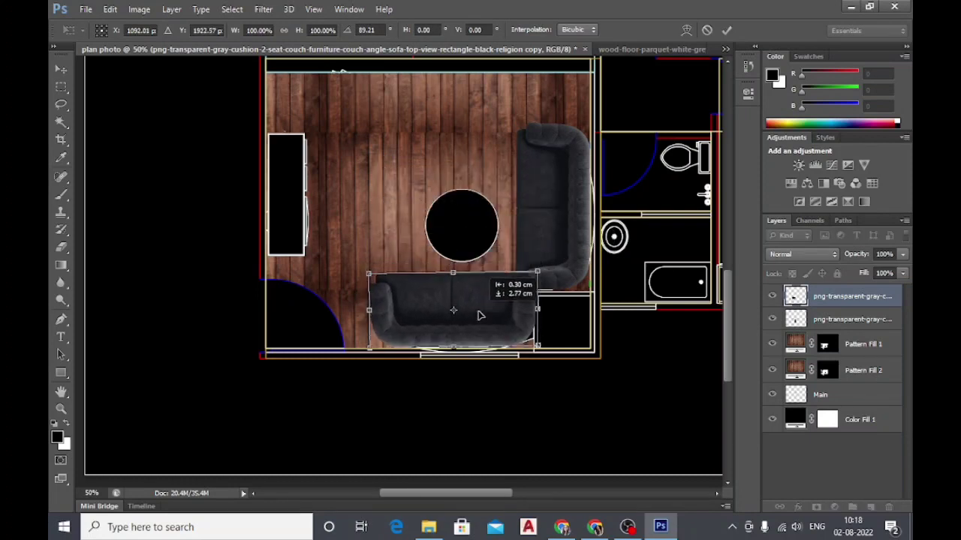
left_click_drag(537, 347, 501, 336)
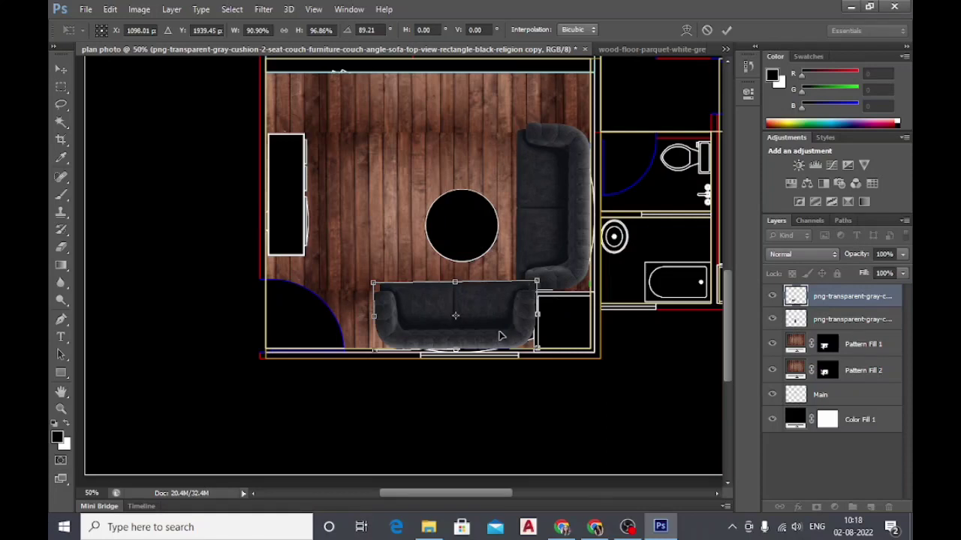
key("ctrl+plus")
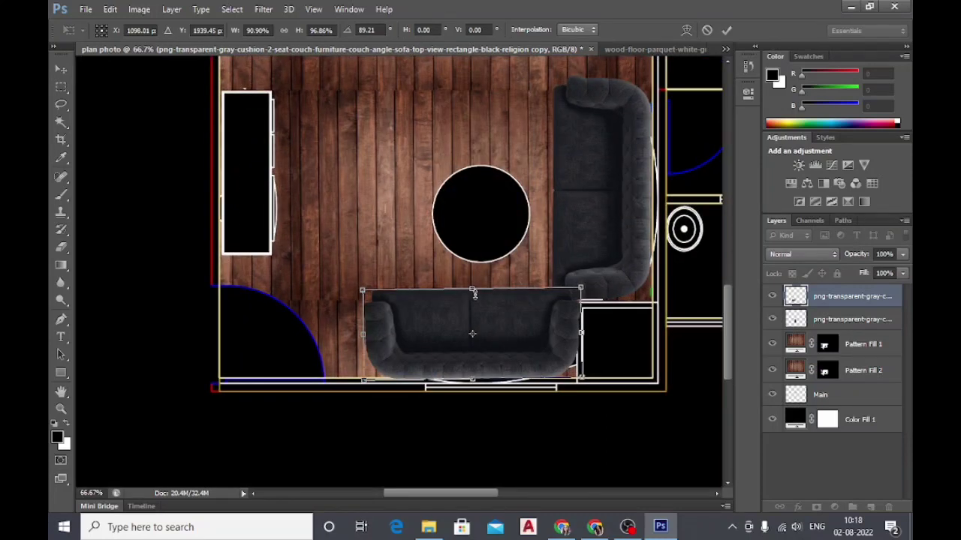
left_click_drag(489, 356, 489, 355)
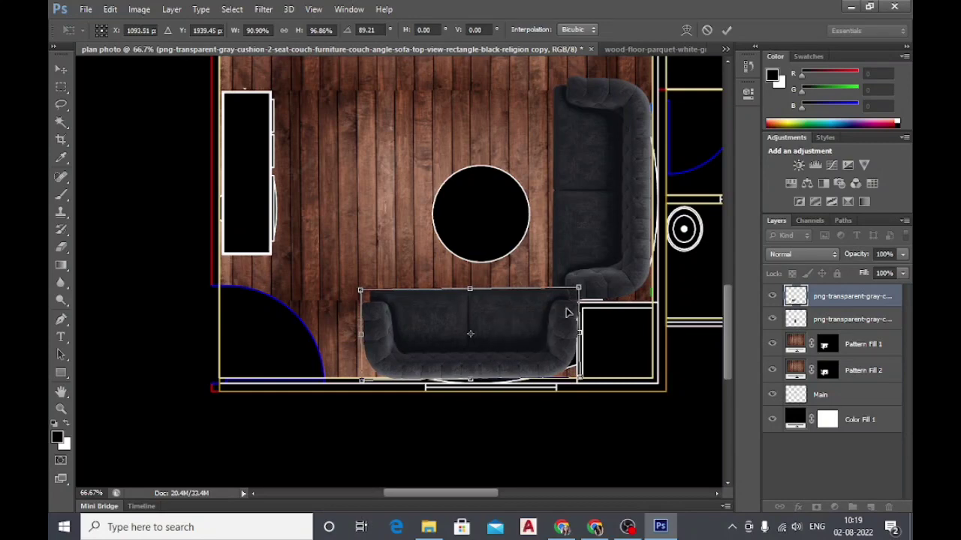
left_click_drag(579, 288, 578, 299)
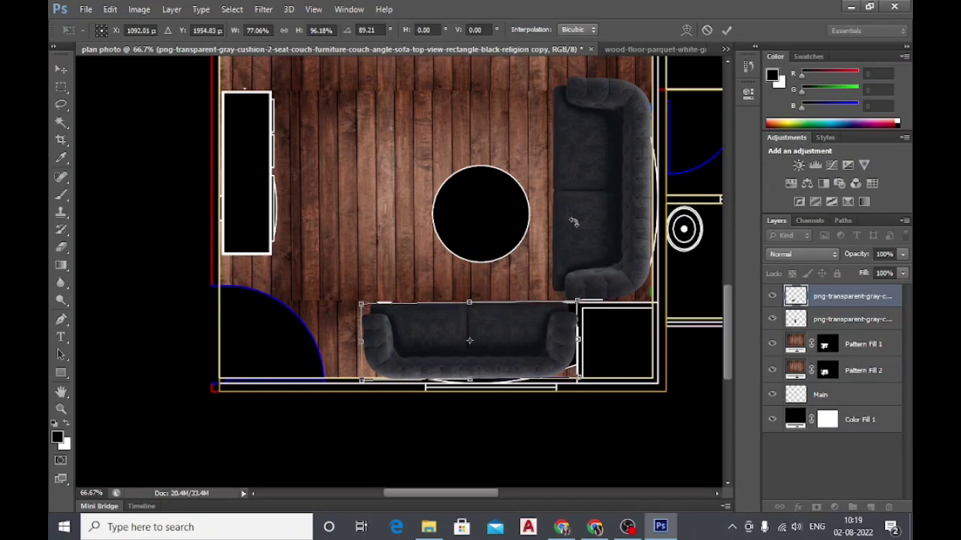
left_click_drag(468, 301, 468, 300)
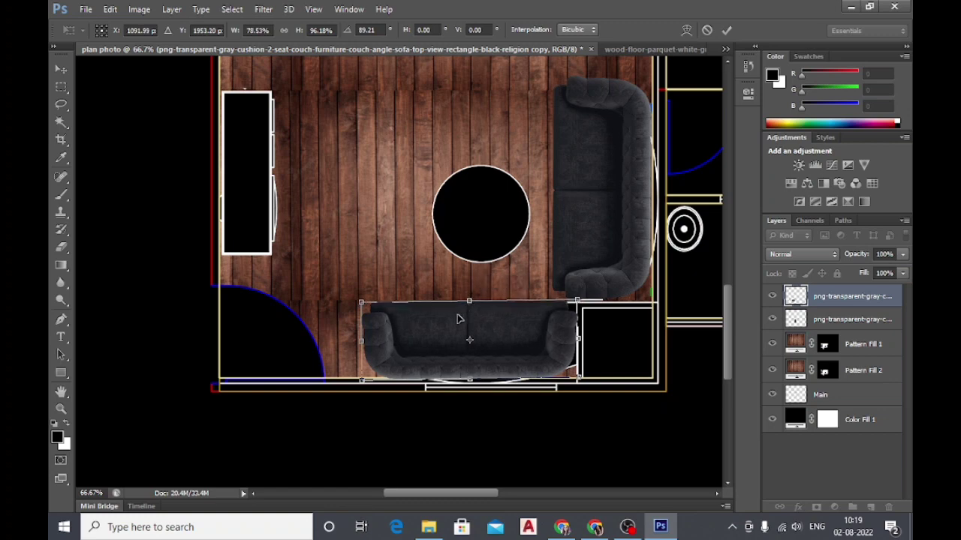
key("Return")
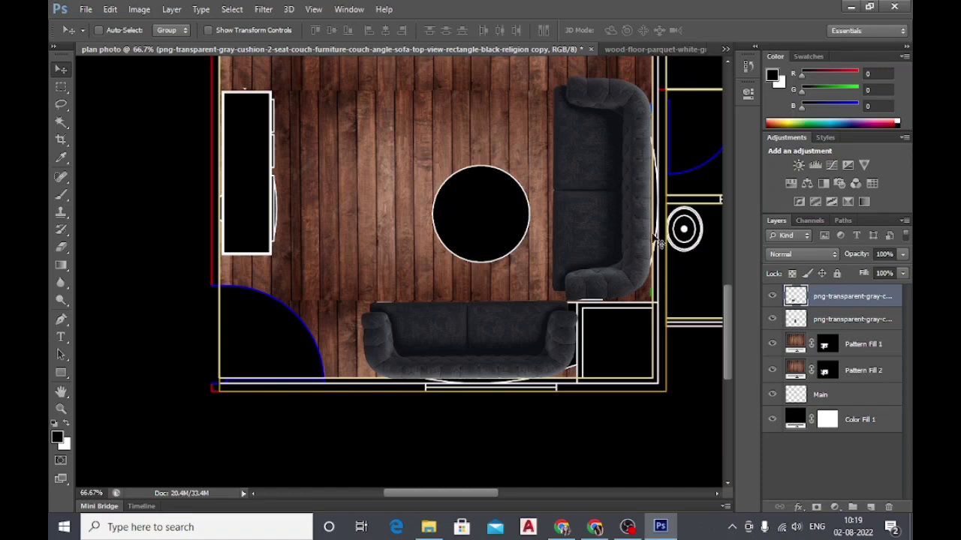
Narrow the right-hand couch from its left side to about 90.5% and shorten it slightly from the bottom.
left_click(811, 322)
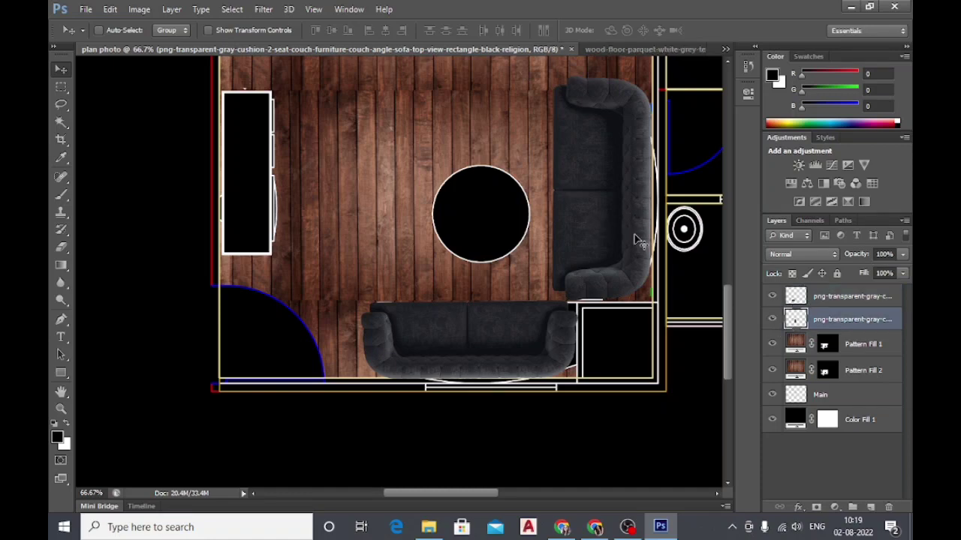
key("ctrl+t")
left_click_drag(550, 193, 561, 189)
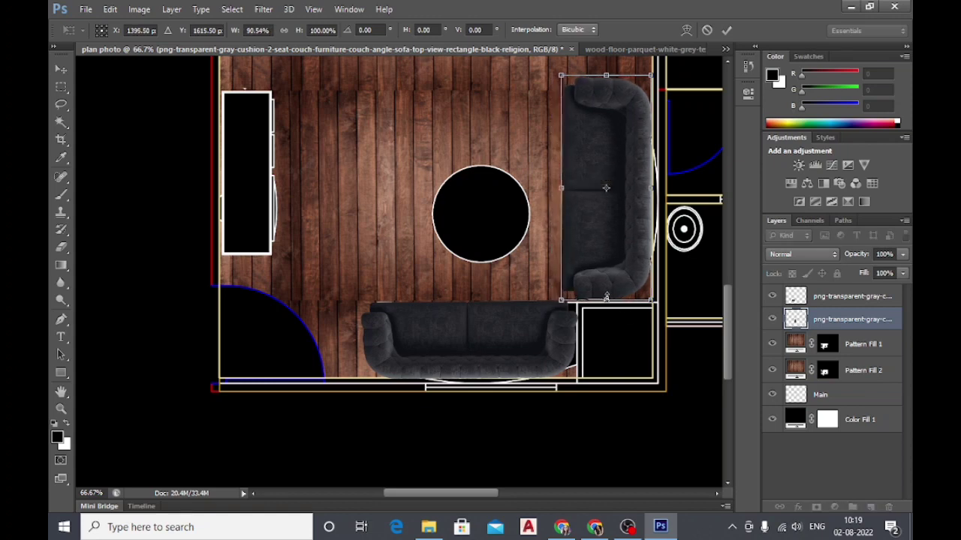
left_click_drag(606, 298, 607, 296)
Commit the couch resize and Magic Wand the floor around the bottom sofa on Main.
key("Return")
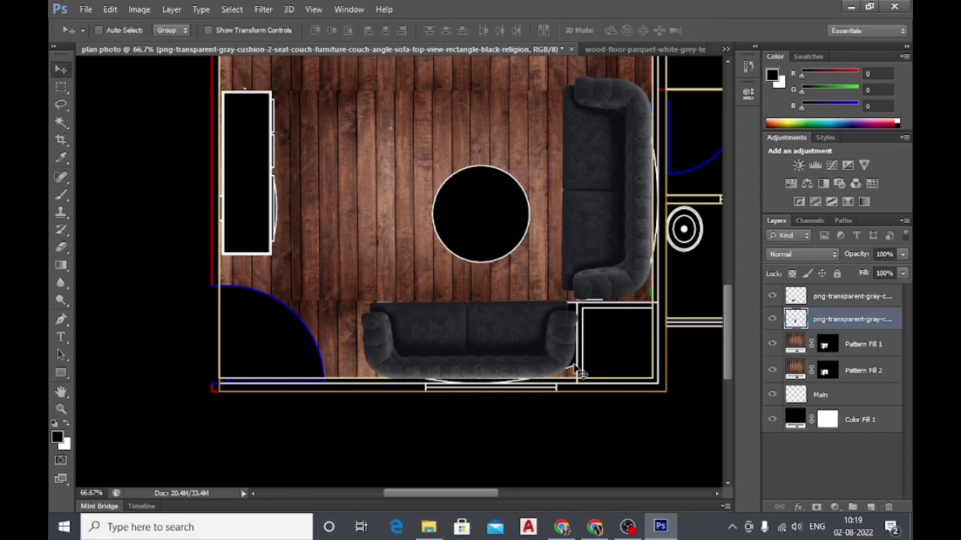
left_click(63, 118)
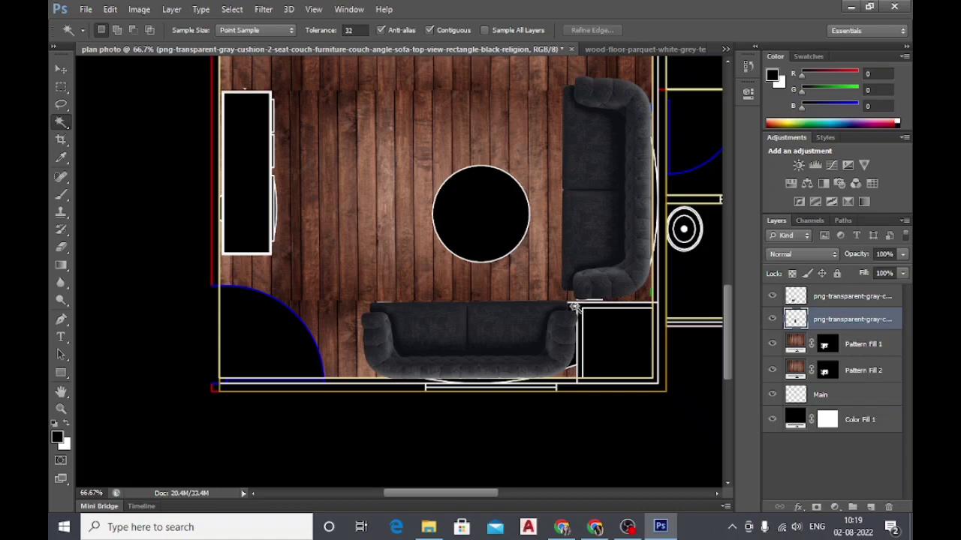
left_click(575, 308)
left_click(826, 394)
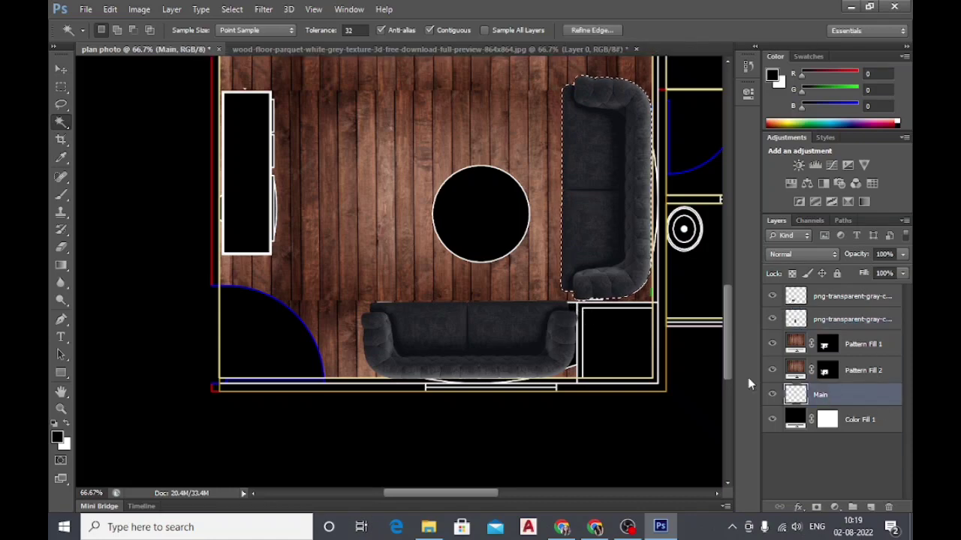
key("ctrl+d")
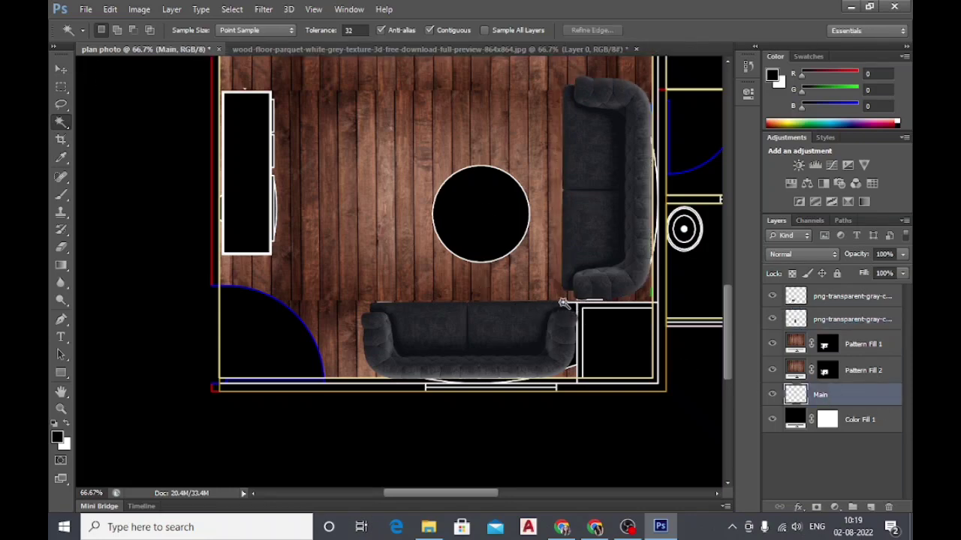
left_click(574, 313)
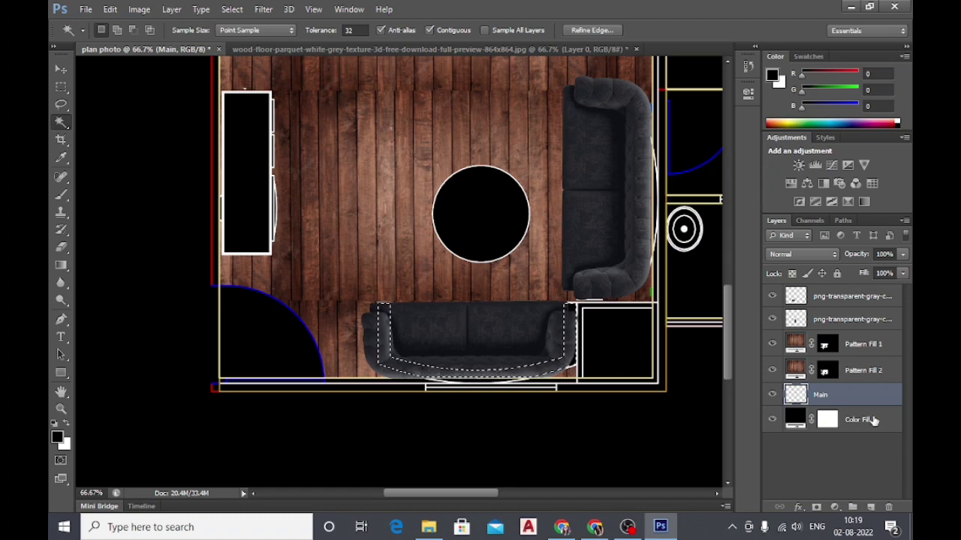
Add a wood-plank Pattern Fill layer at 35% scale for the selected floor.
left_click(838, 507)
left_click(814, 245)
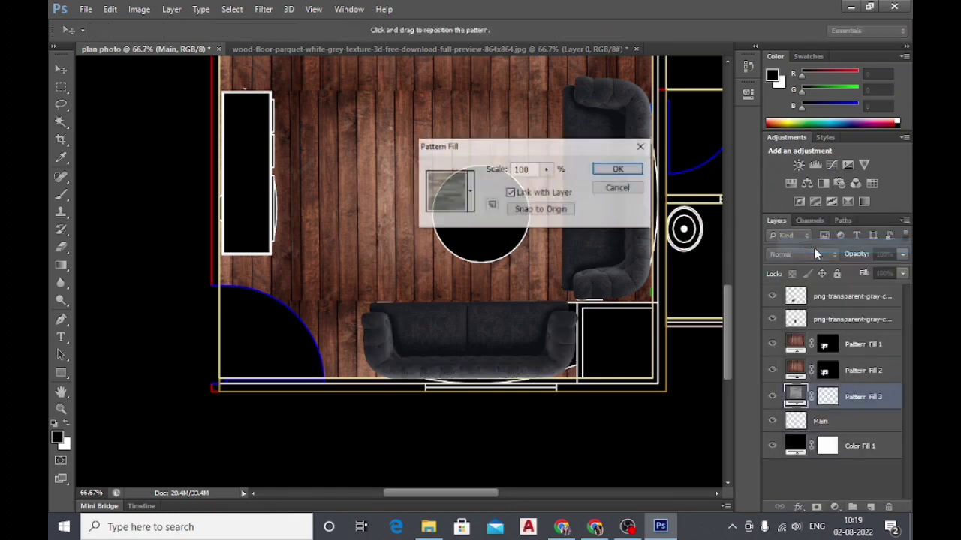
left_click(471, 192)
left_click(382, 256)
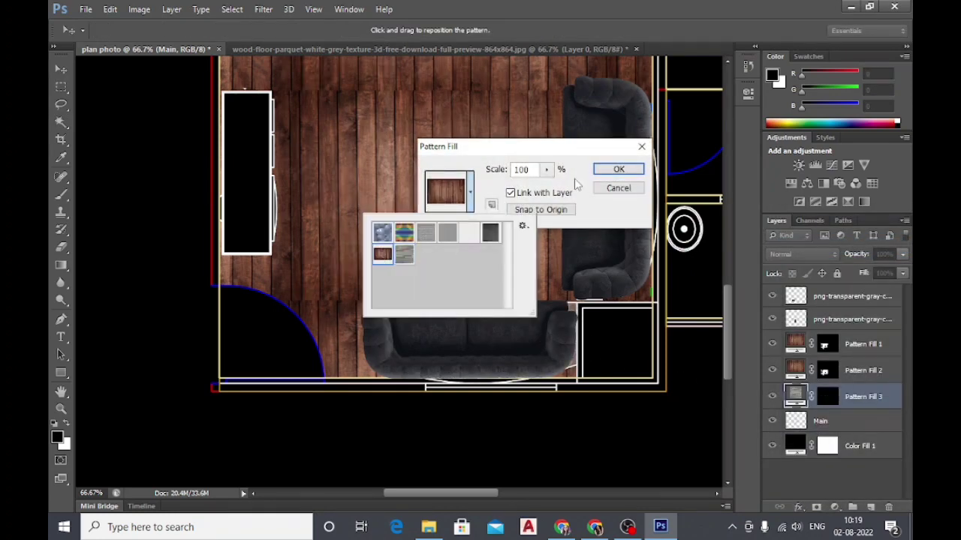
double_click(526, 169)
type("35")
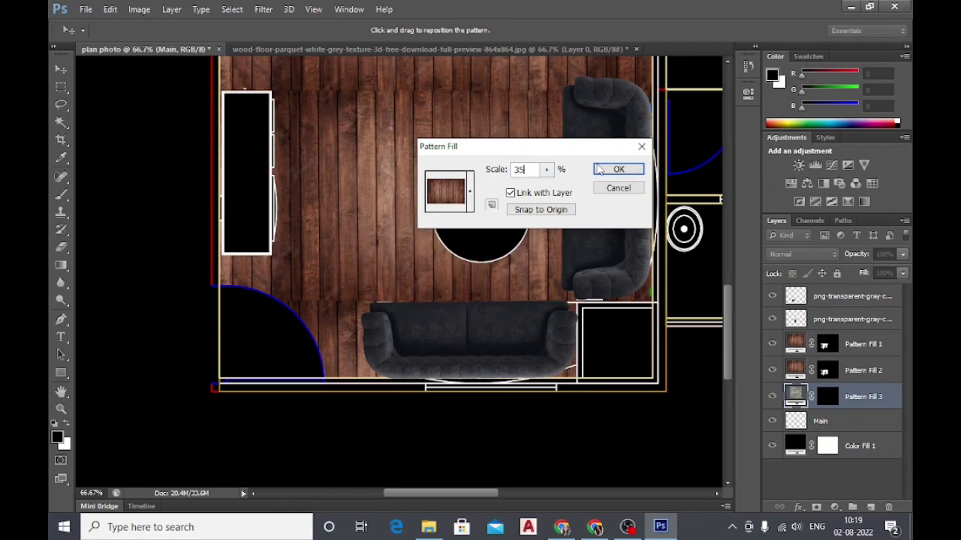
left_click(611, 170)
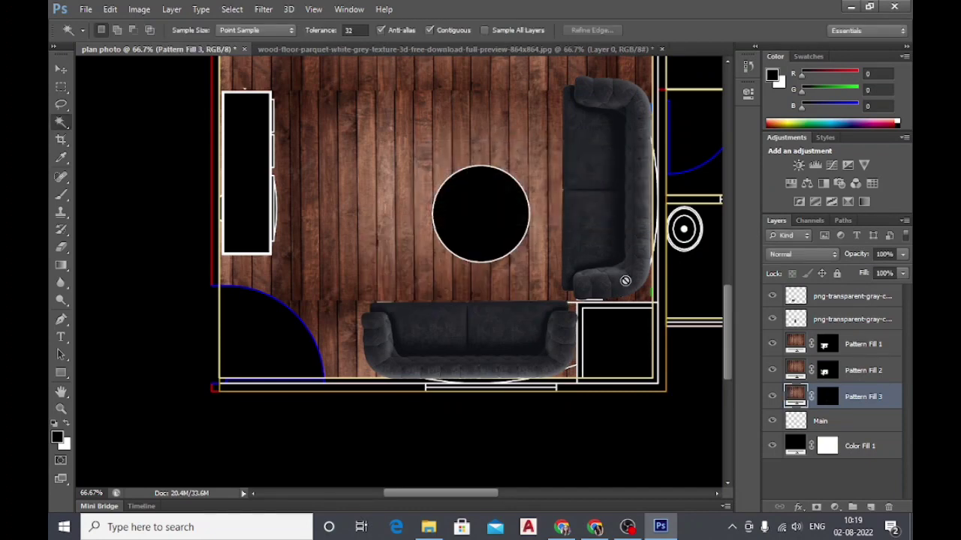
left_click(853, 421)
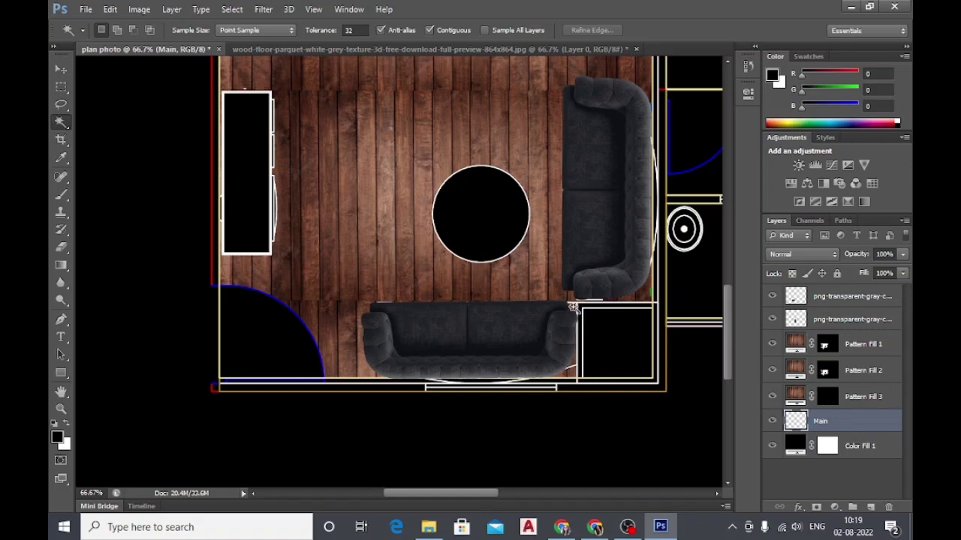
Magic Wand select the floor gap around the bottom sofa on the Main layer.
left_click(572, 303)
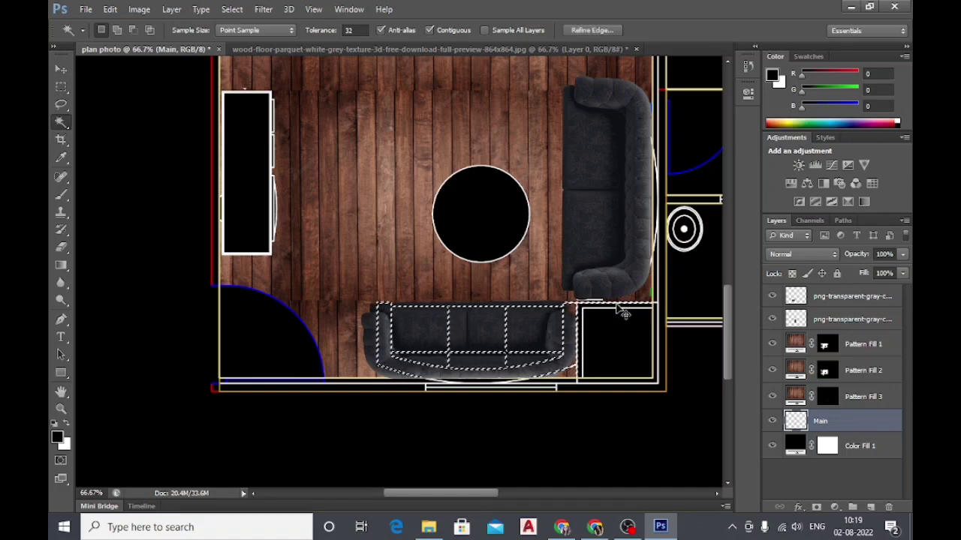
key("ctrl+d")
left_click(62, 87)
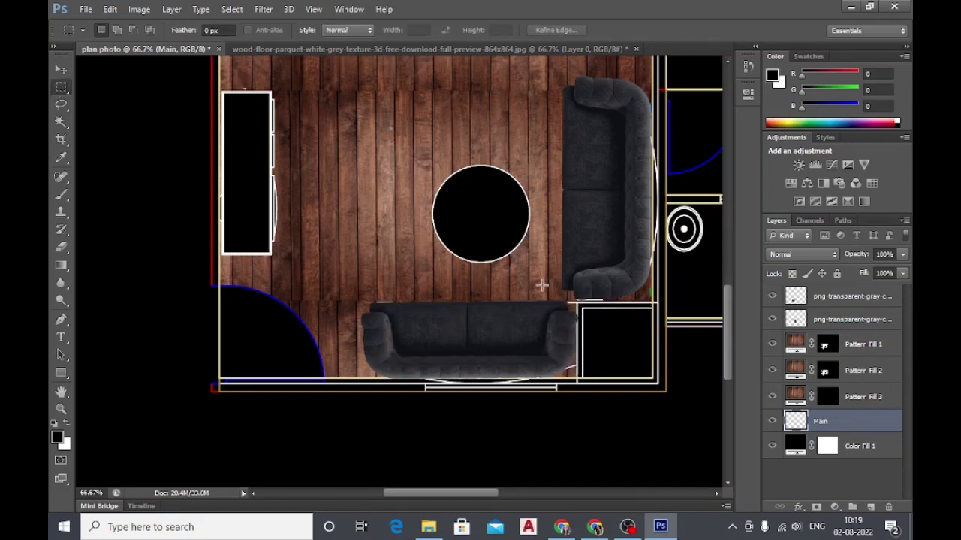
left_click_drag(534, 272, 576, 376)
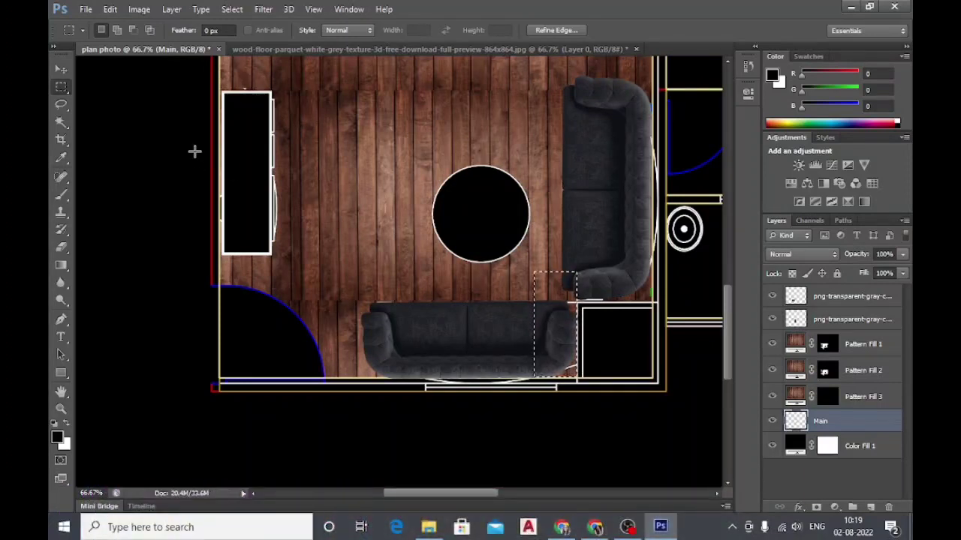
left_click(61, 69)
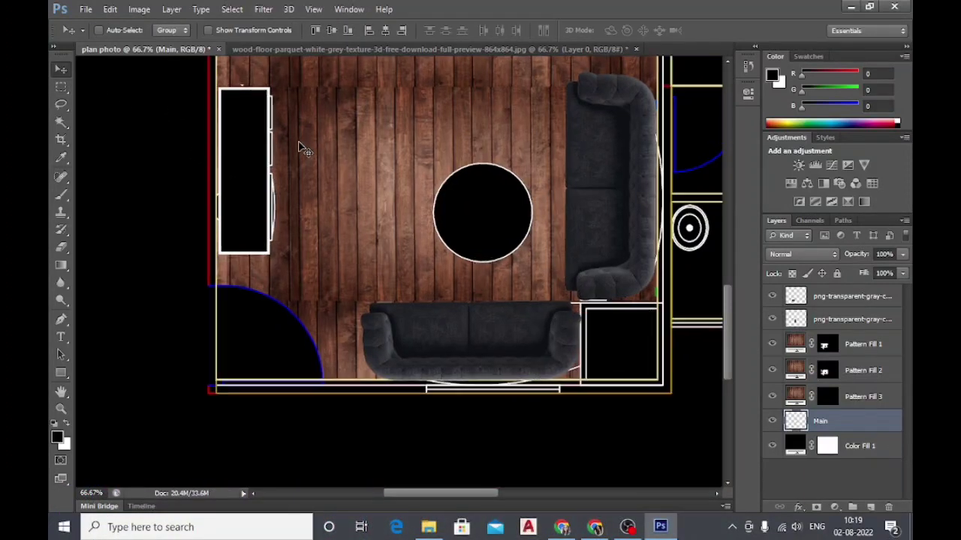
key("ctrl+plus")
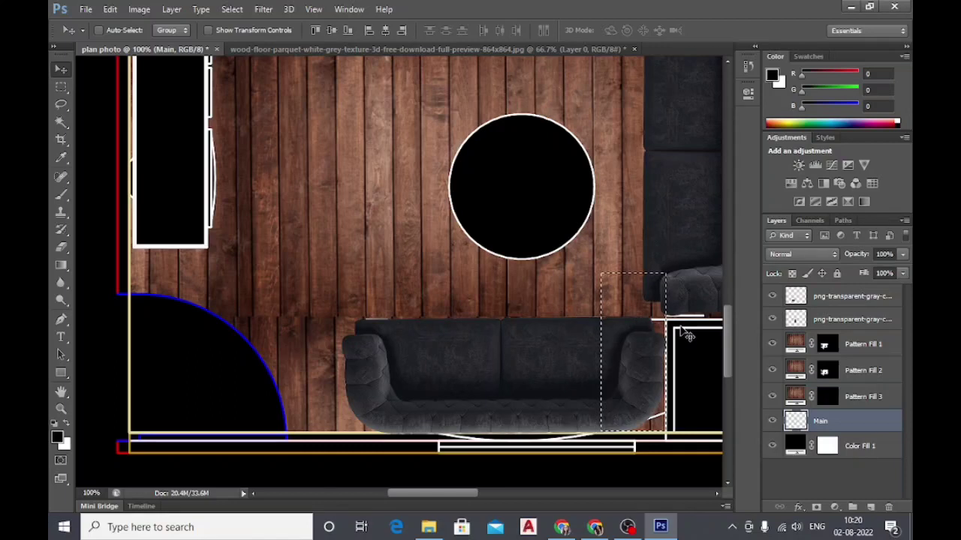
key("ctrl+d")
left_click(63, 120)
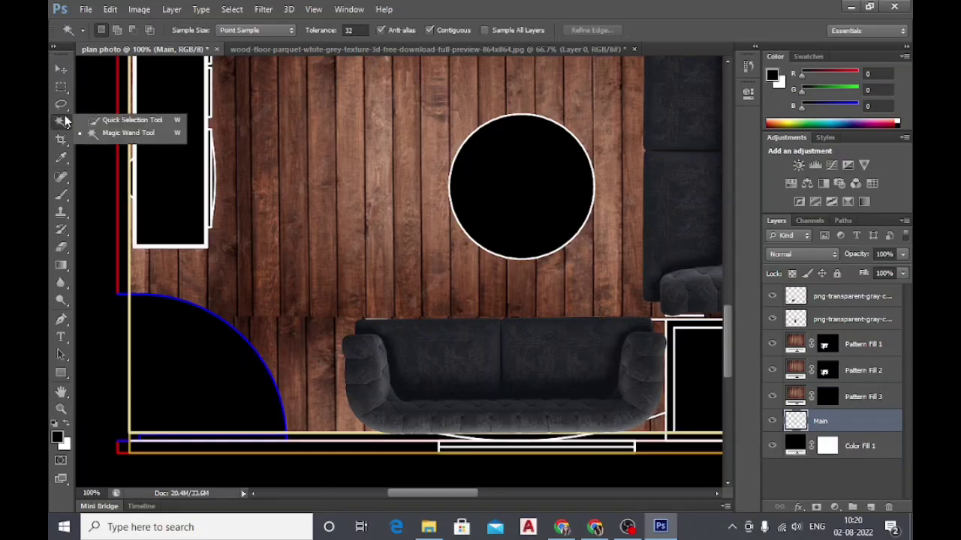
left_click(116, 133)
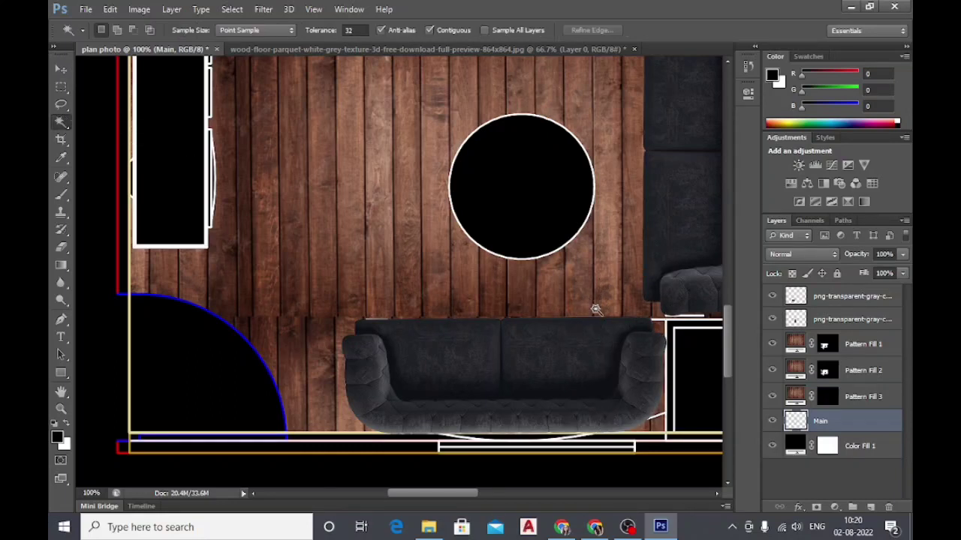
left_click(658, 321)
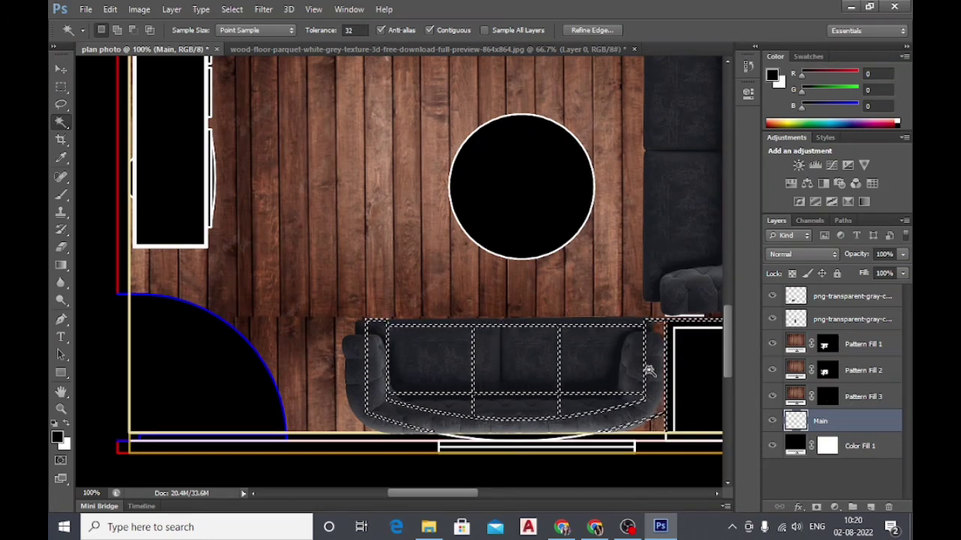
Fill the selected gap with another wood-plank Pattern Fill layer at 35% scale.
left_click(835, 508)
left_click(839, 248)
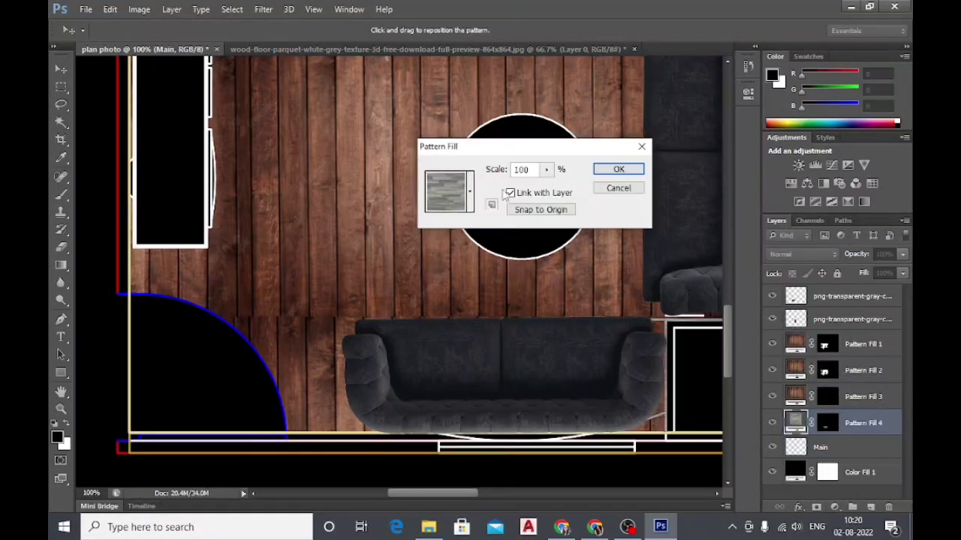
left_click(470, 191)
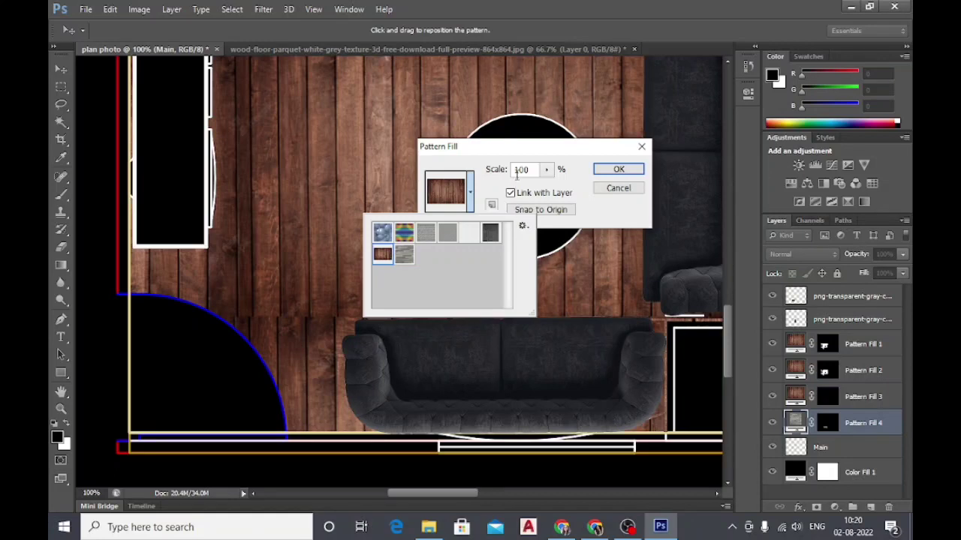
double_click(538, 172)
type("35")
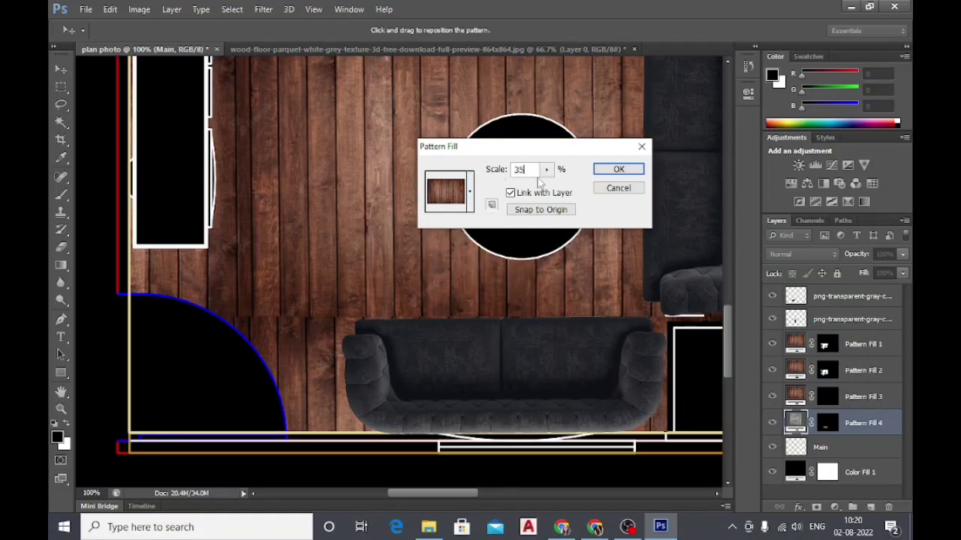
left_click(630, 173)
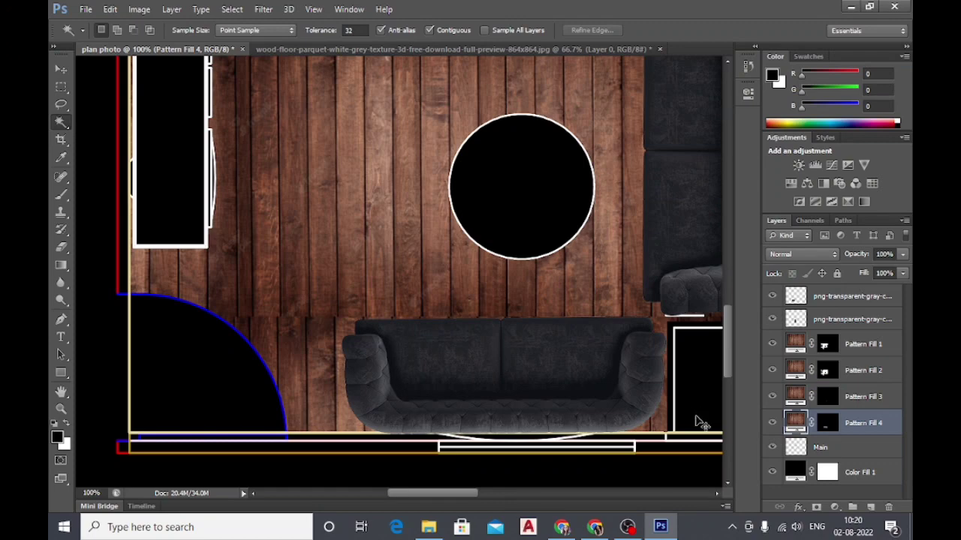
key("ctrl+minus")
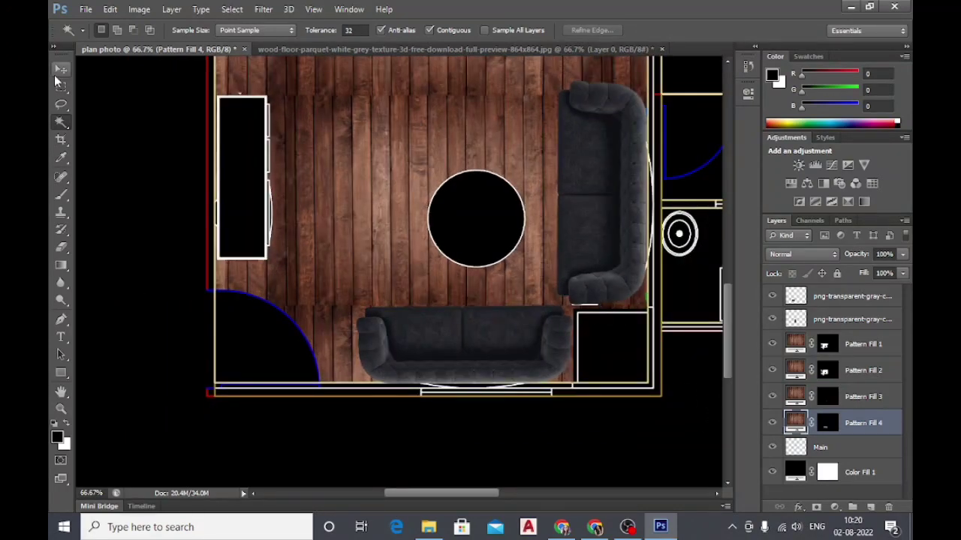
Nudge the right sofa layer slightly down.
left_click(61, 69)
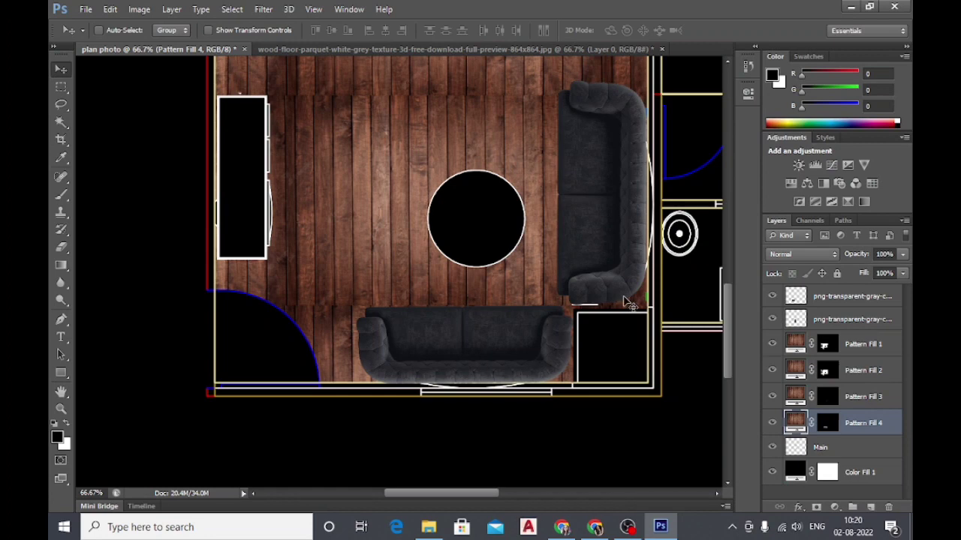
left_click(865, 303)
left_click(830, 319)
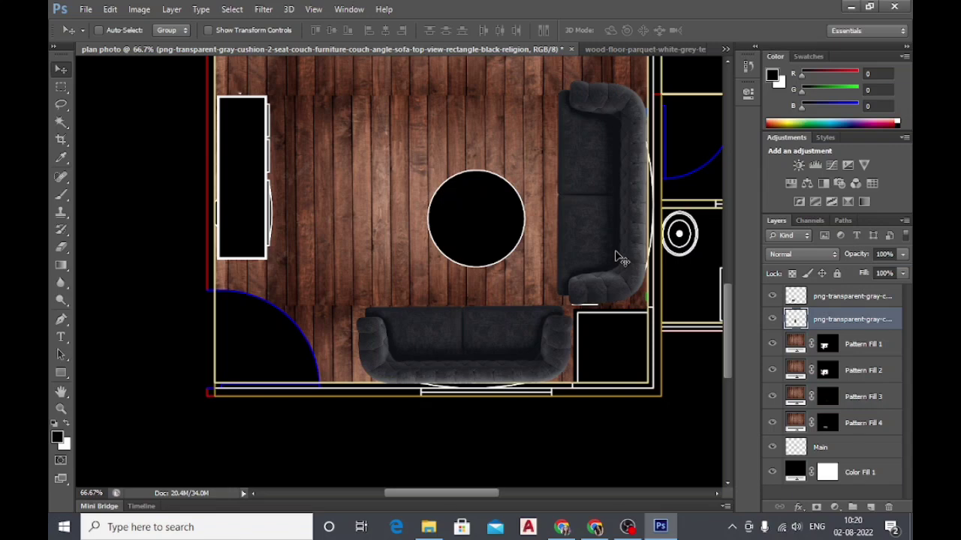
left_click_drag(616, 257, 615, 261)
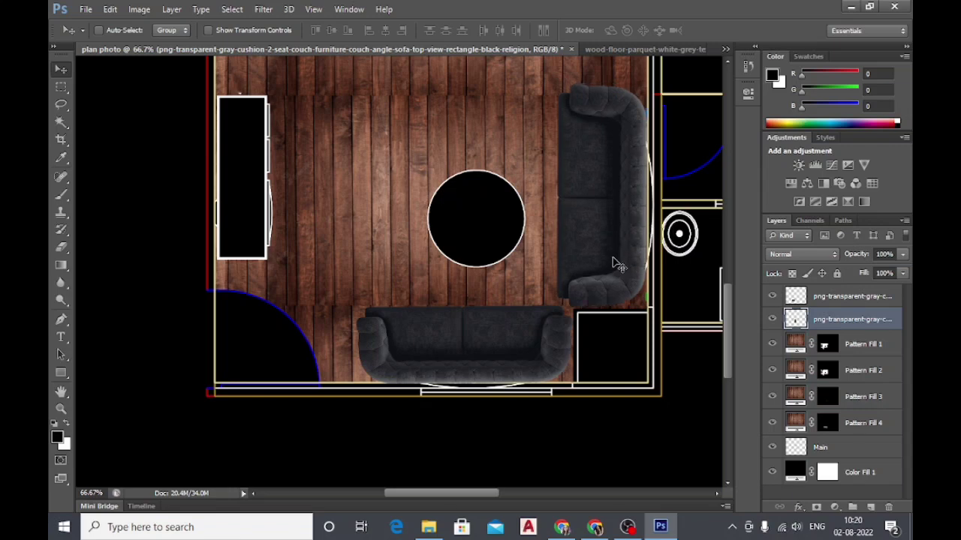
key("ctrl+minus")
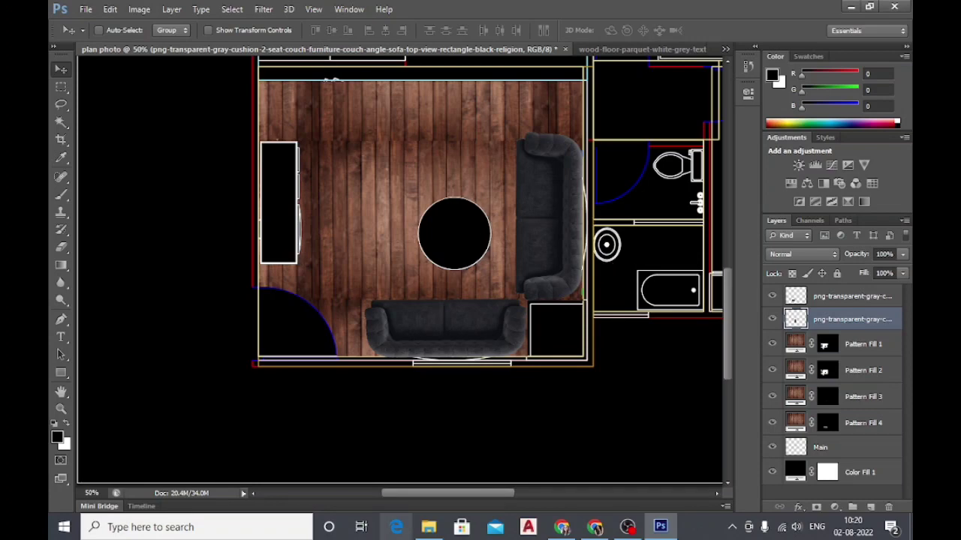
Place the round table image MFlapda14SL_5-1-600x600 from Explorer into the plan.
key("alt+Tab")
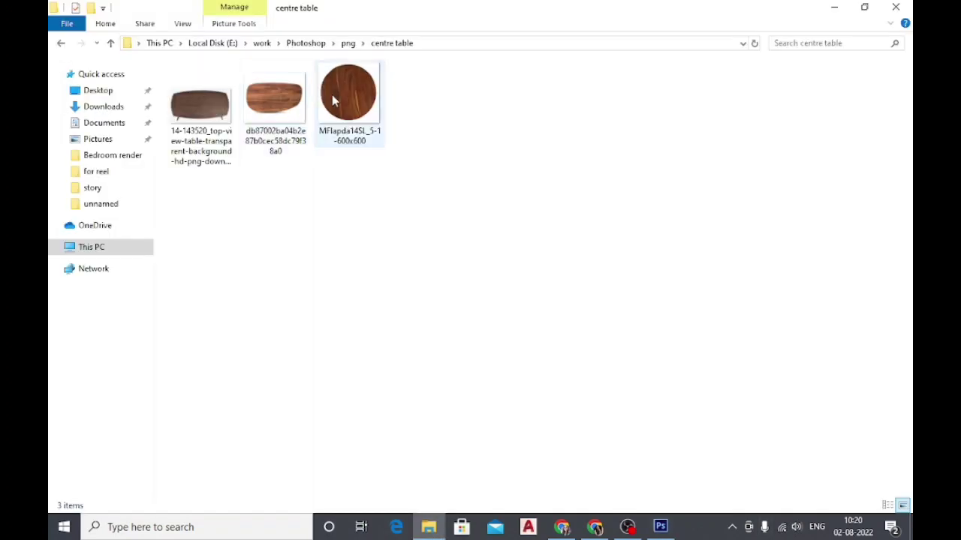
mouse_move(335, 92)
left_mouse_down()
mouse_move(662, 525)
mouse_move(475, 251)
left_mouse_up()
key("Return")
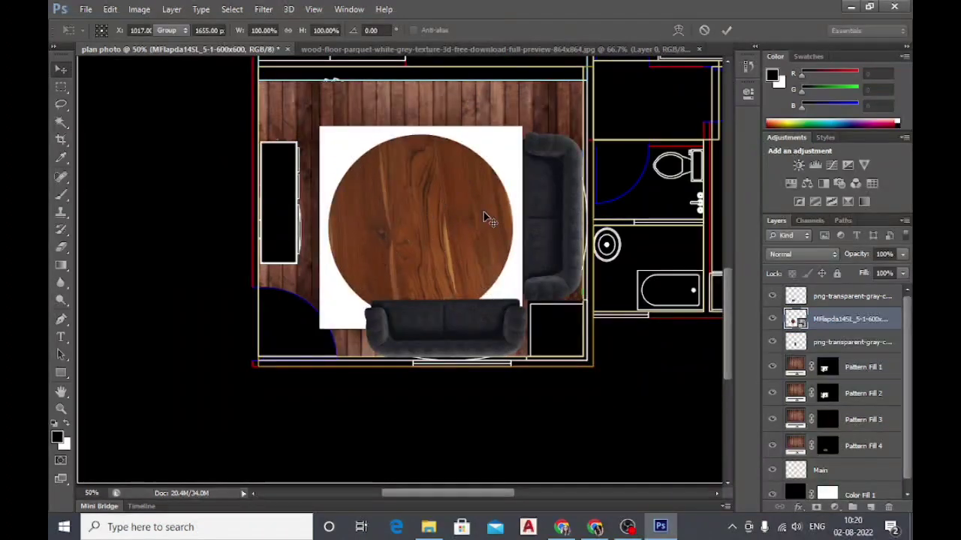
Move the table layer to the top, rasterize it and delete its white background.
left_click_drag(841, 319, 840, 291)
right_click(834, 295)
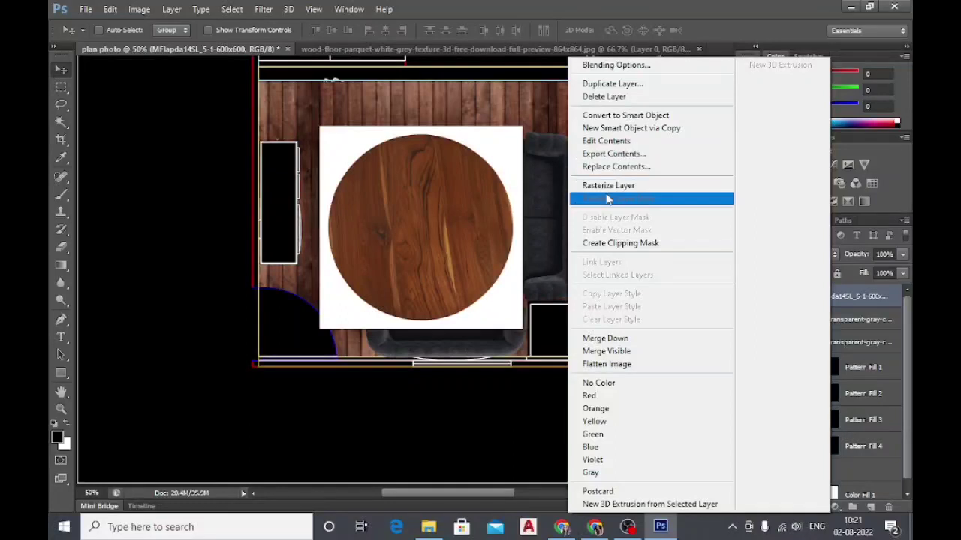
left_click(661, 185)
left_click(61, 123)
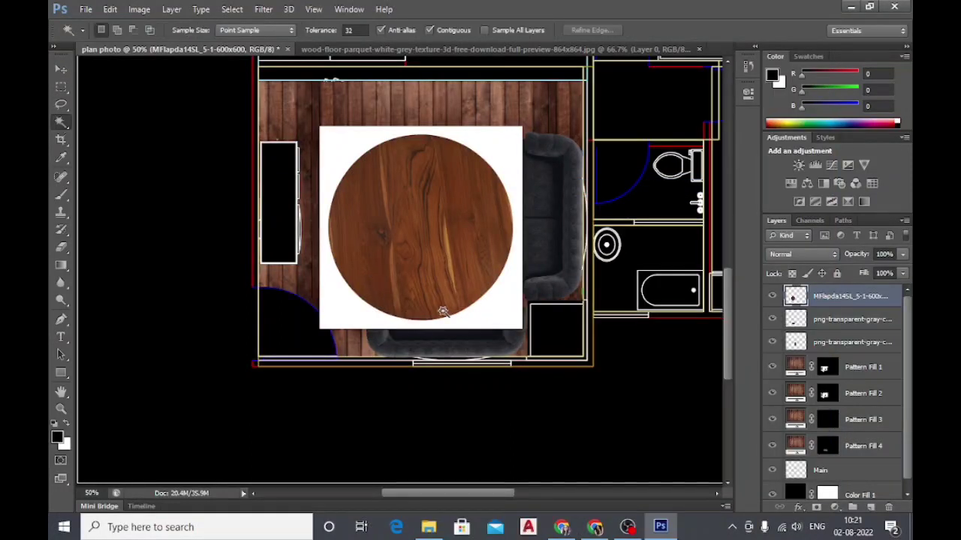
left_click(505, 318)
key("Delete")
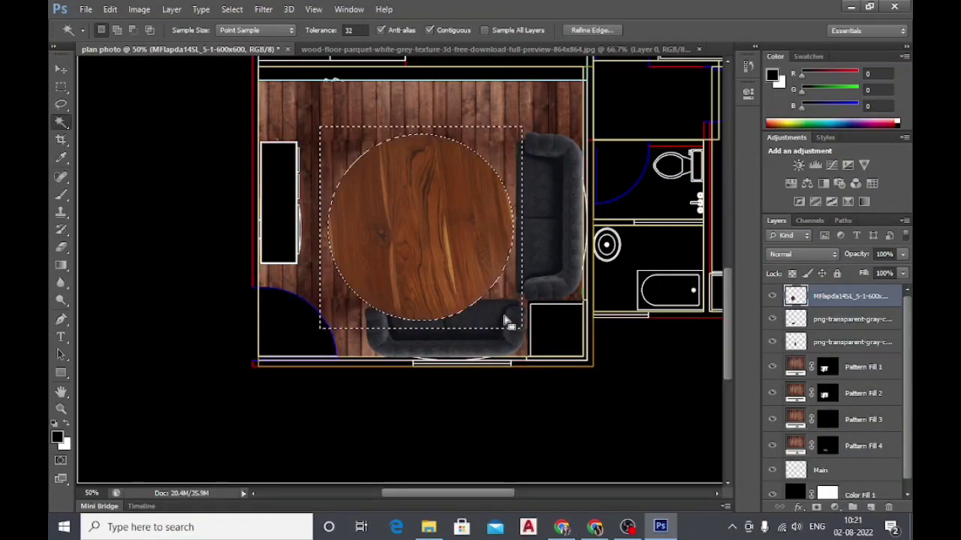
key("ctrl+d")
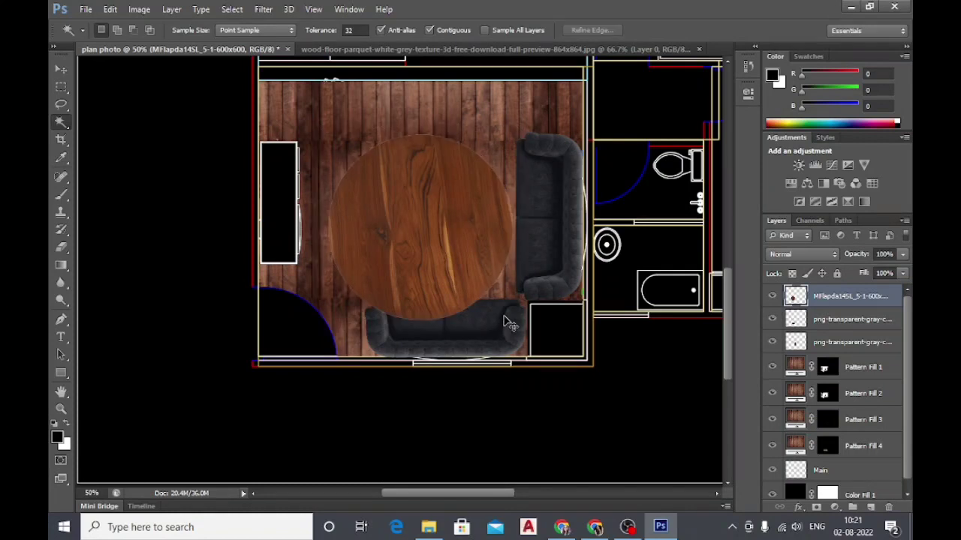
Scale the round table down to about 40% and centre it between the sofas.
key("ctrl+t")
mouse_move(507, 321)
left_mouse_down()
mouse_move(406, 227)
mouse_move(422, 219)
left_mouse_up()
left_click_drag(369, 184, 447, 245)
left_click_drag(505, 279, 470, 253)
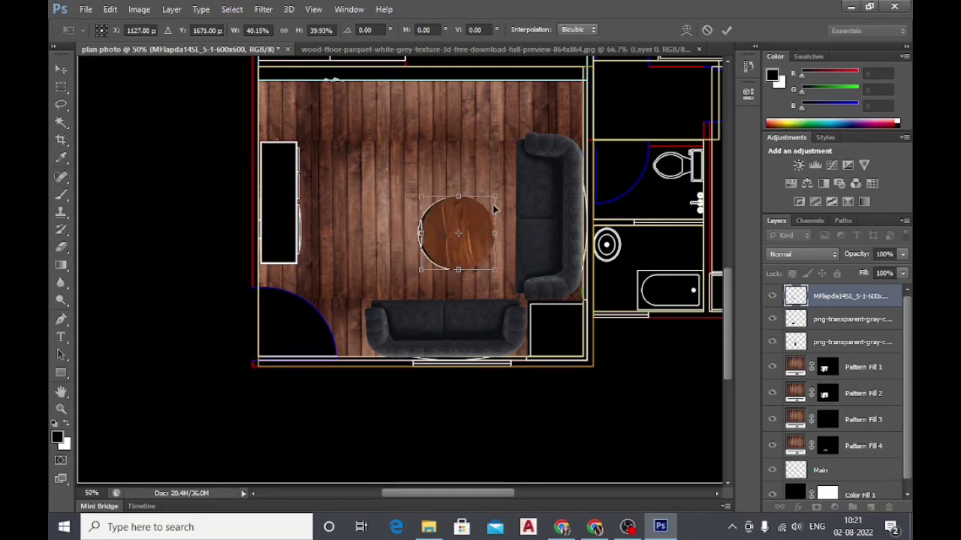
left_click_drag(493, 200, 500, 188)
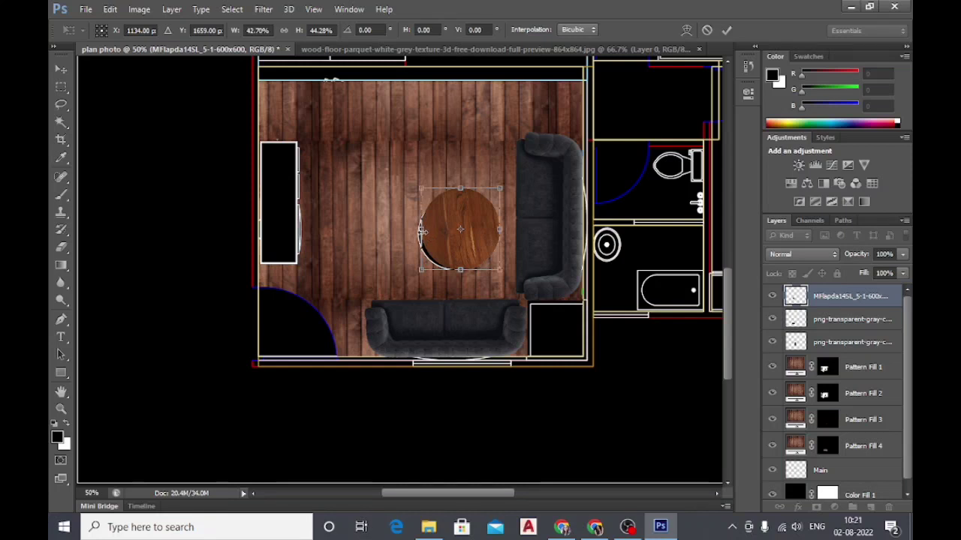
mouse_move(421, 229)
left_mouse_down()
mouse_move(447, 252)
mouse_move(440, 248)
left_mouse_up()
key("Return")
key("w")
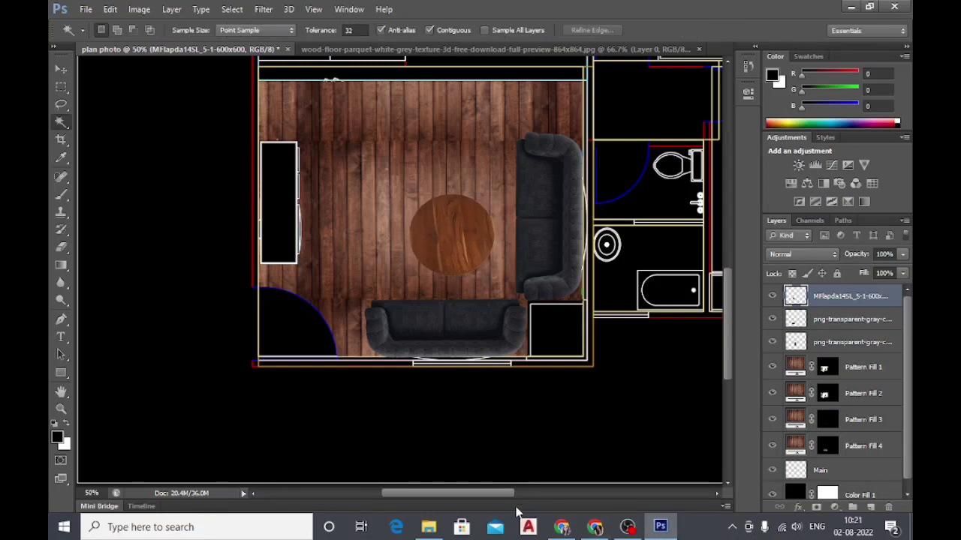
Preview the shelf image in the png > tv unit folder in File Explorer.
left_click(429, 527)
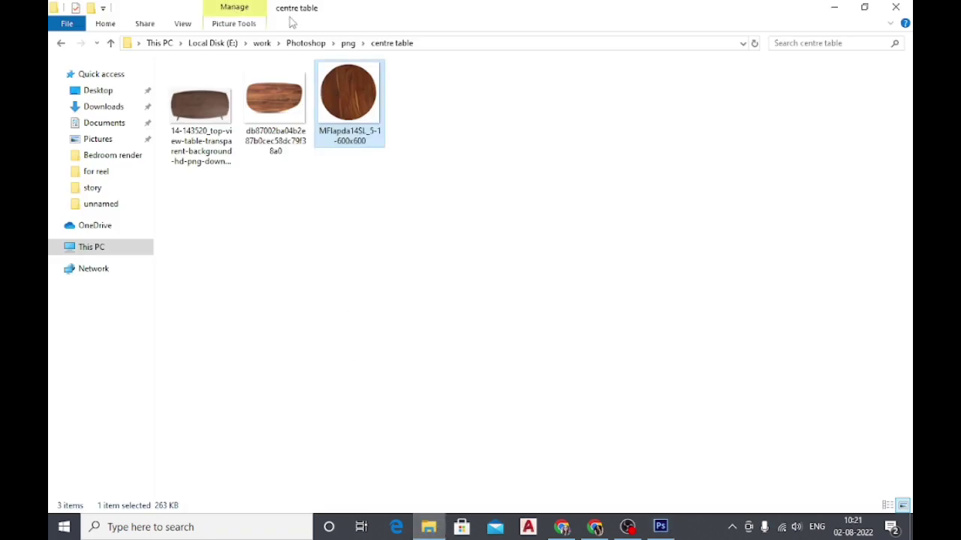
left_click(348, 43)
double_click(199, 295)
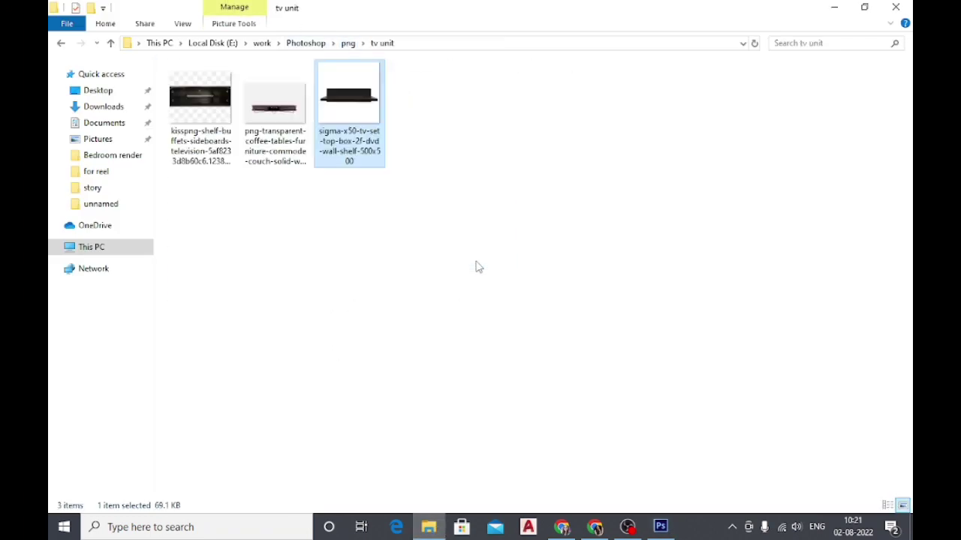
double_click(360, 124)
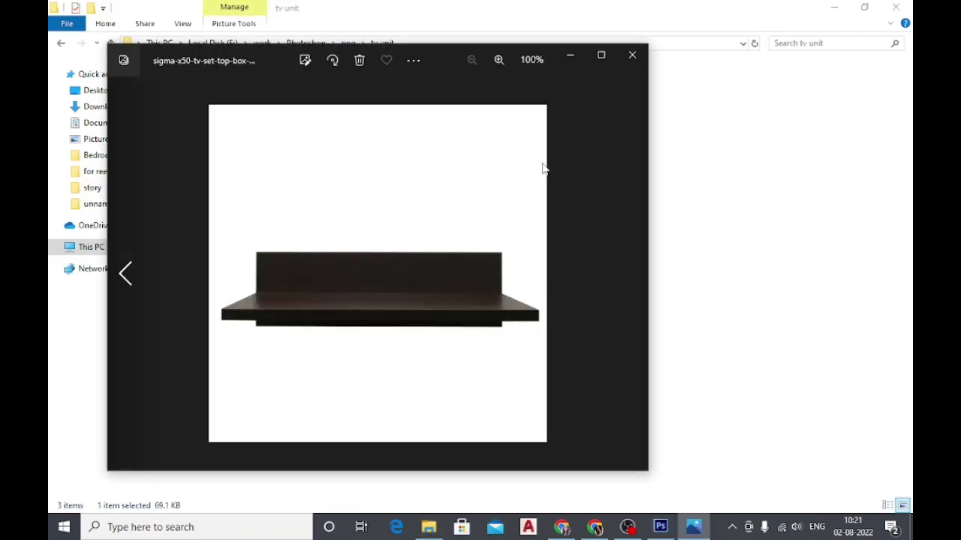
left_click(634, 59)
Place the TV-unit shelf image, scaled down, onto the living room.
mouse_move(356, 112)
left_mouse_down()
mouse_move(660, 525)
mouse_move(431, 272)
left_mouse_up()
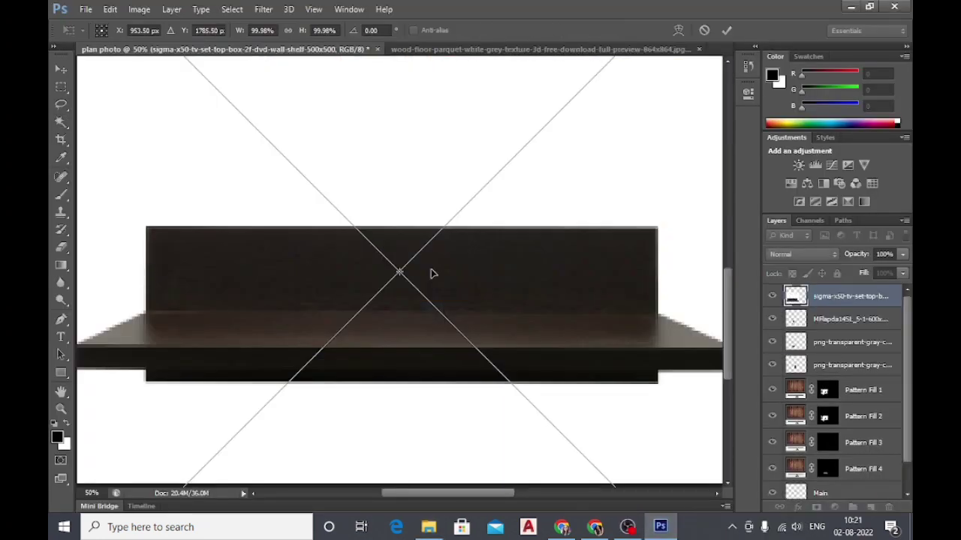
key("ctrl+minus")
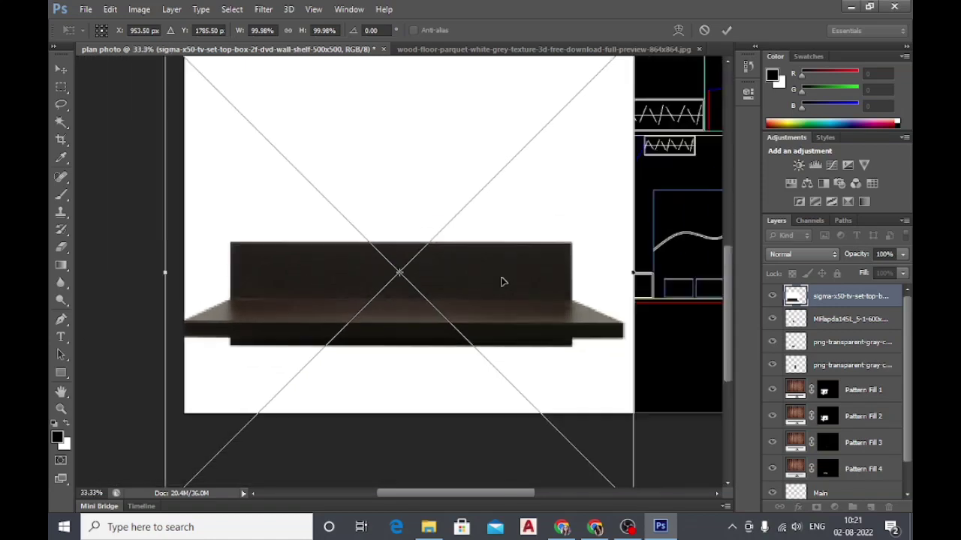
left_click_drag(614, 133, 371, 358)
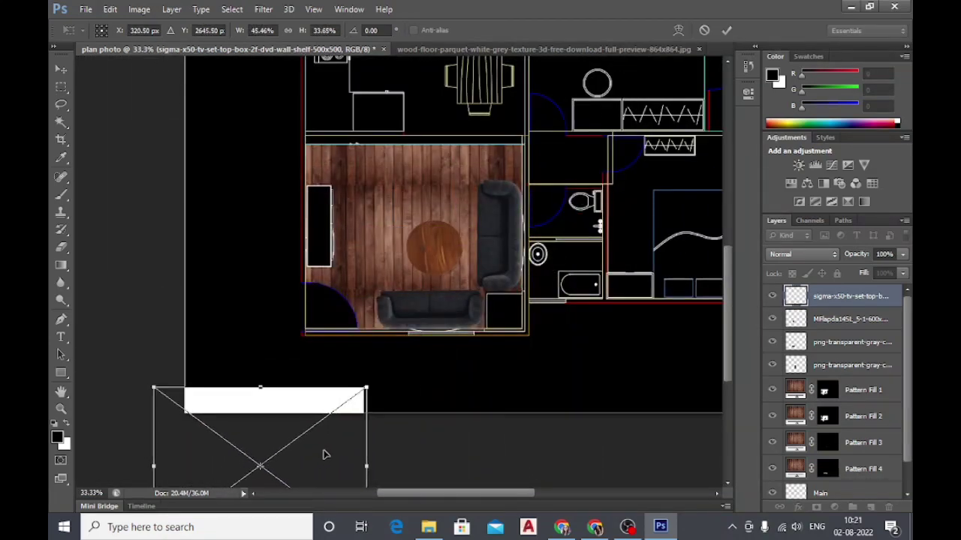
left_click_drag(323, 452, 431, 286)
key("Return")
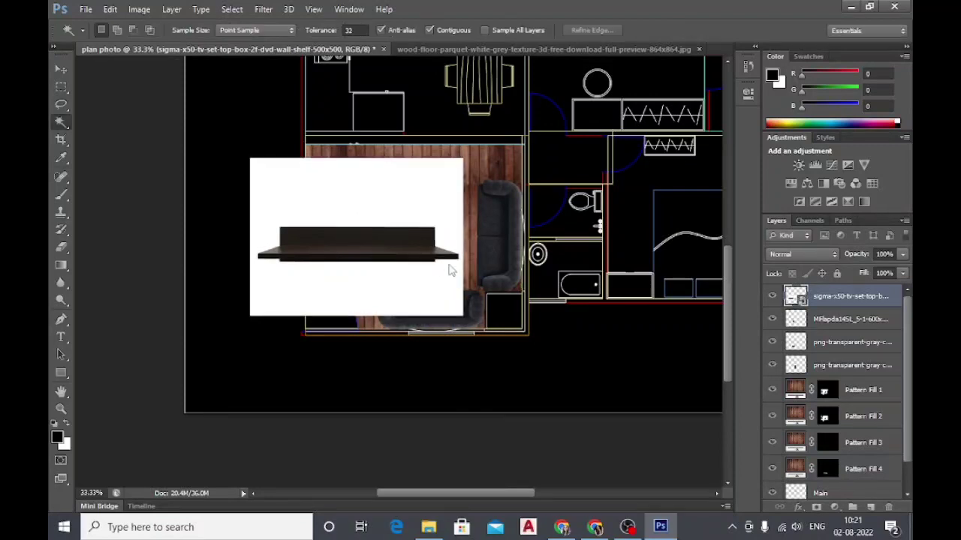
Rasterize the shelf layer and delete its white background.
right_click(836, 296)
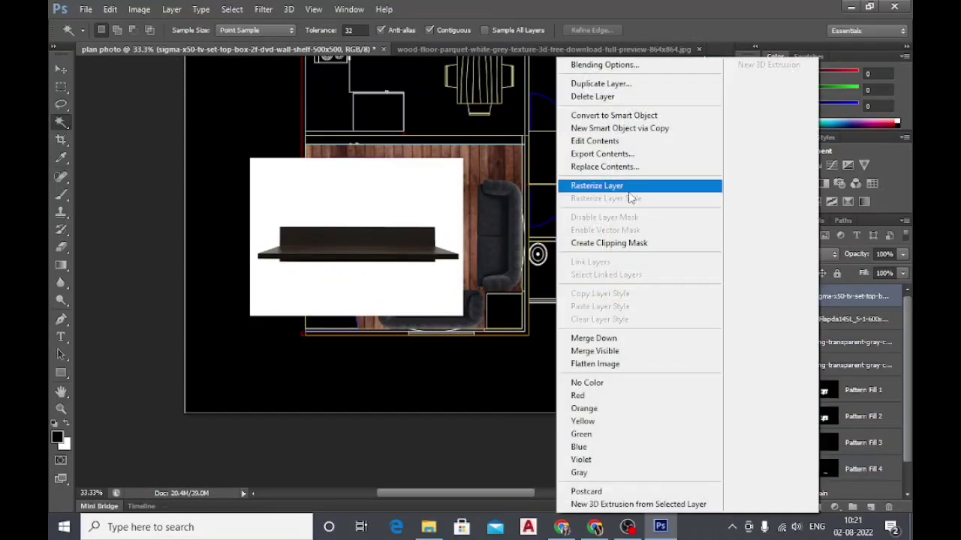
left_click(601, 185)
left_click(425, 305)
key("Delete")
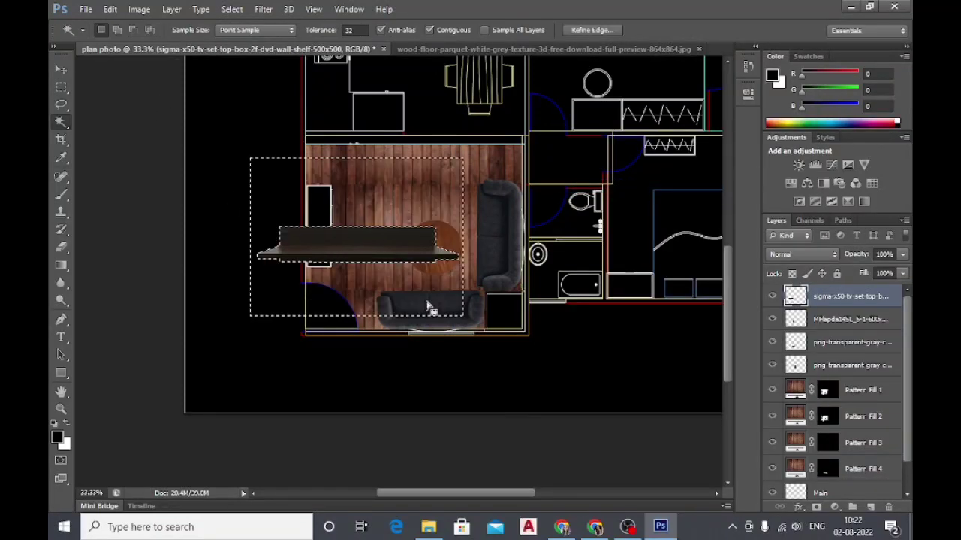
Rotate the shelf -90° upright and fit it against the living room's left wall.
key("ctrl+t")
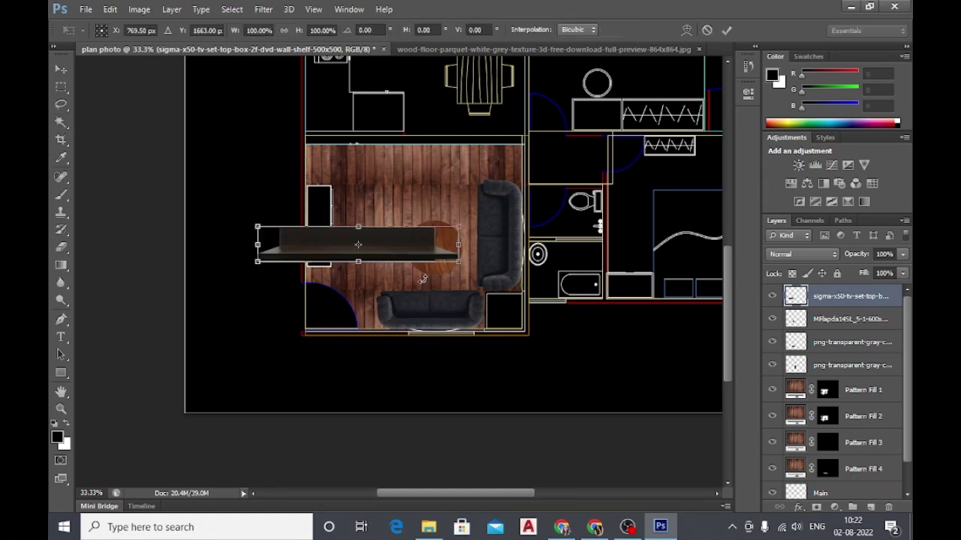
left_click_drag(467, 268, 384, 136)
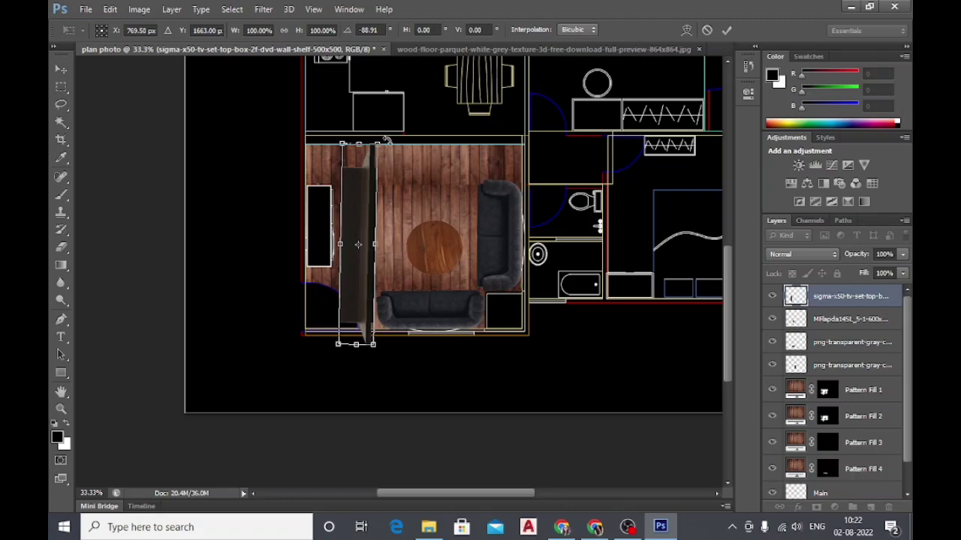
left_click_drag(385, 140, 370, 204)
left_click_drag(351, 312, 316, 254)
mouse_move(337, 287)
left_mouse_down()
mouse_move(339, 262)
mouse_move(327, 263)
left_mouse_up()
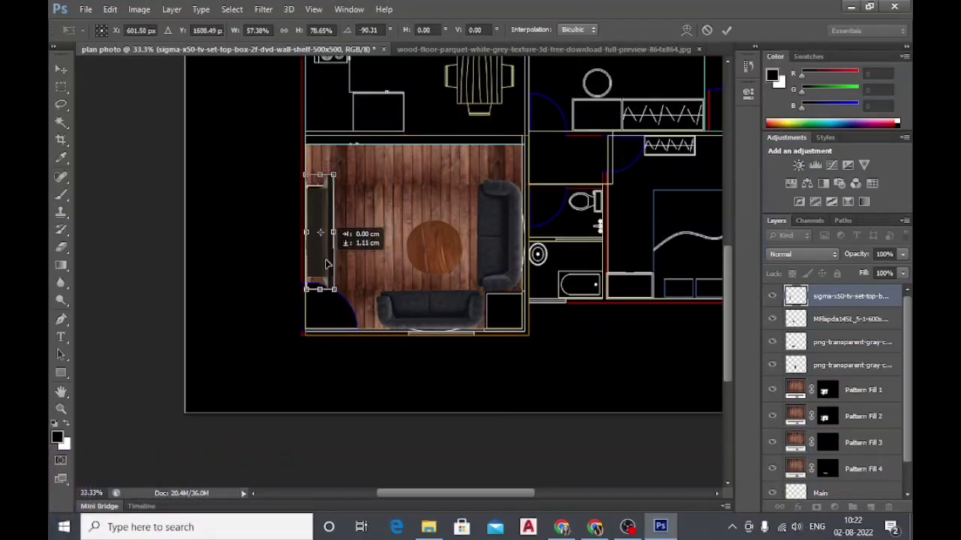
key("Return")
key("w")
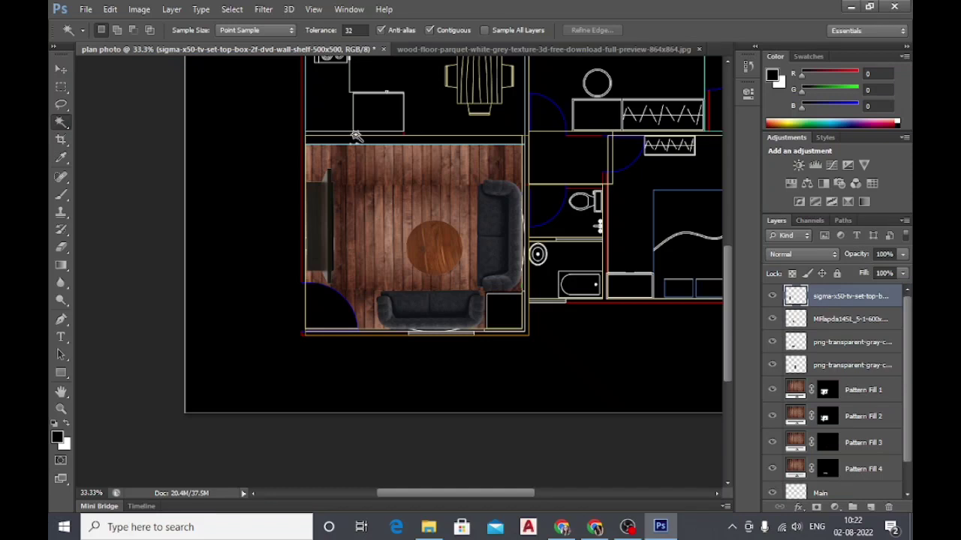
Nudge the TV unit into place and bring in the top-view potted-plant image.
left_click(65, 72)
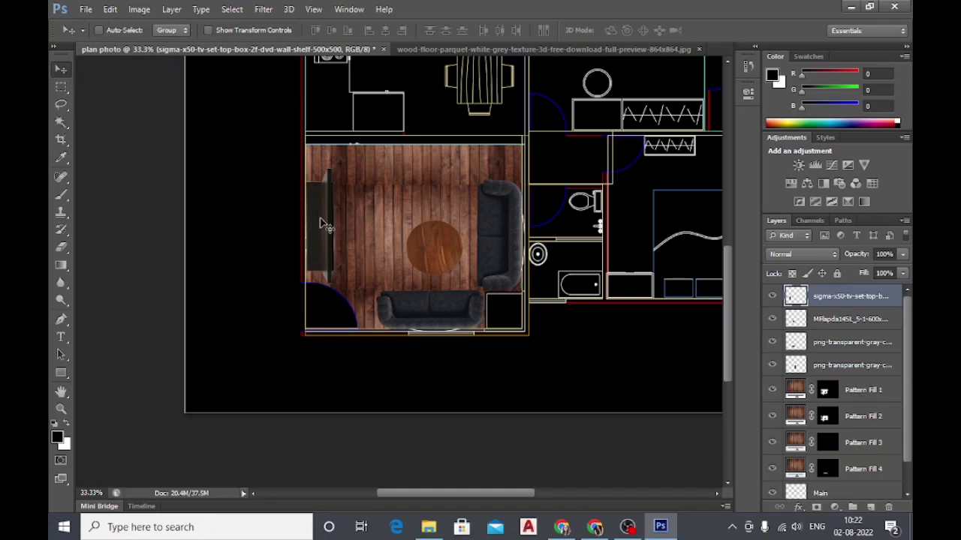
left_click_drag(320, 220, 324, 228)
left_click(429, 527)
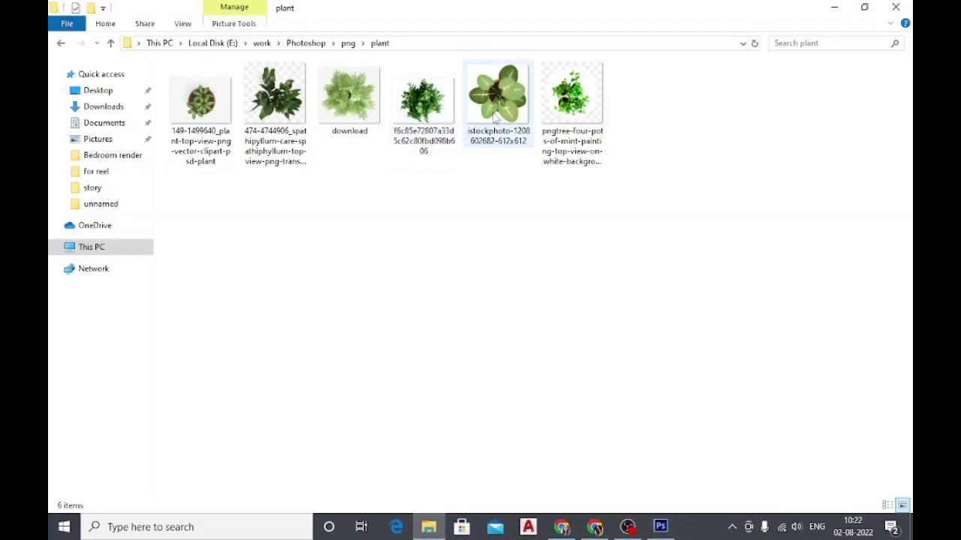
mouse_move(496, 113)
left_mouse_down()
mouse_move(499, 194)
mouse_move(321, 160)
mouse_move(330, 172)
left_mouse_up()
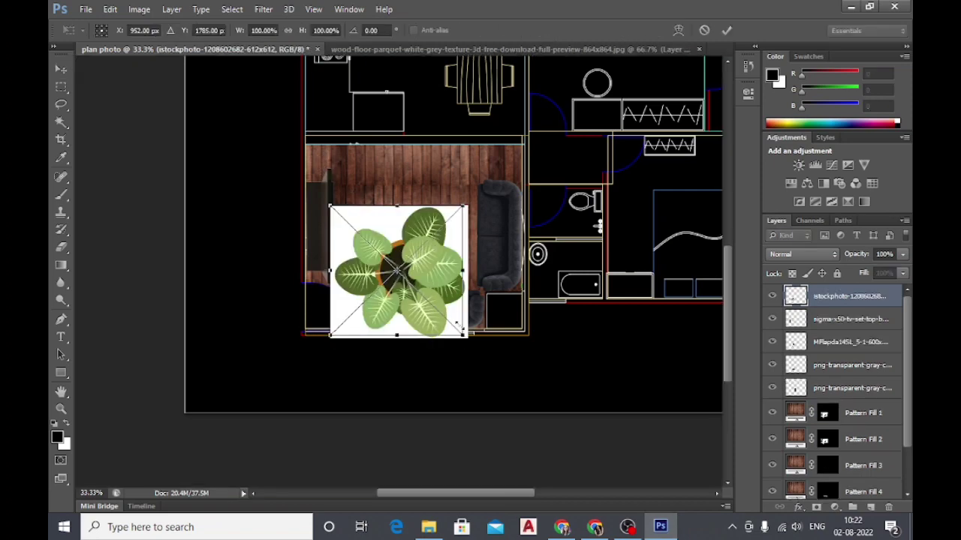
Place the plant image, rasterize its layer and delete its white background.
mouse_move(468, 338)
left_mouse_down()
mouse_move(418, 284)
mouse_move(400, 288)
left_mouse_up()
key("Return")
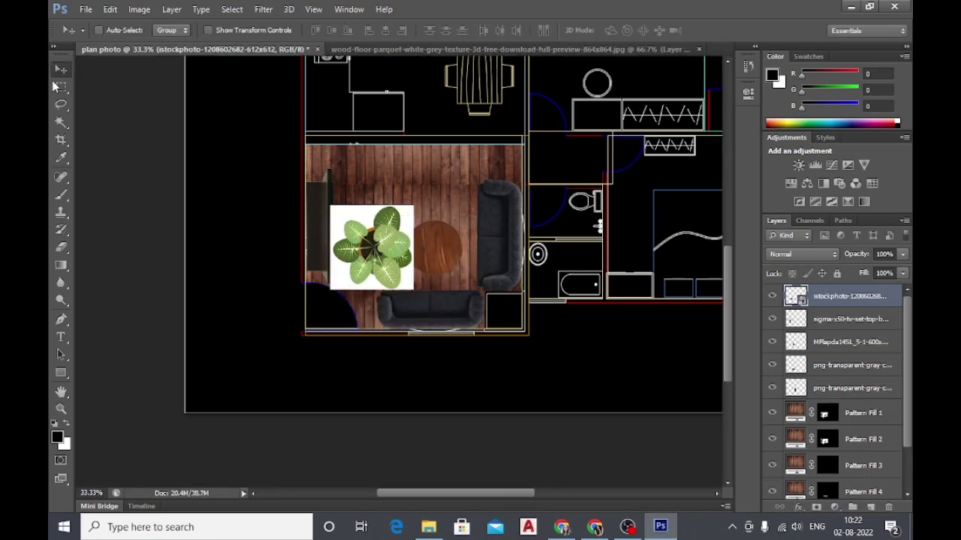
left_click(62, 121)
right_click(823, 298)
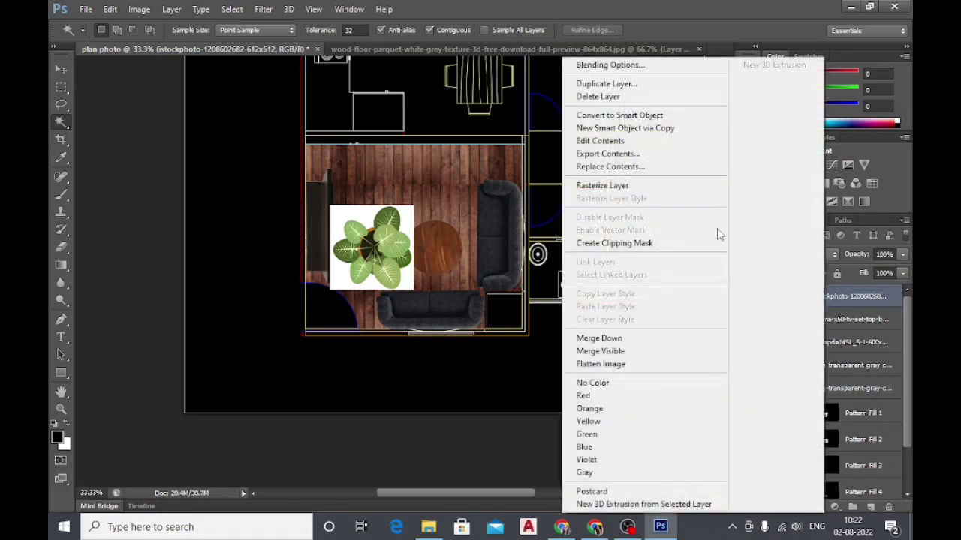
left_click(605, 185)
left_click(365, 218)
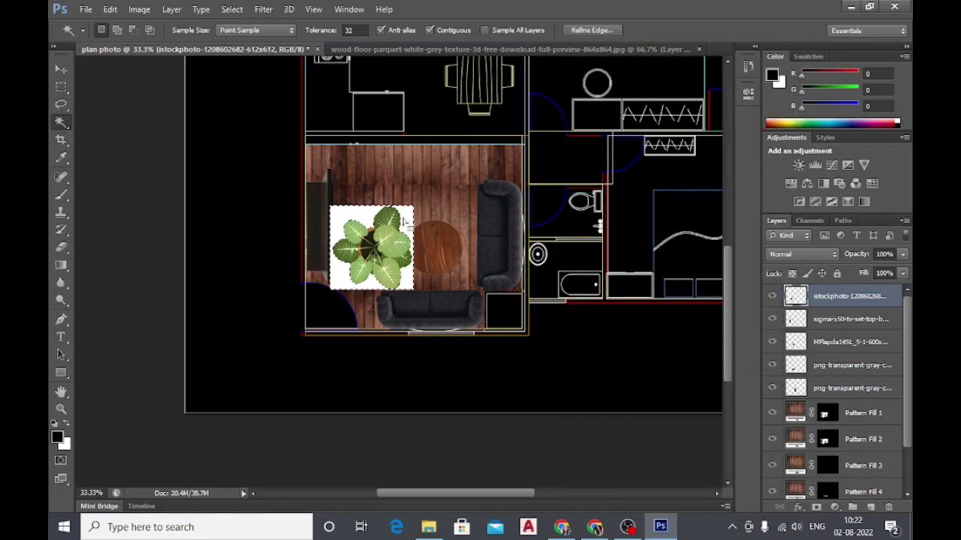
key("Delete")
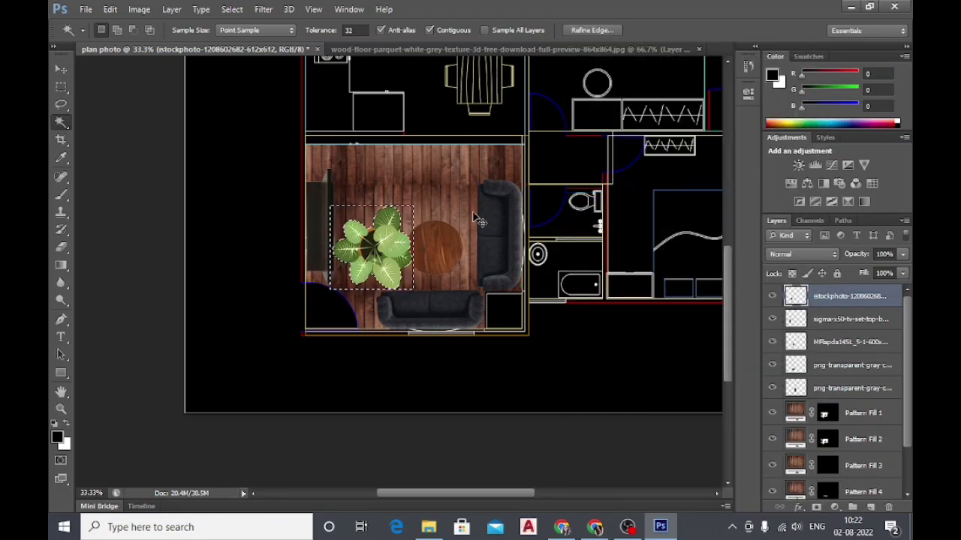
Shrink the plant to about two-thirds size and nudge it into the top-left corner.
key("ctrl+t")
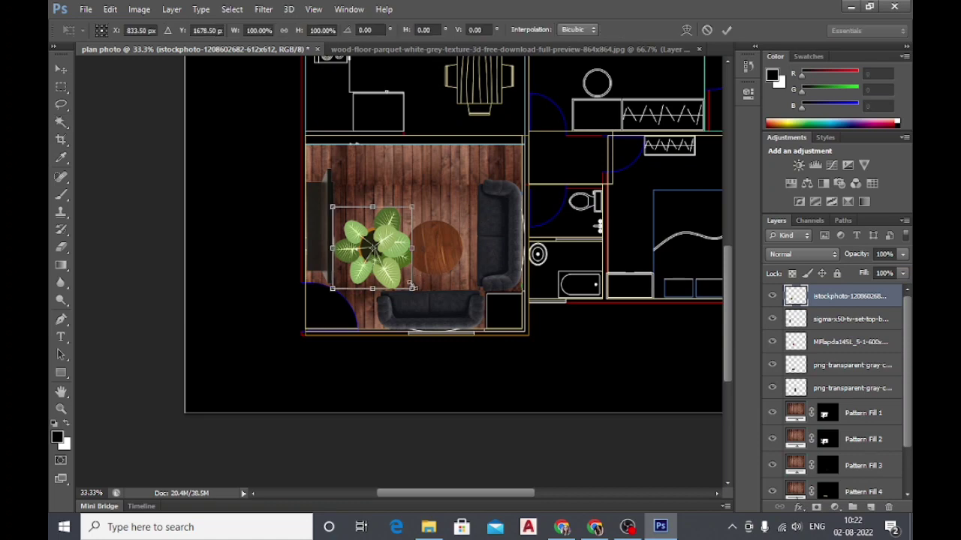
mouse_move(413, 286)
left_mouse_down()
mouse_move(385, 262)
mouse_move(321, 156)
mouse_move(347, 177)
mouse_move(342, 168)
mouse_move(305, 144)
mouse_move(344, 144)
left_mouse_up()
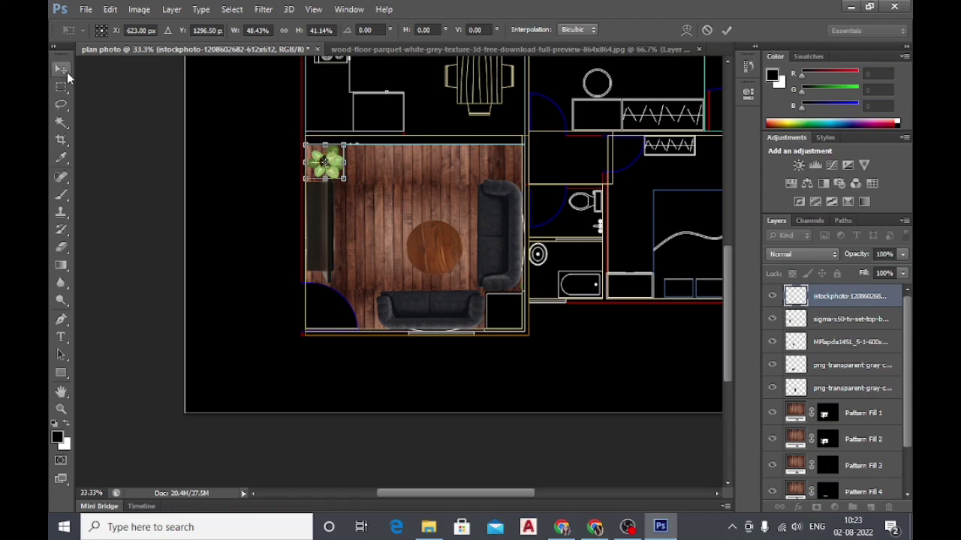
left_click(67, 72)
left_click(443, 211)
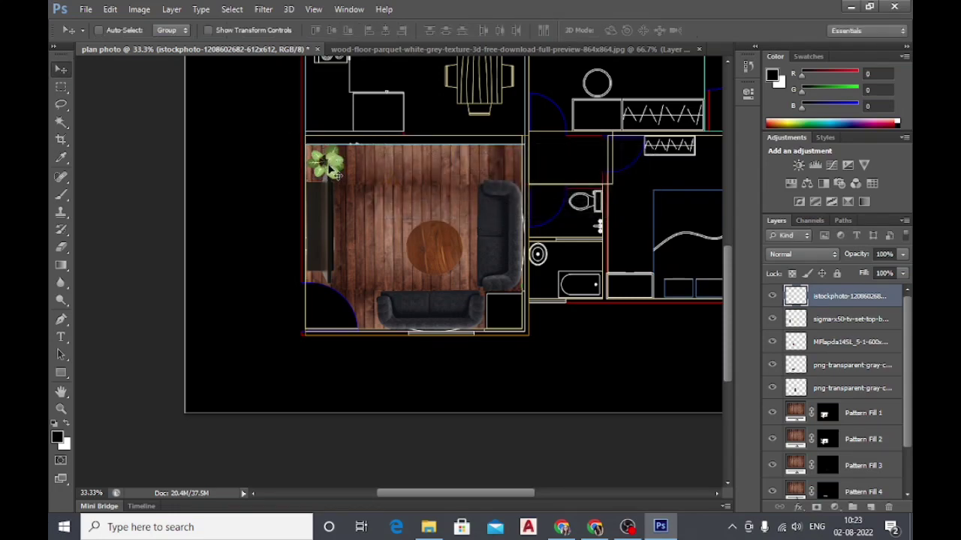
left_click_drag(335, 175, 346, 173)
key("ctrl+plus")
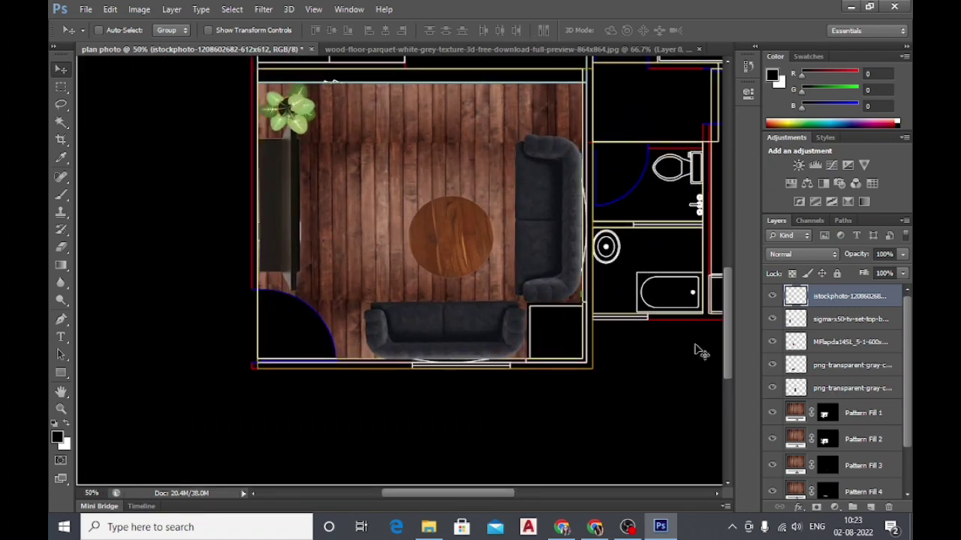
Give the couch layer a Multiply drop shadow with 75% opacity, 20 px distance and 5 px size, angled across the floor.
right_click(548, 218)
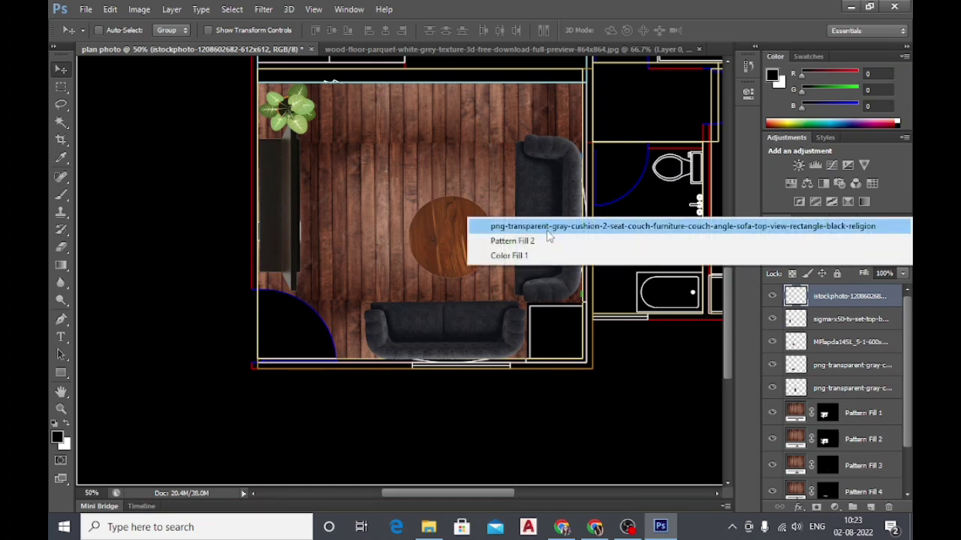
left_click(547, 228)
right_click(831, 396)
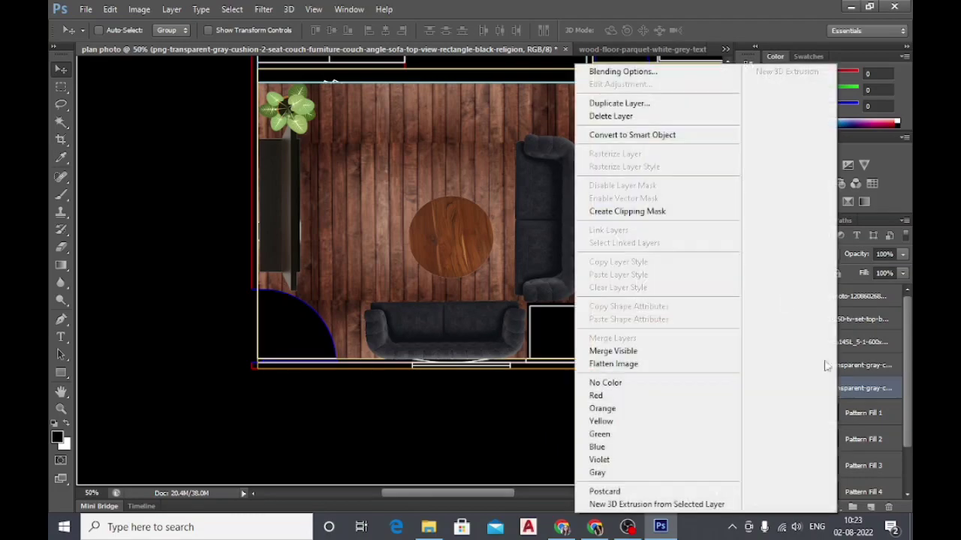
left_click(658, 71)
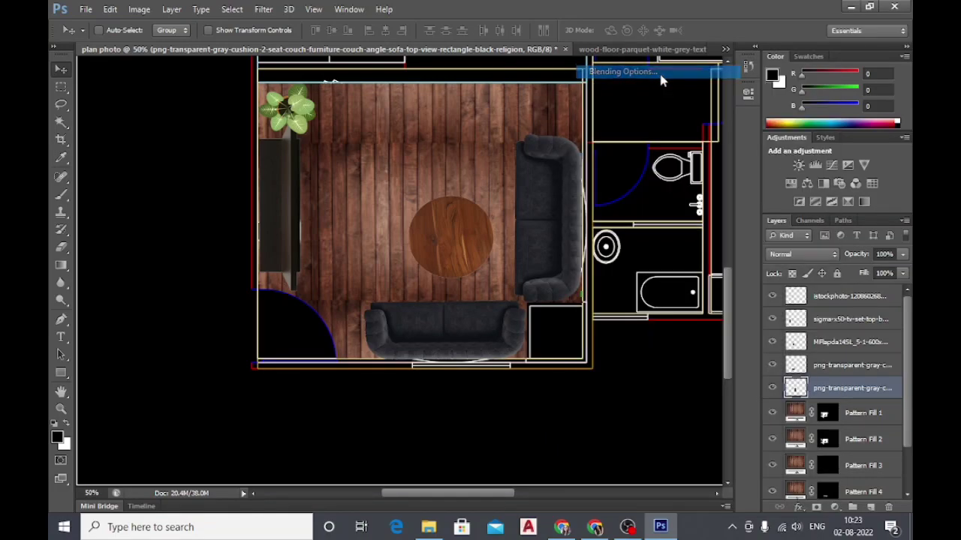
left_click_drag(514, 84, 788, 24)
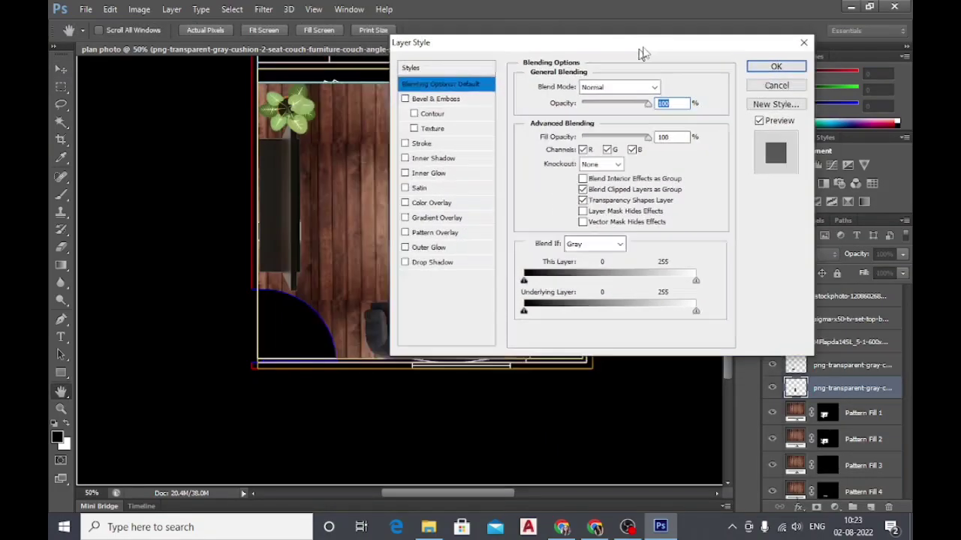
left_click(589, 229)
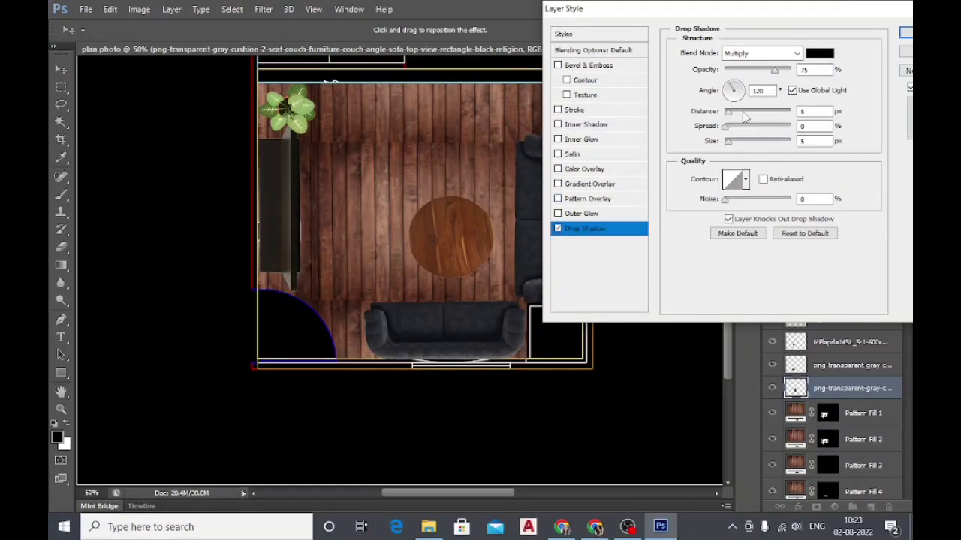
left_click_drag(734, 117, 741, 120)
mouse_move(756, 17)
left_mouse_down()
mouse_move(841, 210)
mouse_move(776, 114)
left_mouse_up()
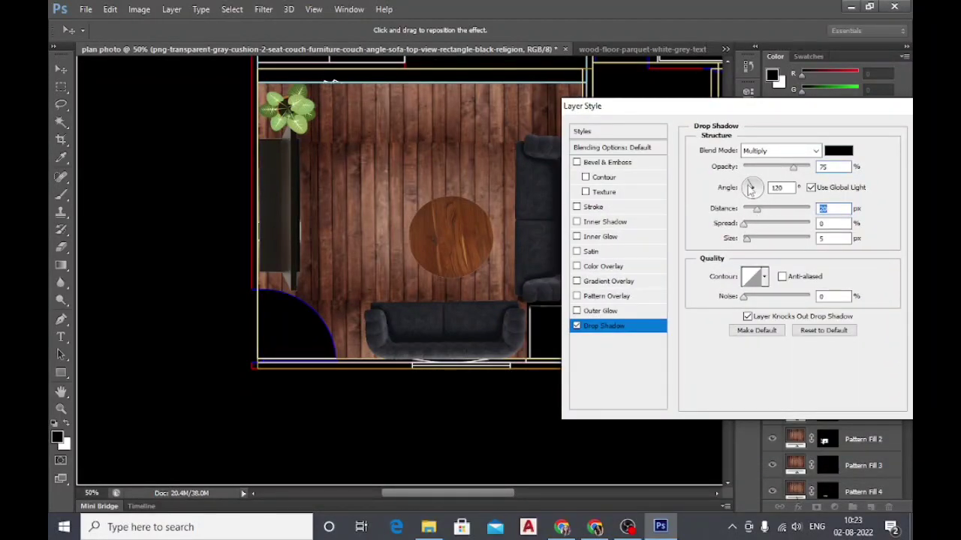
left_click_drag(748, 193, 759, 197)
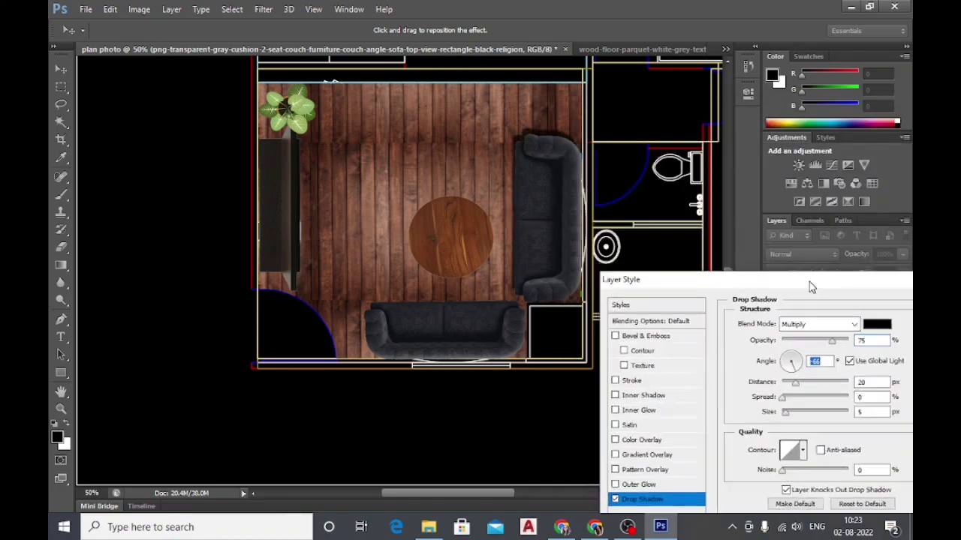
left_click_drag(773, 114, 728, 92)
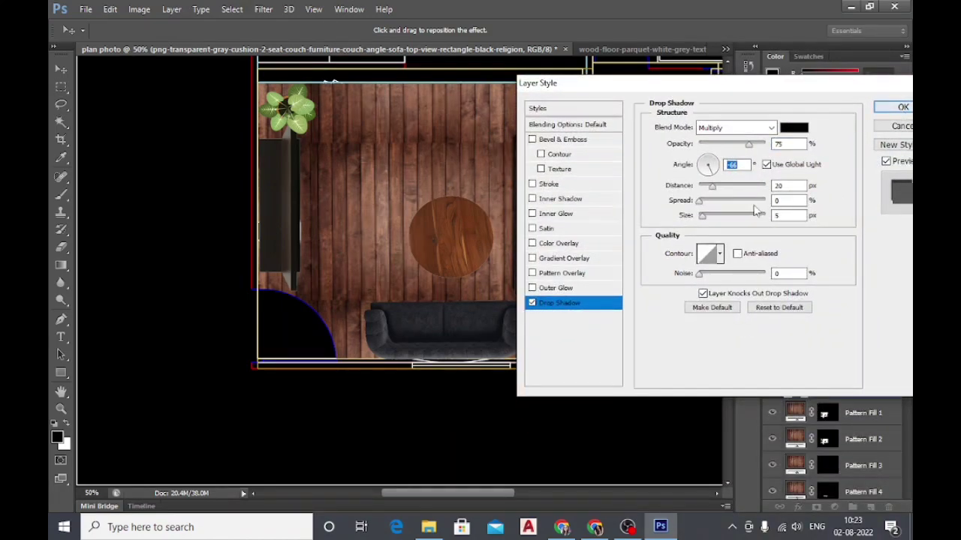
left_click(890, 109)
left_click(840, 365)
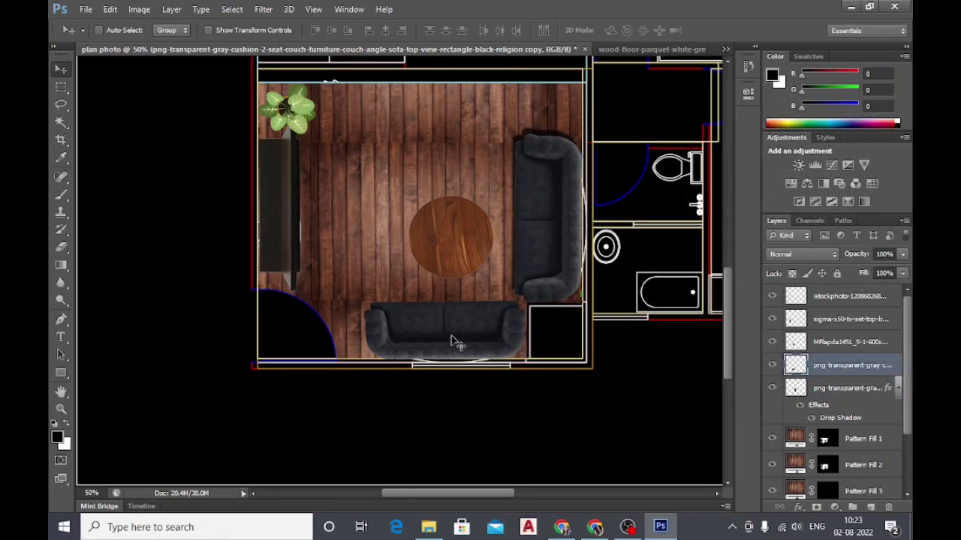
Copy the shadowed couch's layer style and paste it onto the other couch.
right_click(842, 367)
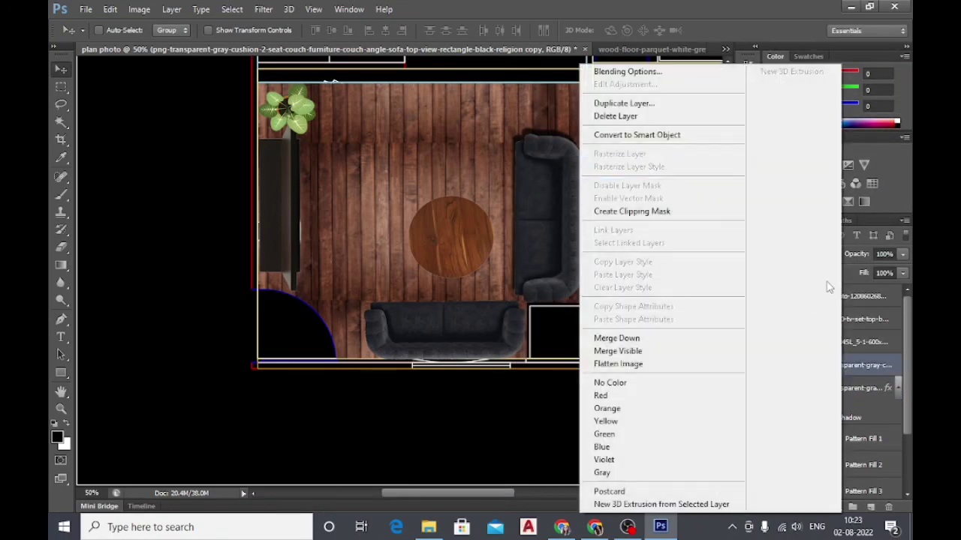
left_click(865, 359)
right_click(844, 392)
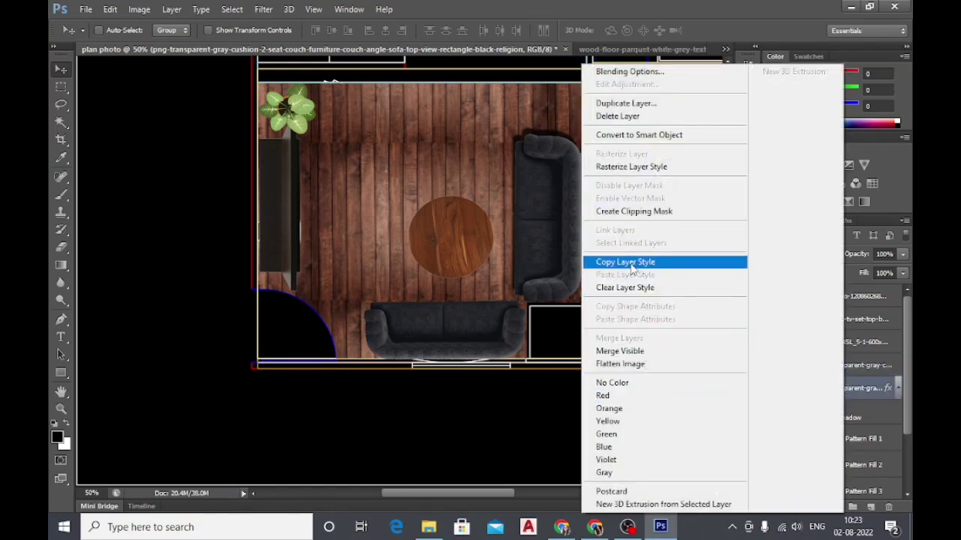
left_click(631, 262)
right_click(842, 367)
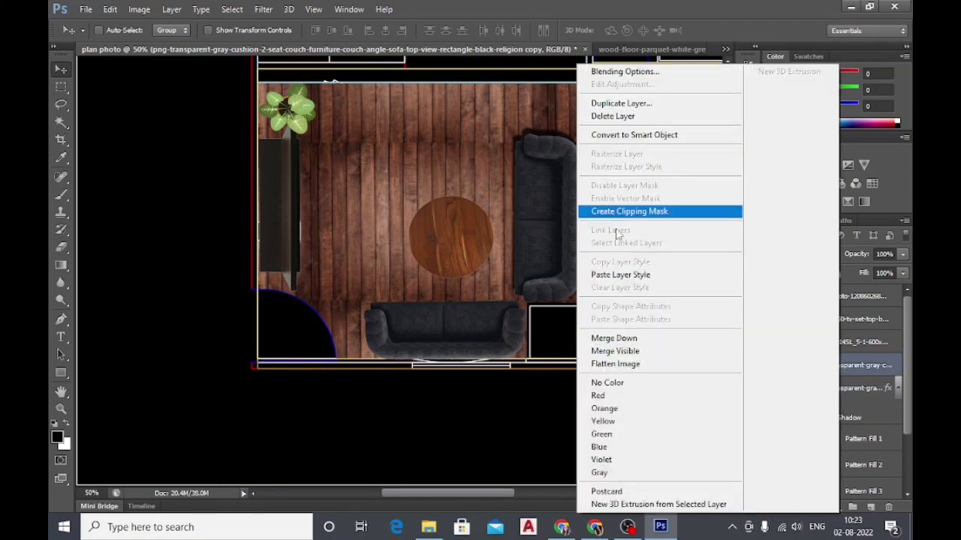
left_click(632, 277)
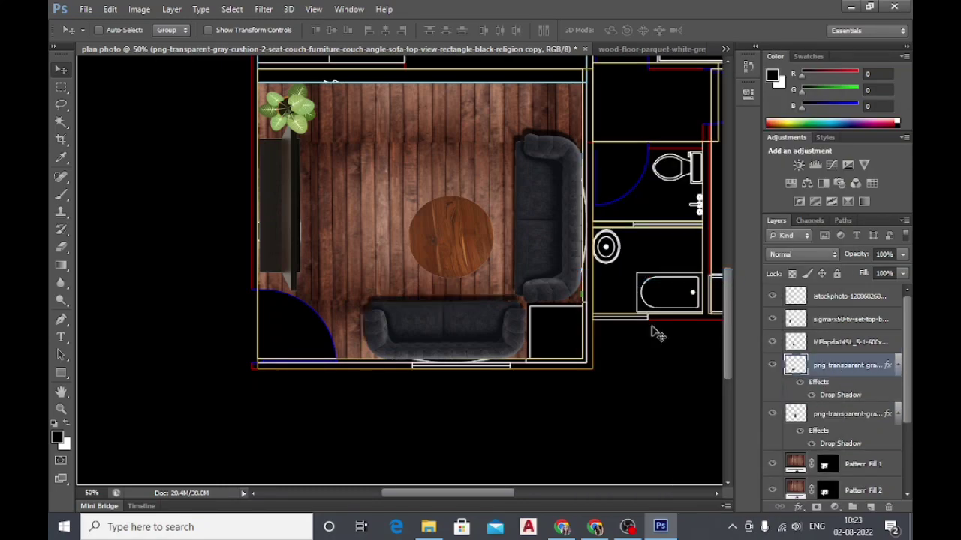
Toggle the TV shelf and coffee table layers' visibility to identify them.
right_click(841, 376)
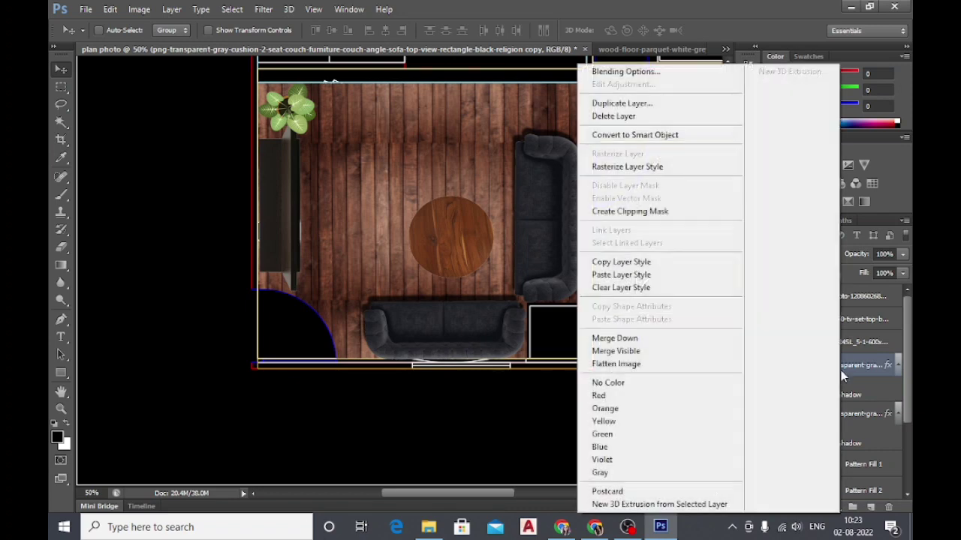
left_click(671, 262)
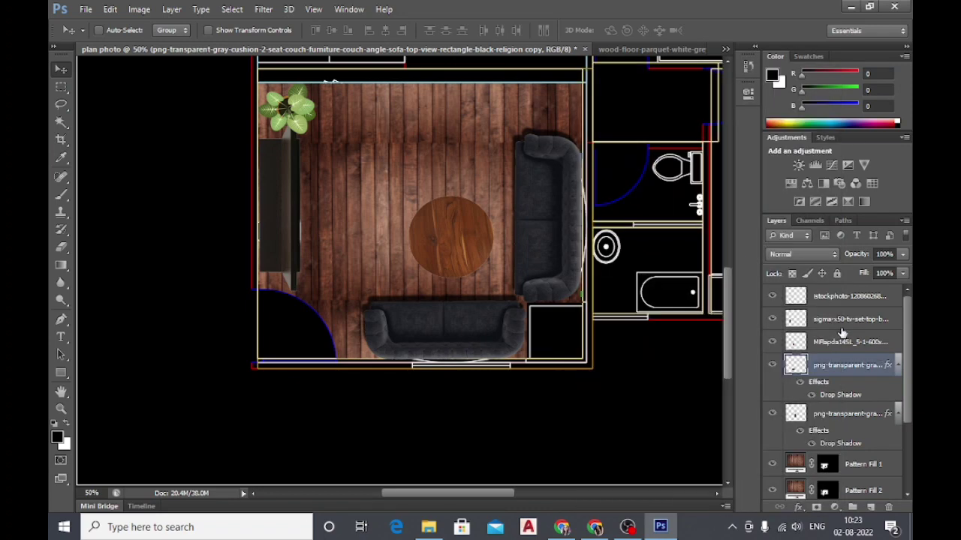
left_click(835, 320)
left_click(772, 318)
left_click(773, 319)
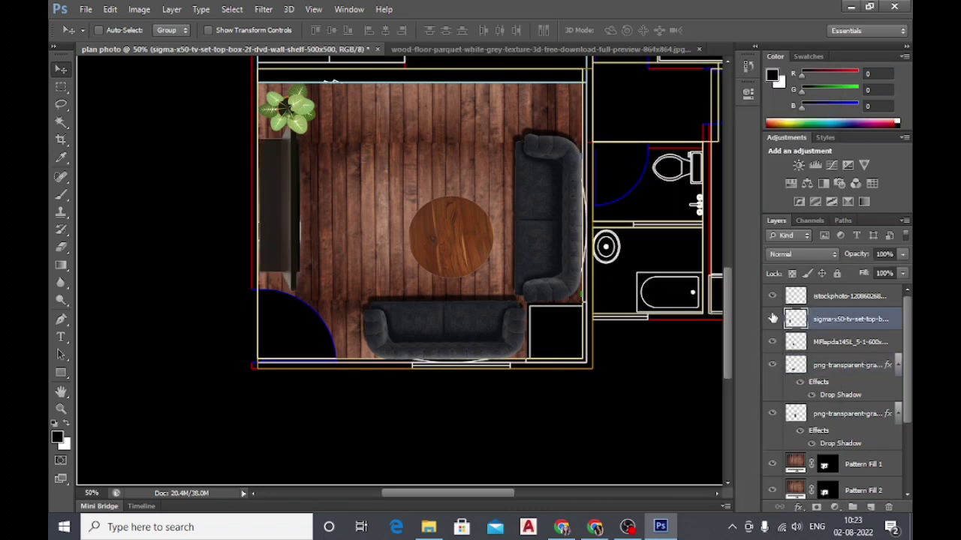
left_click(837, 343)
left_click(772, 342)
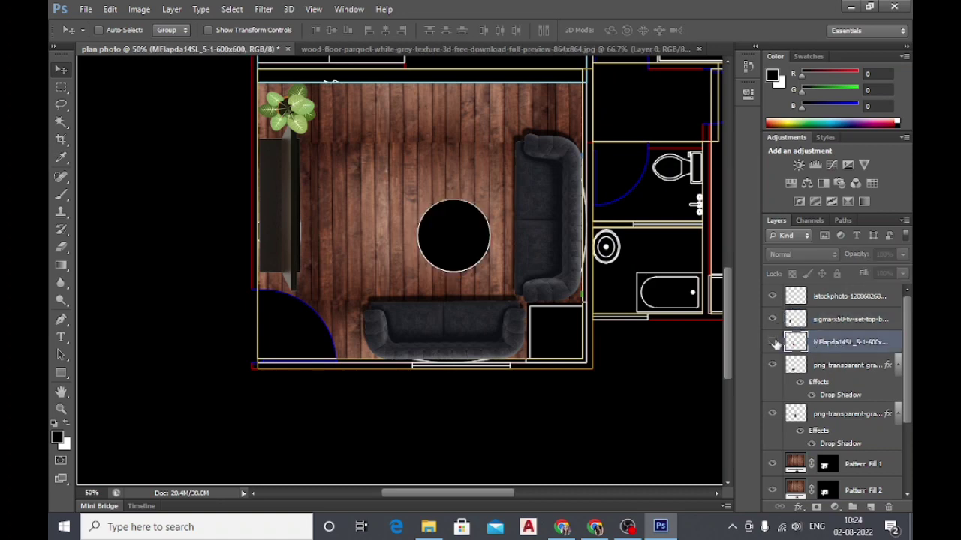
left_click(772, 342)
Paste the drop shadow onto the coffee table, TV shelf and top furniture layer.
right_click(847, 345)
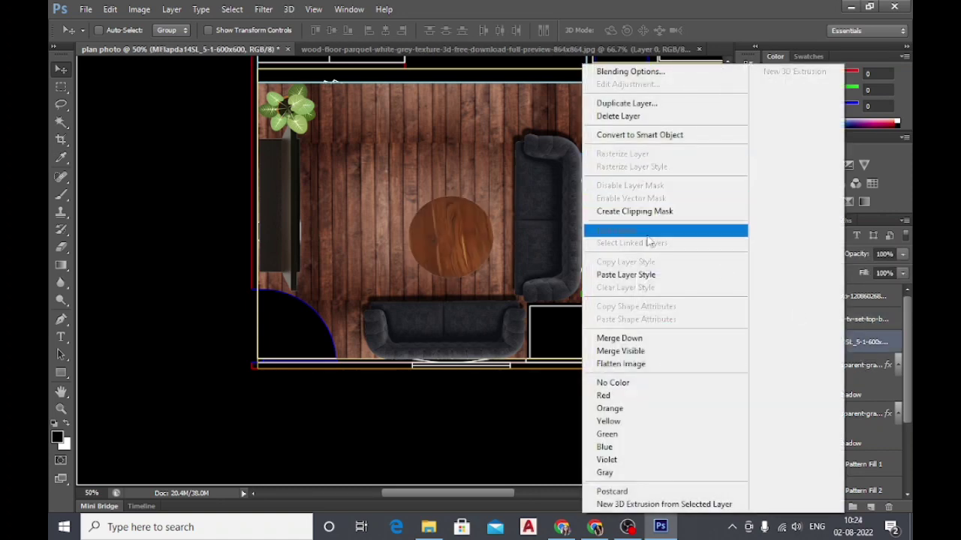
left_click(644, 275)
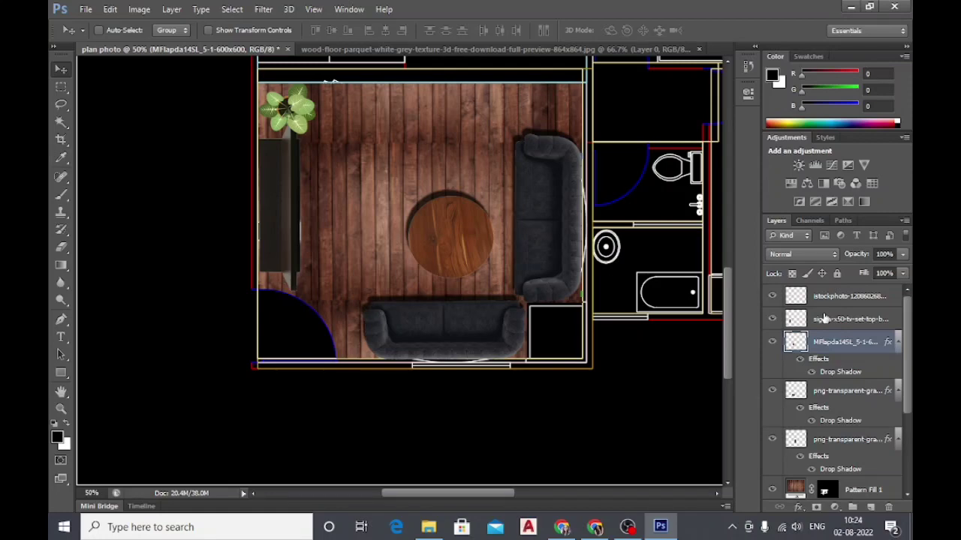
left_click(848, 319)
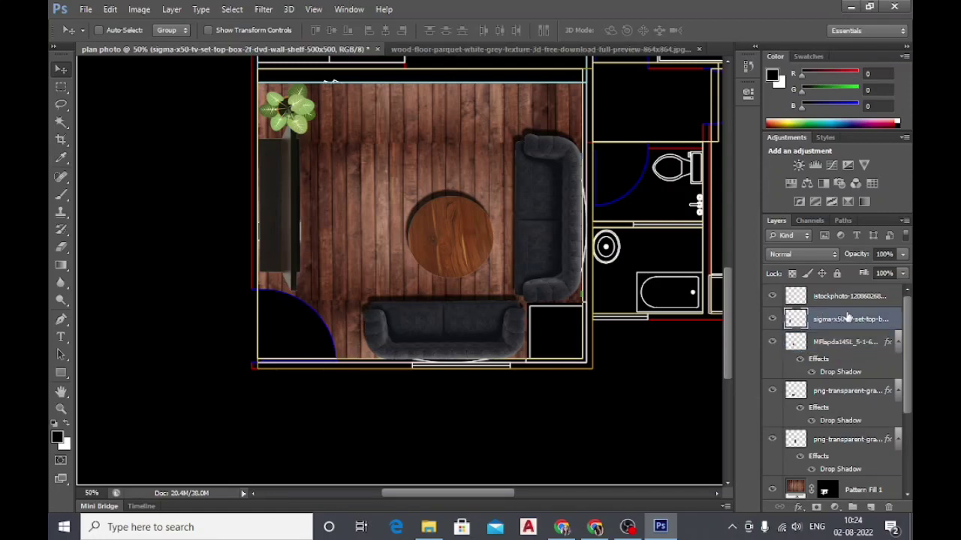
right_click(846, 322)
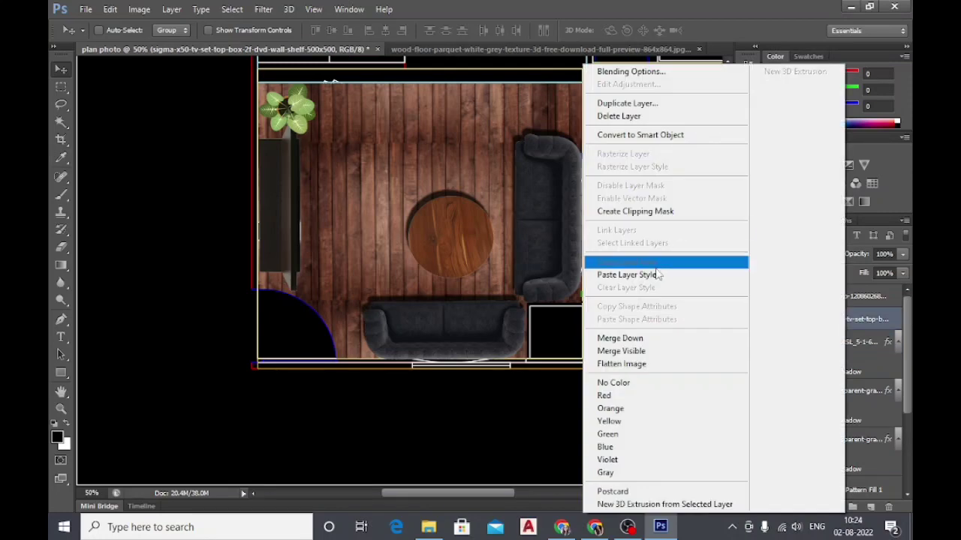
left_click(661, 289)
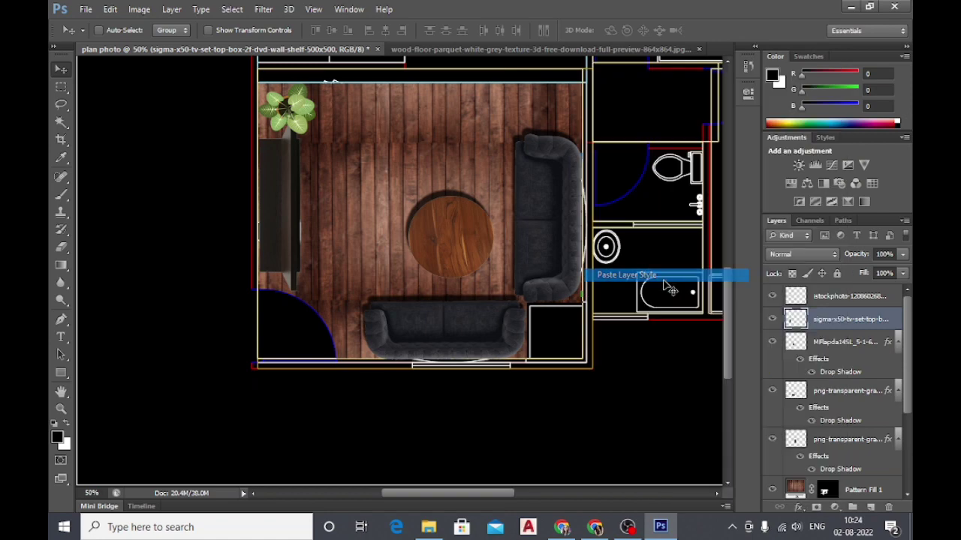
right_click(850, 299)
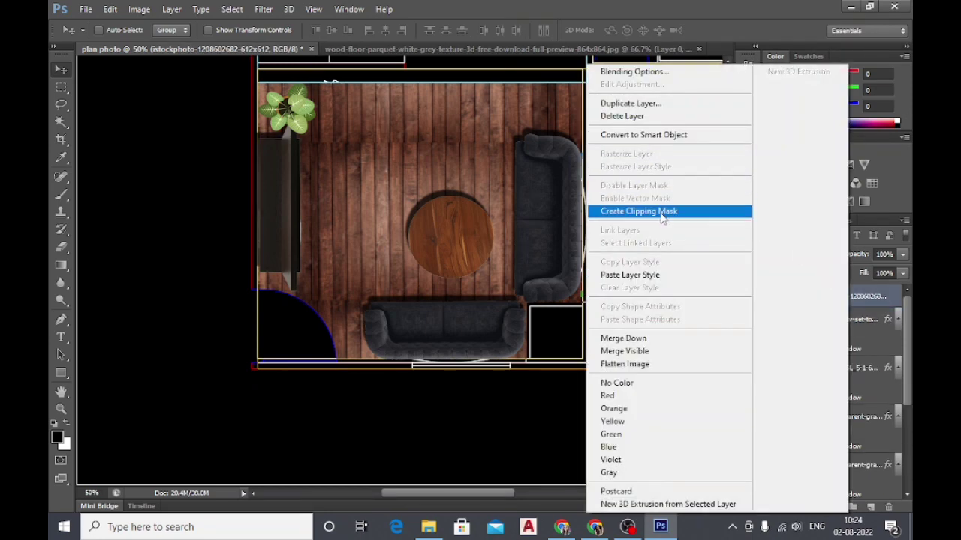
left_click(653, 275)
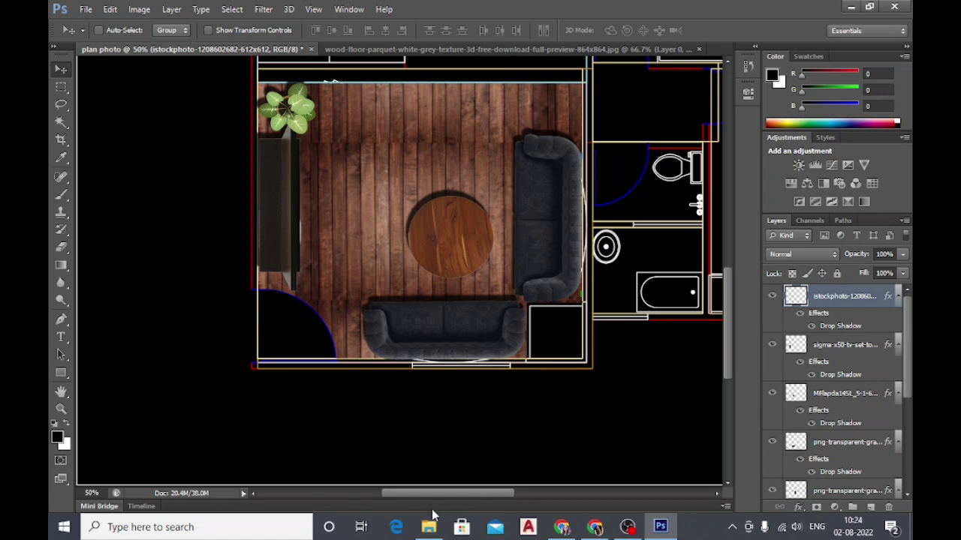
Drag the texture photo from File Explorer onto the plan and shrink it down.
left_click(429, 527)
mouse_move(289, 99)
left_mouse_down()
mouse_move(593, 456)
mouse_move(524, 359)
mouse_move(530, 350)
left_mouse_up()
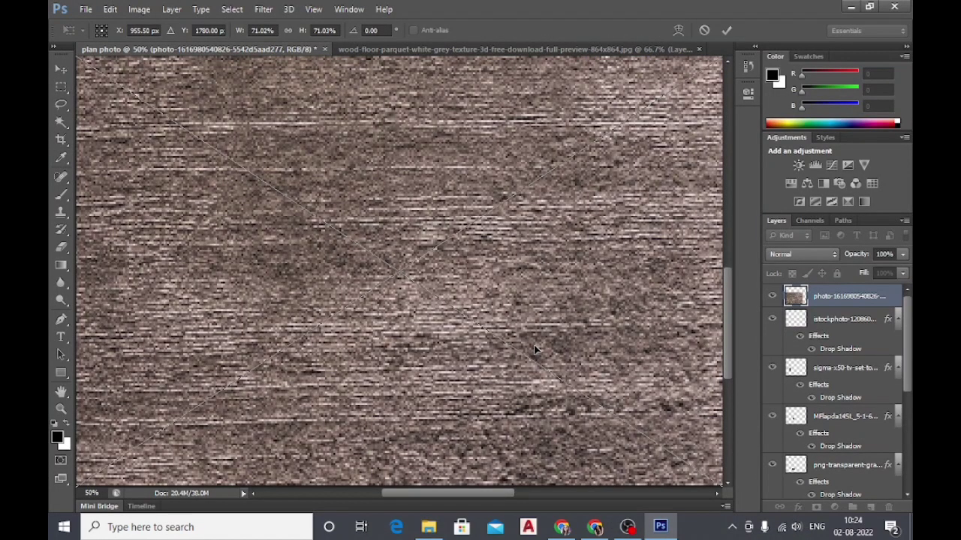
key("ctrl+minus")
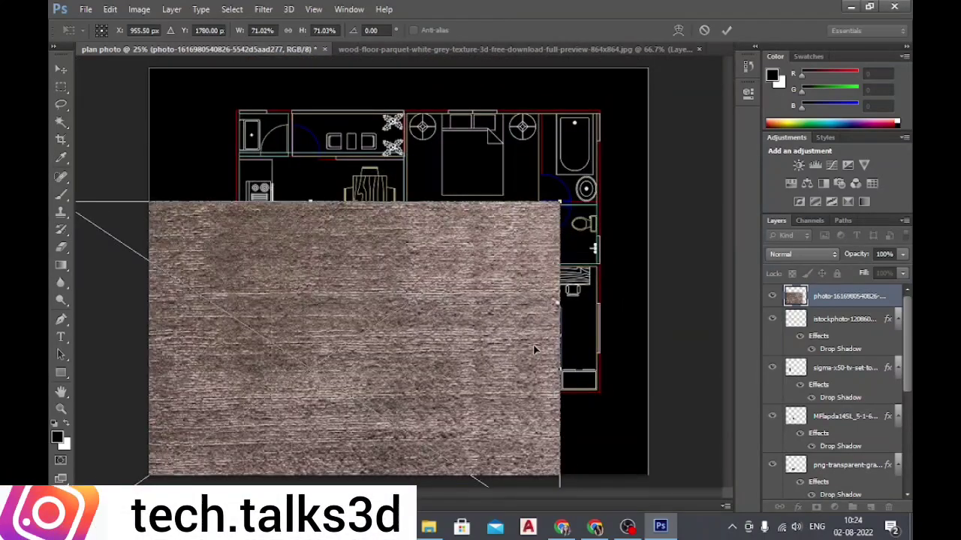
left_click_drag(559, 202, 250, 338)
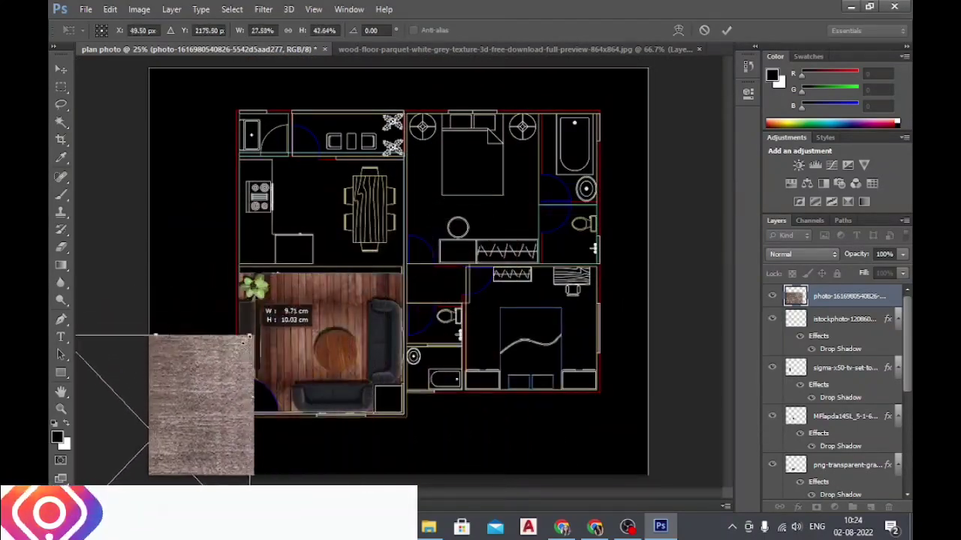
left_click_drag(195, 420, 412, 278)
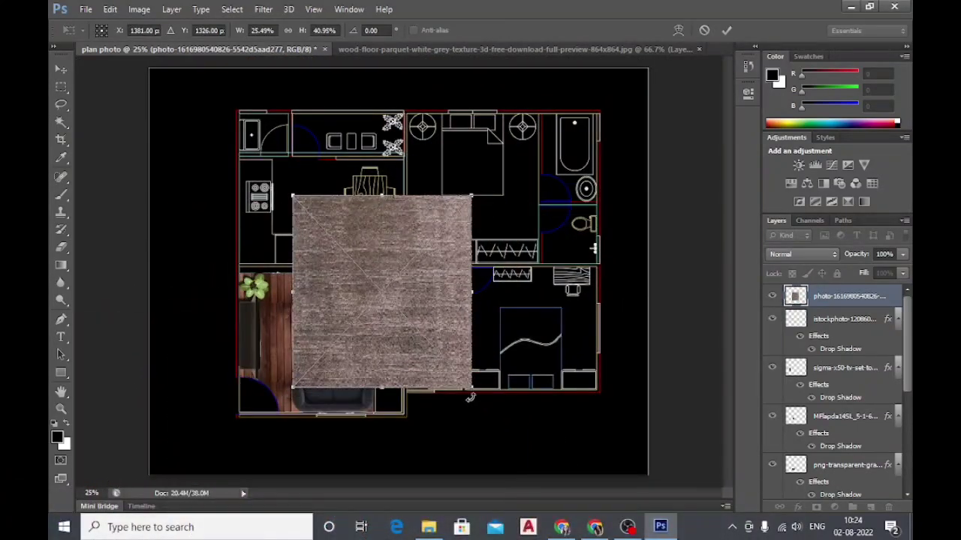
mouse_move(470, 397)
left_mouse_down()
mouse_move(369, 266)
mouse_move(336, 246)
mouse_move(384, 406)
left_mouse_up()
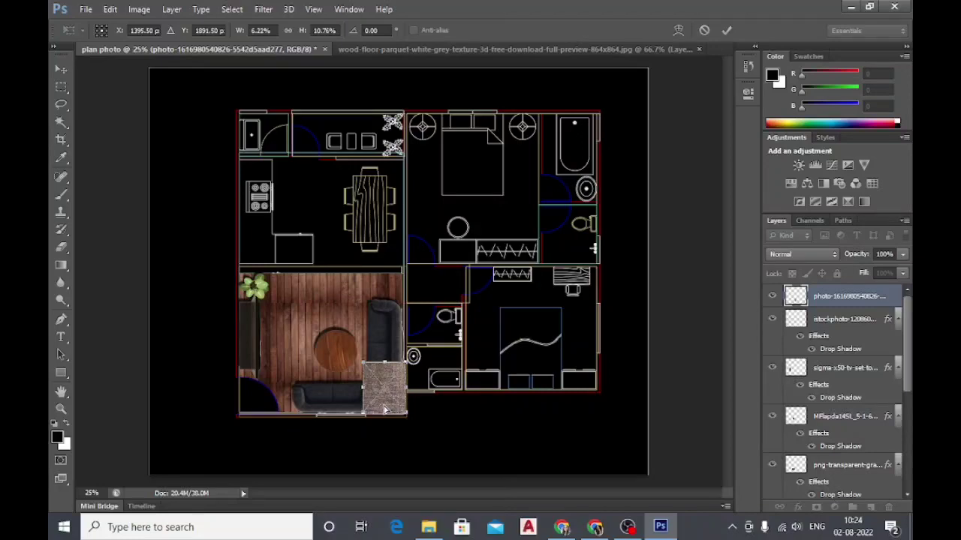
scroll(384, 409, "up", 1)
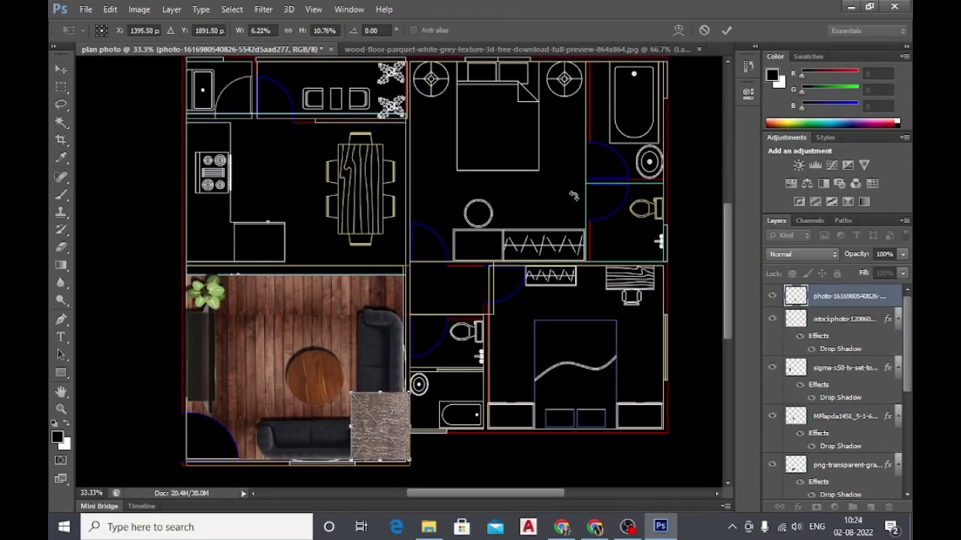
left_click_drag(729, 256, 733, 279)
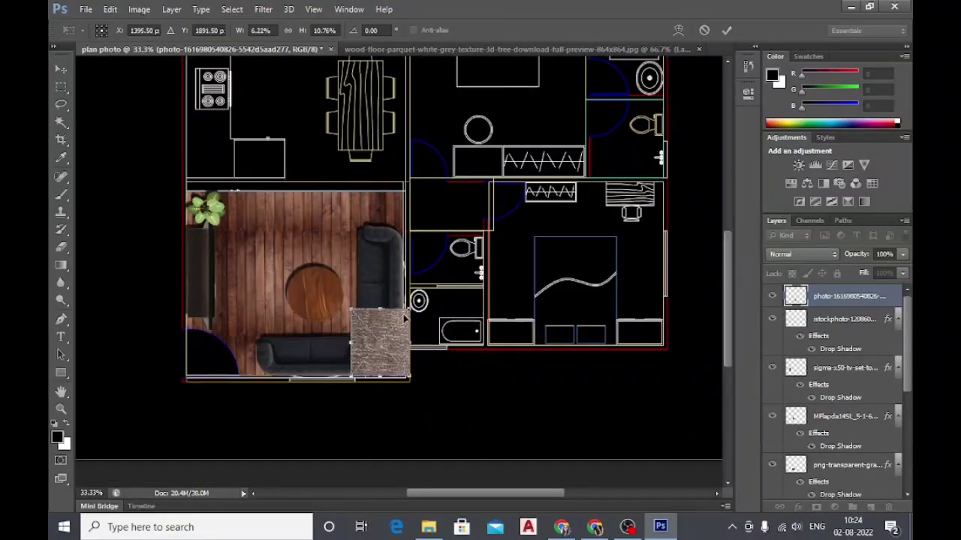
Fit the texture into the lower-right room corner, place it and paste the furniture drop shadow.
mouse_move(411, 308)
left_mouse_down()
mouse_move(396, 342)
mouse_move(405, 354)
mouse_move(366, 358)
mouse_move(385, 378)
left_mouse_up()
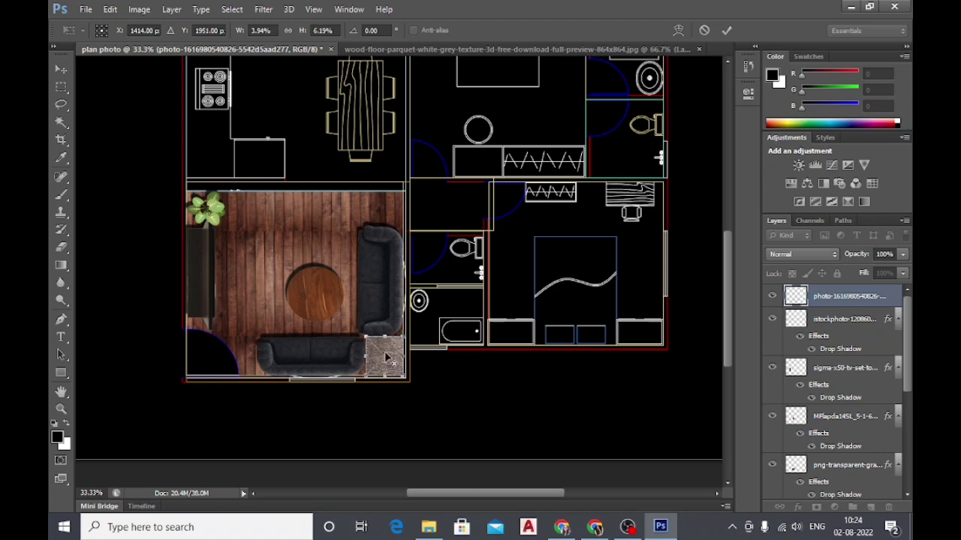
left_click_drag(385, 339, 384, 341)
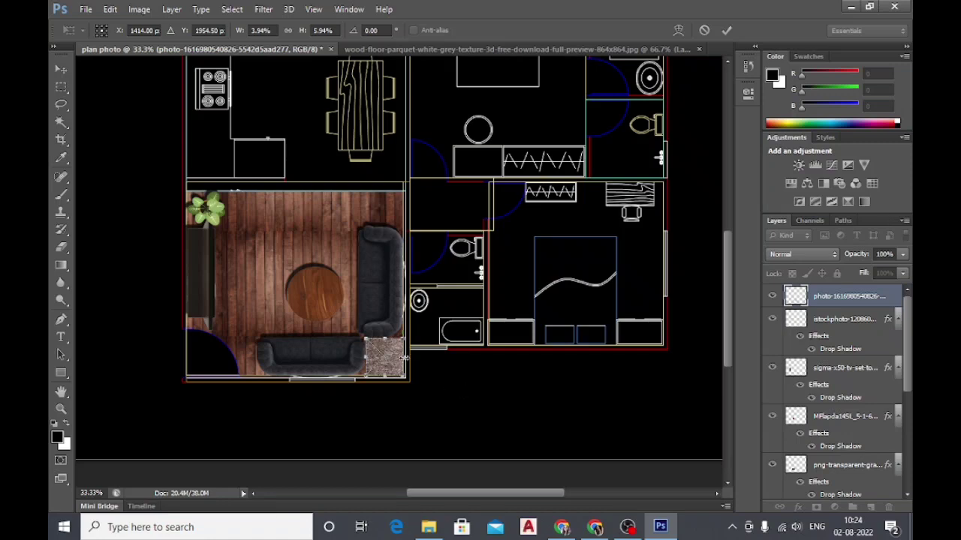
left_click(61, 69)
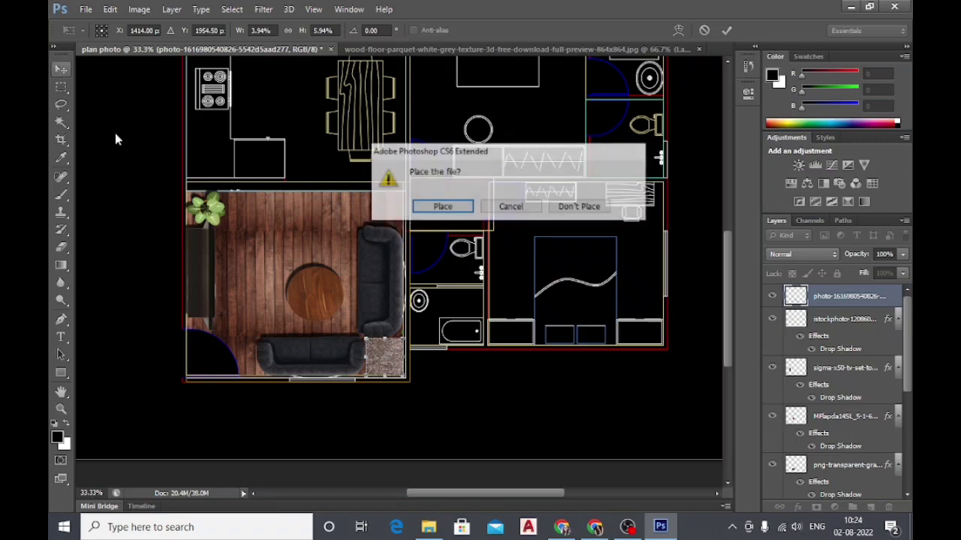
left_click(437, 206)
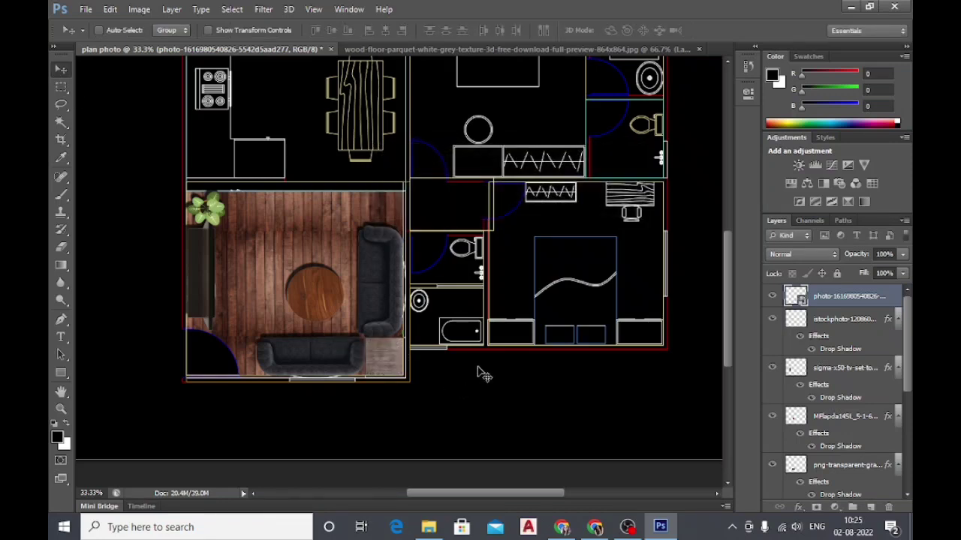
right_click(844, 302)
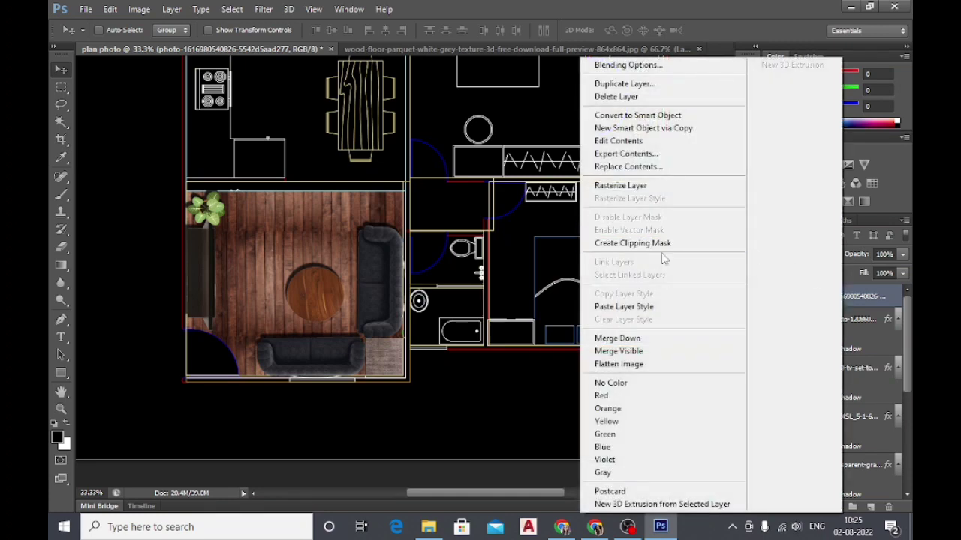
left_click(656, 311)
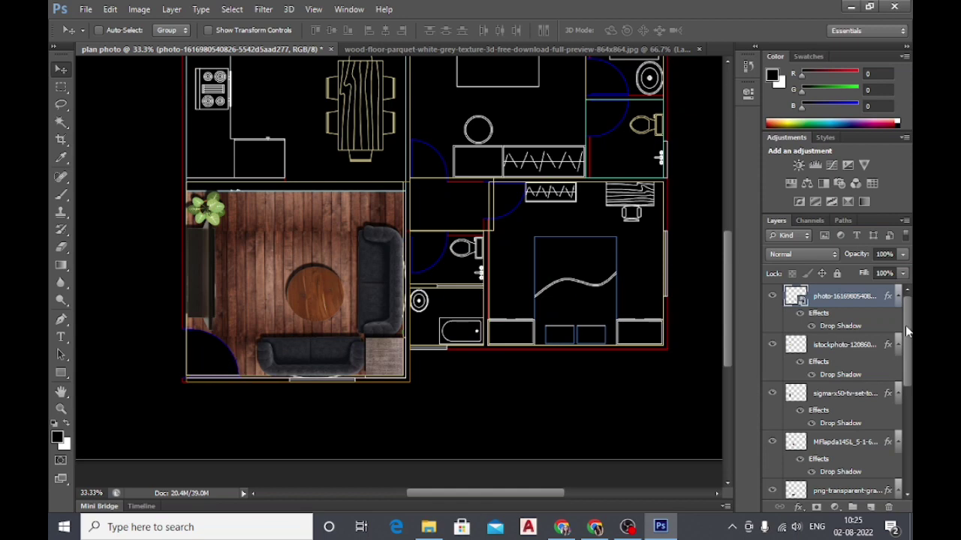
Magic Wand-select the door-swing corner on the Main layer.
scroll(886, 375, "down", 5)
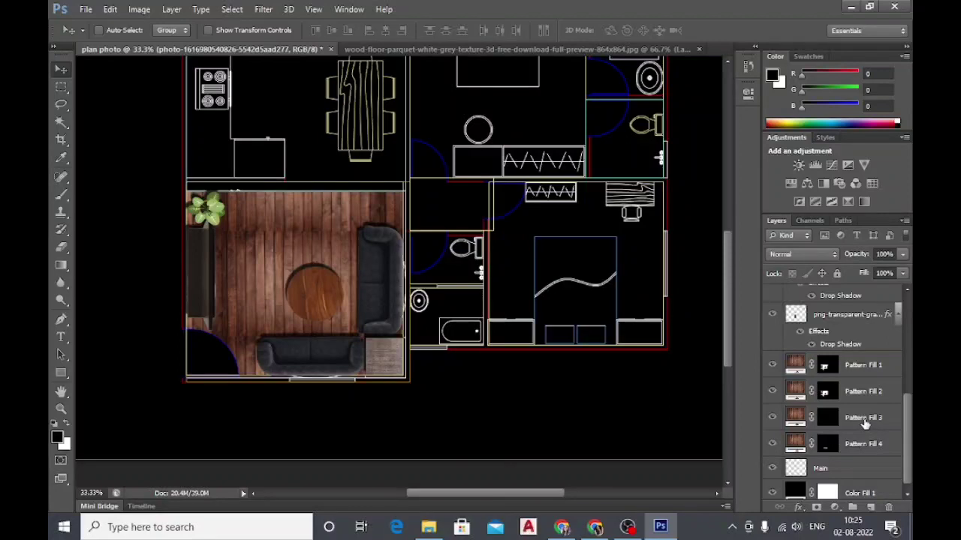
scroll(865, 424, "down", 1)
left_click(790, 464)
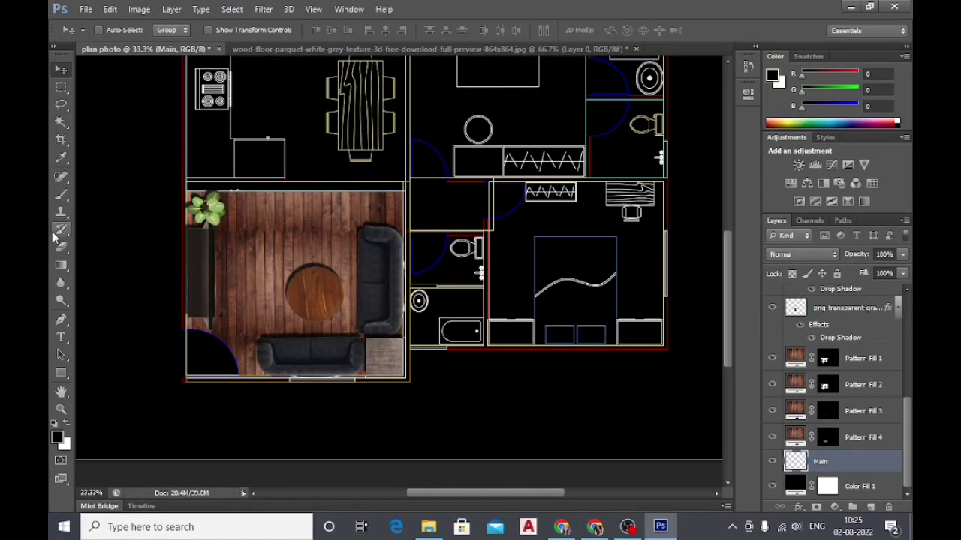
left_click(62, 122)
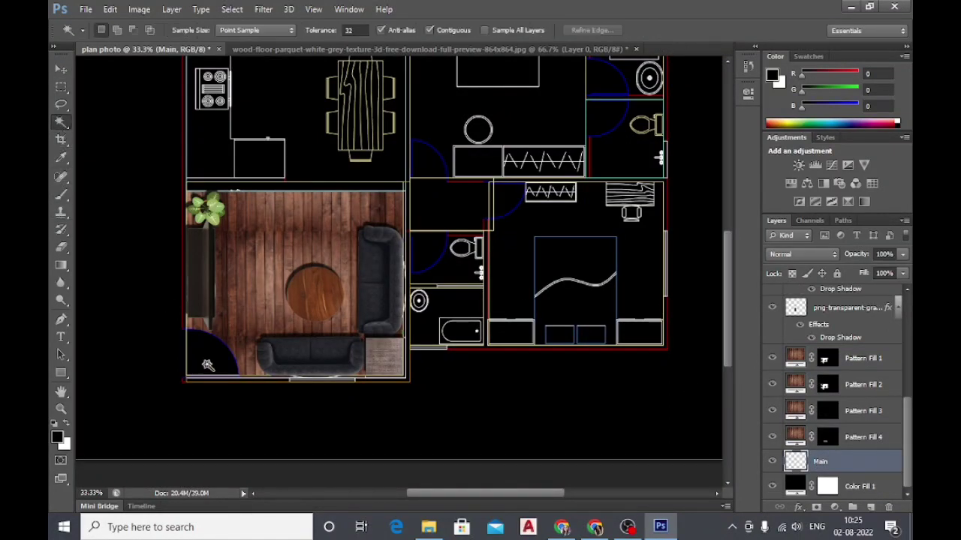
left_click(208, 359)
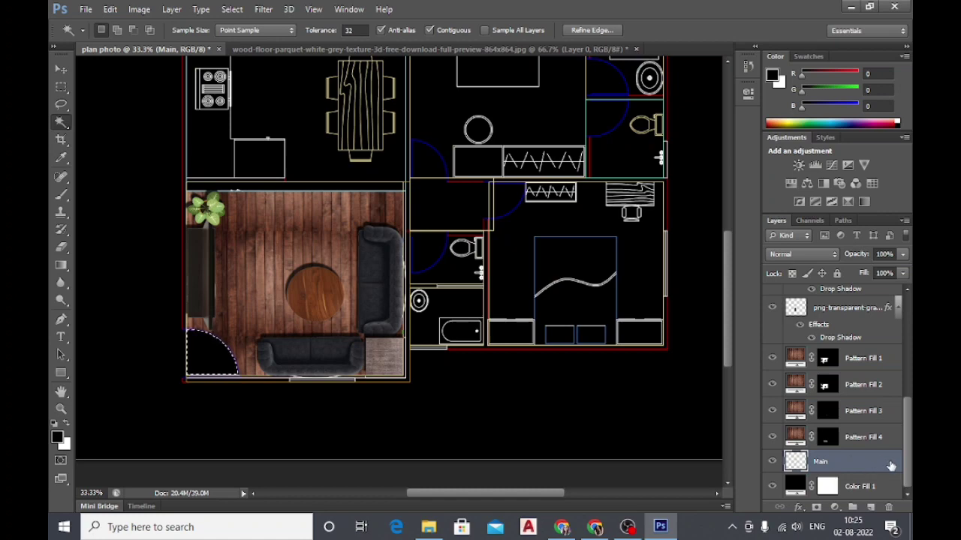
right_click(842, 469)
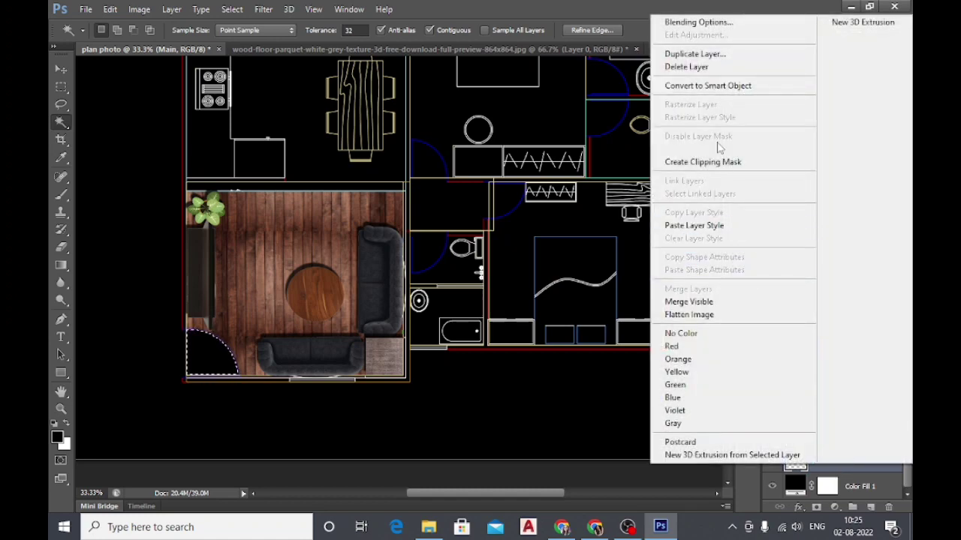
key("Escape")
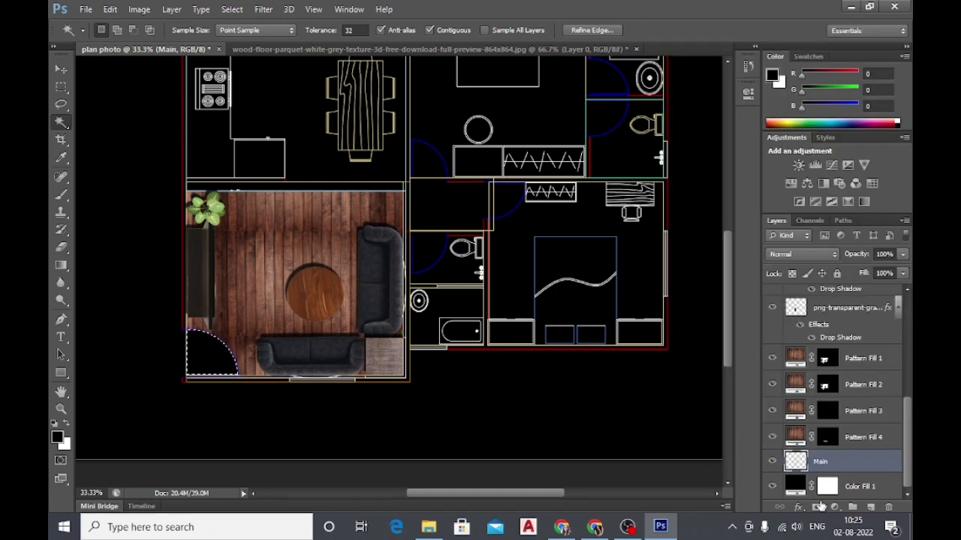
Fill the selection with the wood floor pattern at 35% scale as Pattern Fill 5.
left_click(837, 508)
left_click(563, 239)
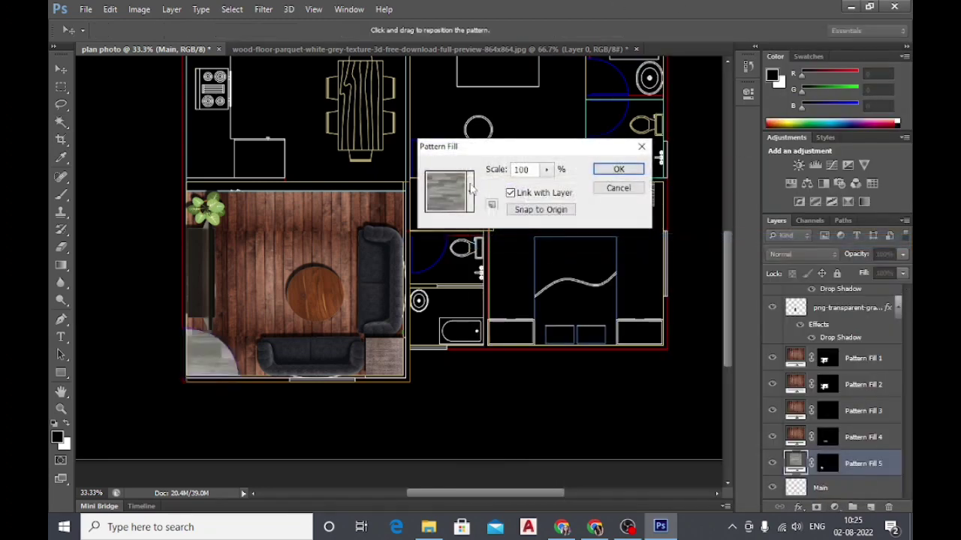
left_click(470, 195)
left_click(382, 254)
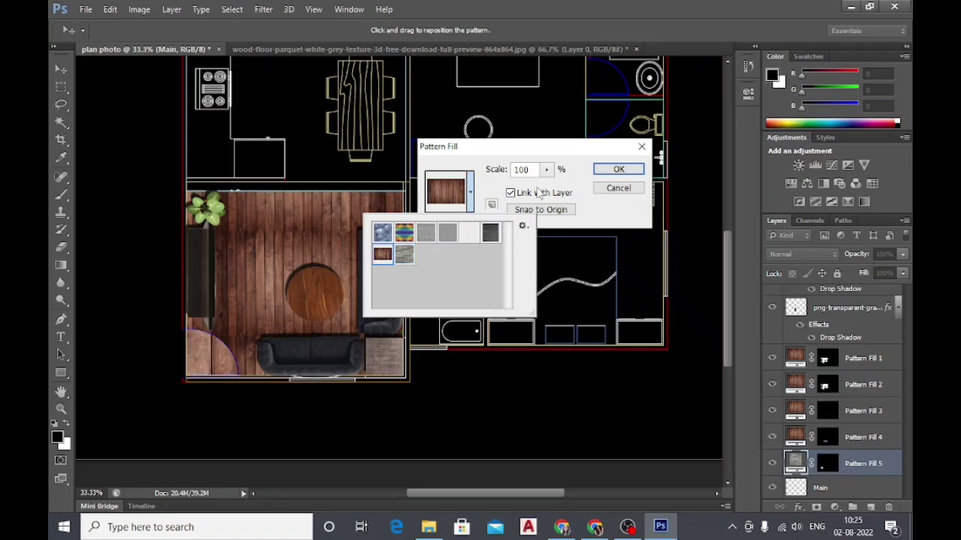
double_click(519, 171)
type("3")
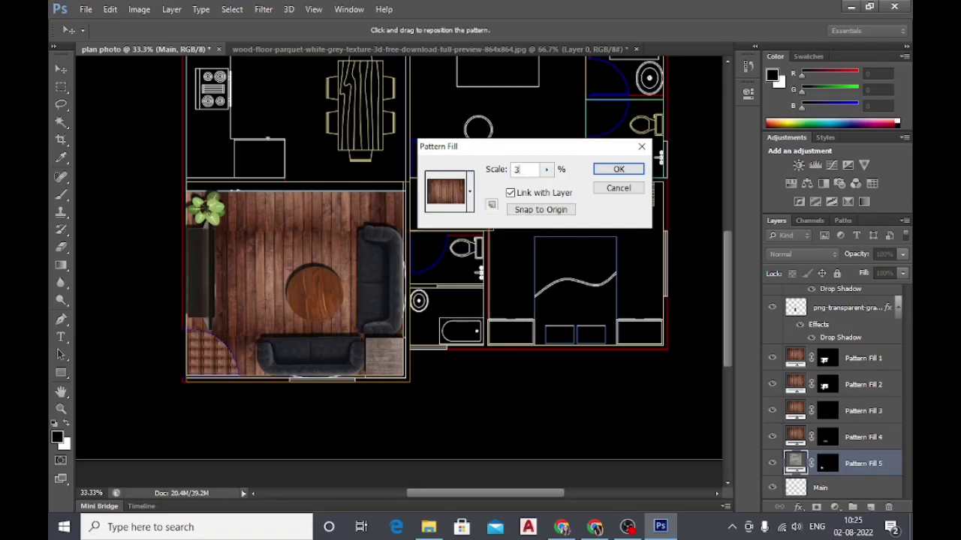
type("5")
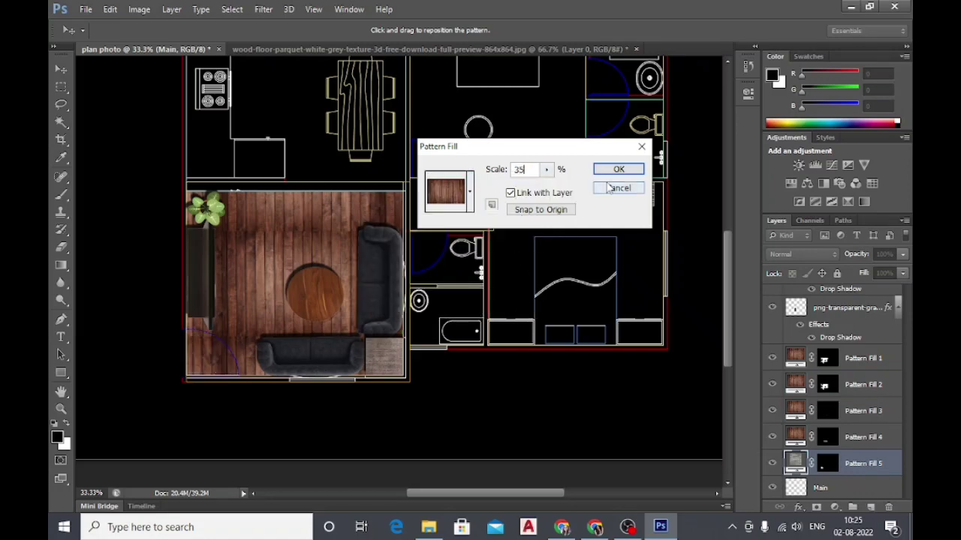
left_click(619, 169)
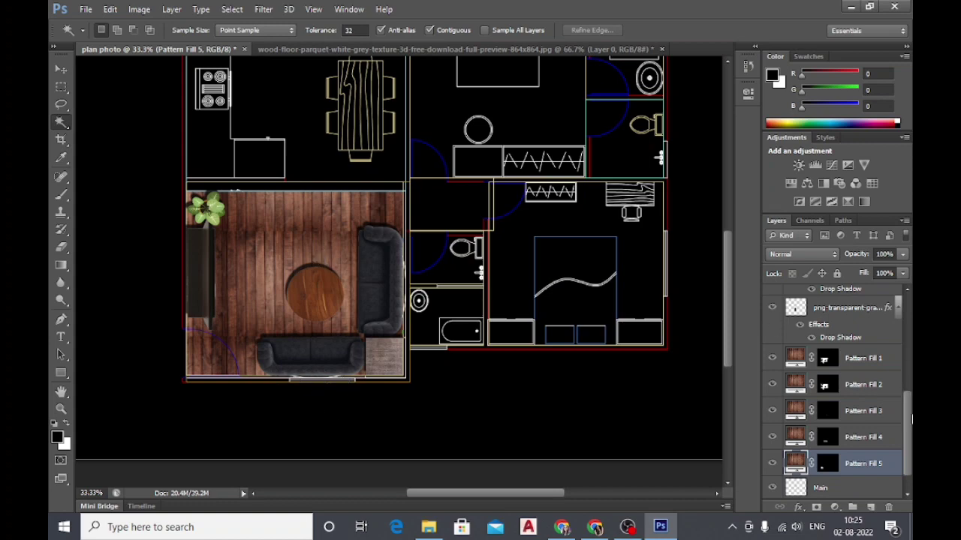
left_click_drag(908, 420, 908, 322)
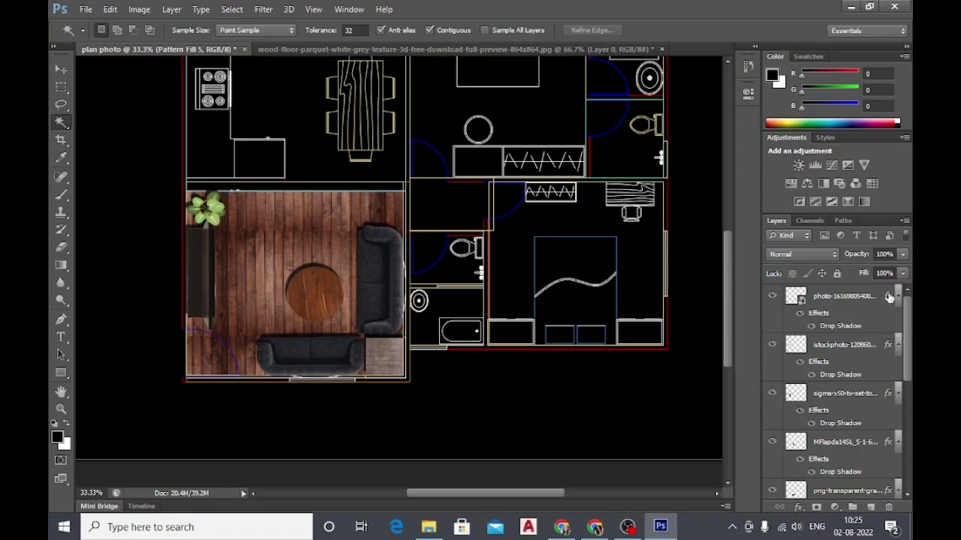
Add a new empty Layer 1 at the top of the layer stack.
left_click(846, 294)
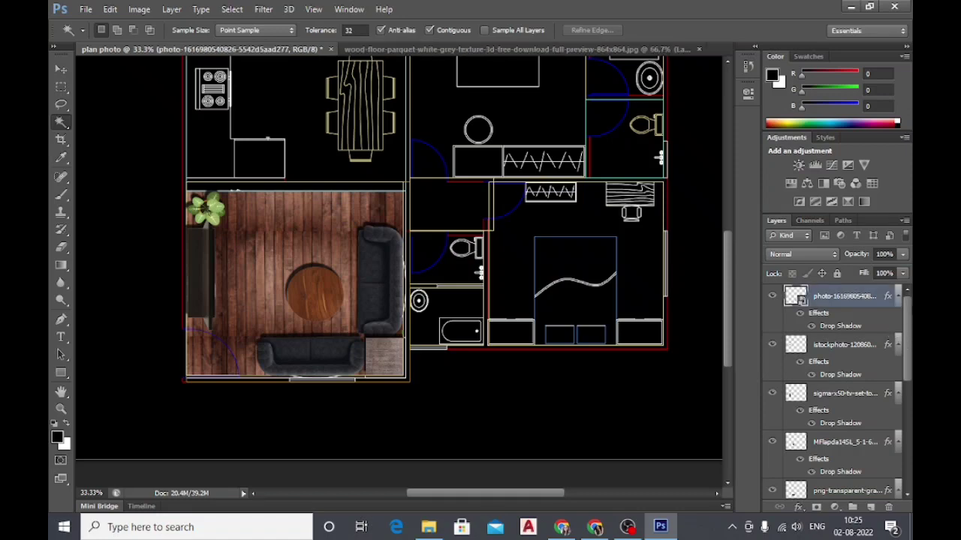
left_click(871, 508)
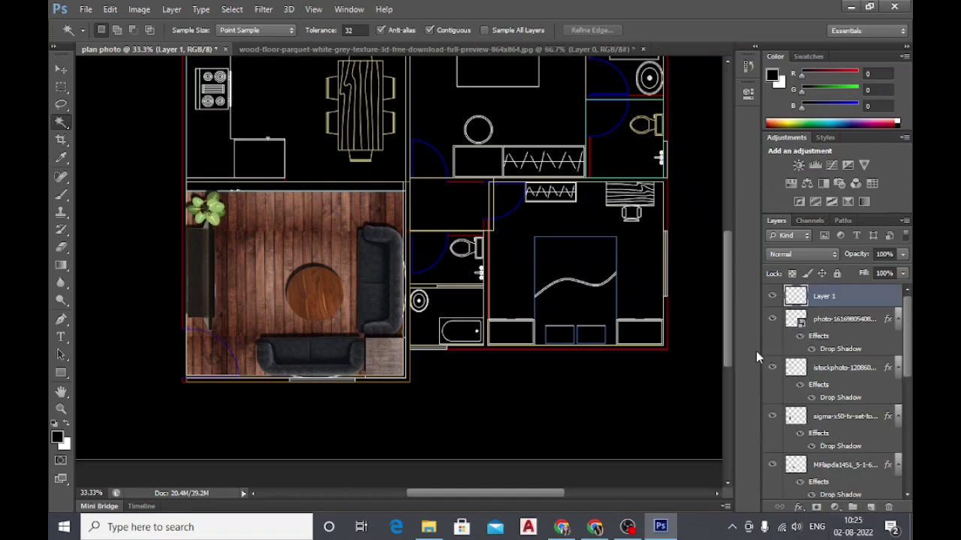
left_click(63, 105)
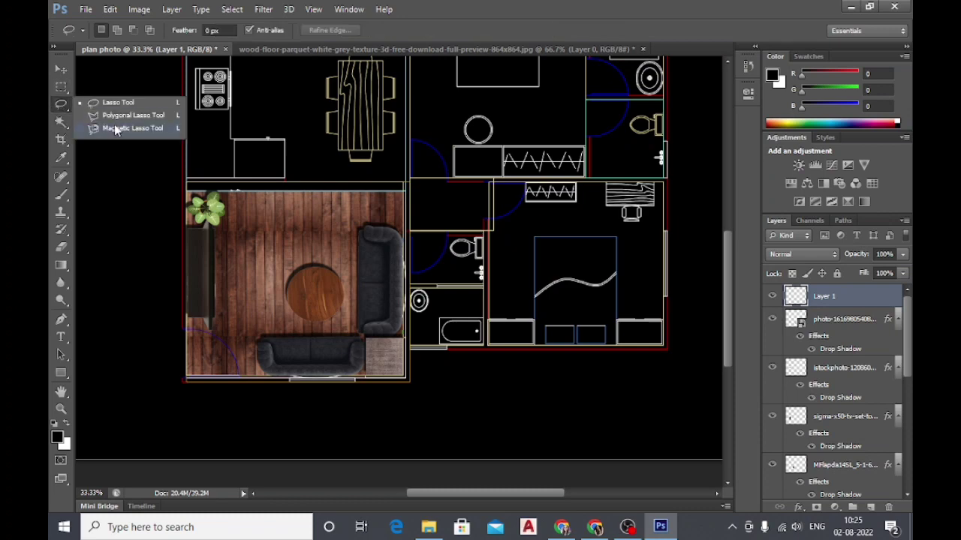
left_click(120, 115)
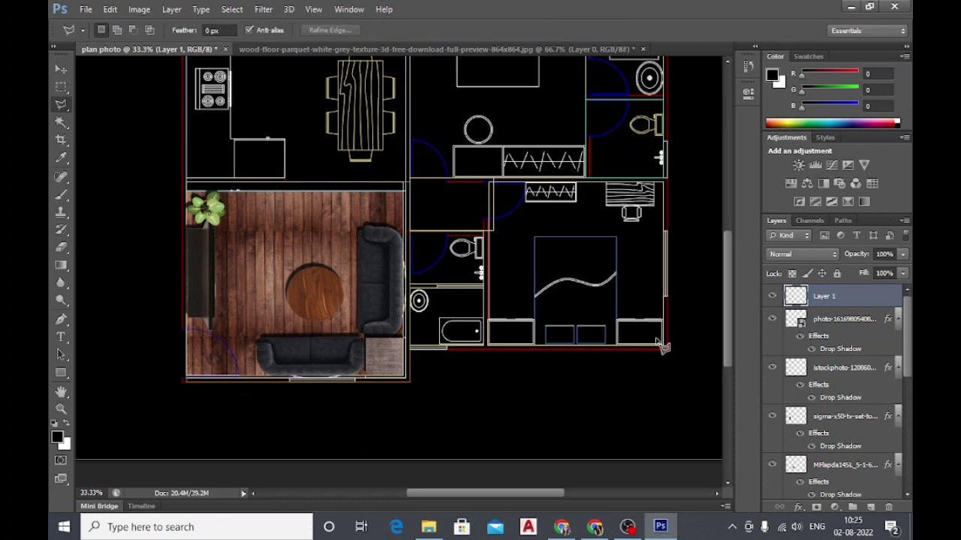
Set the Polygonal Lasso feather to 2 px while trying out beam outline corners.
left_click(364, 421)
left_click(204, 312)
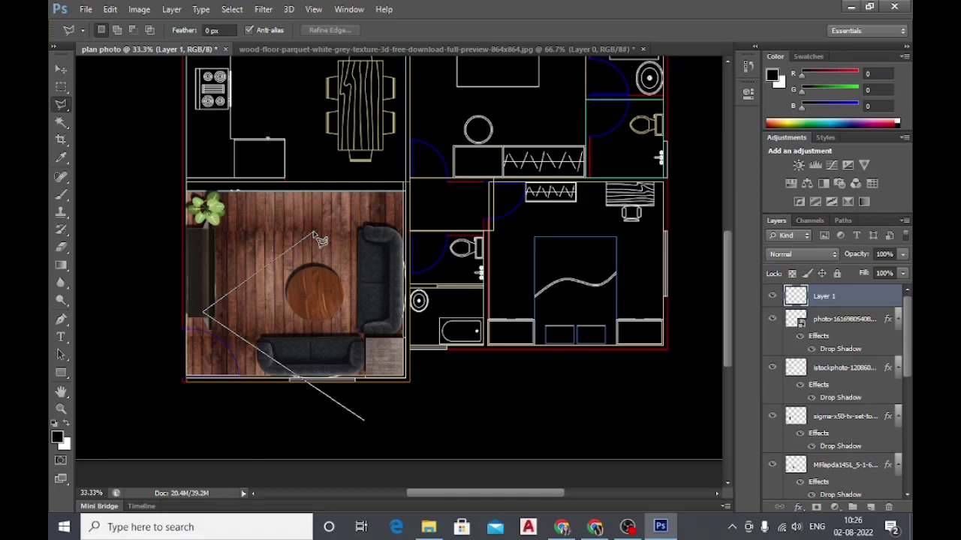
key("Escape")
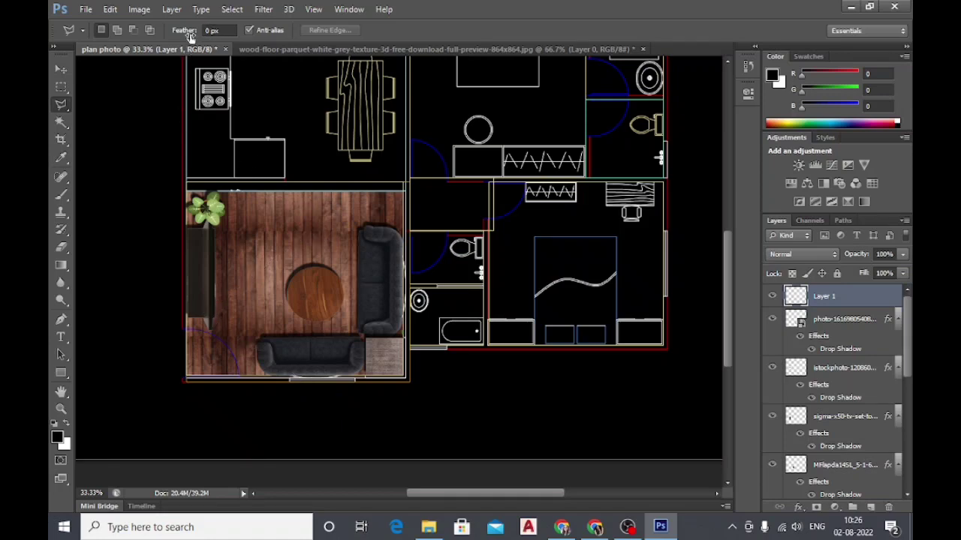
left_click(217, 29)
type("2")
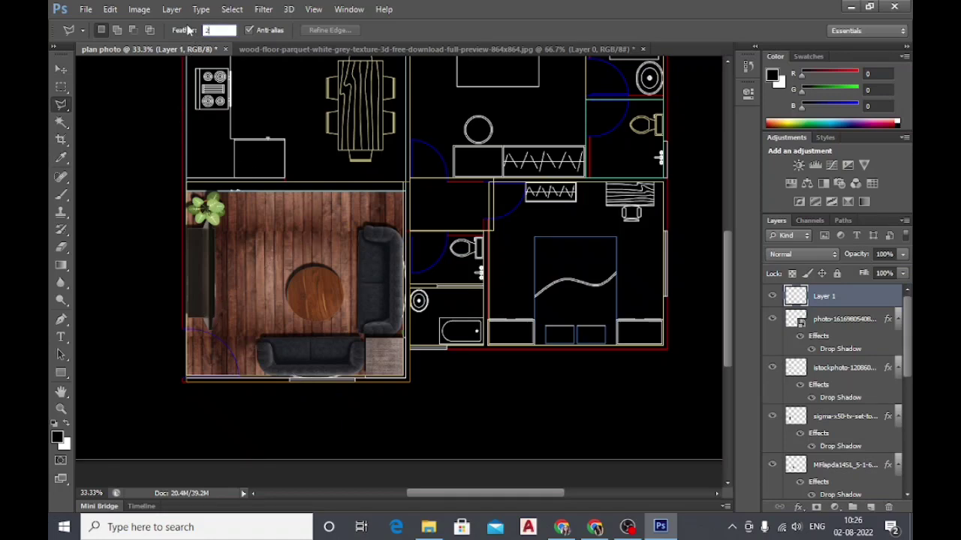
left_click(318, 409)
left_click(222, 298)
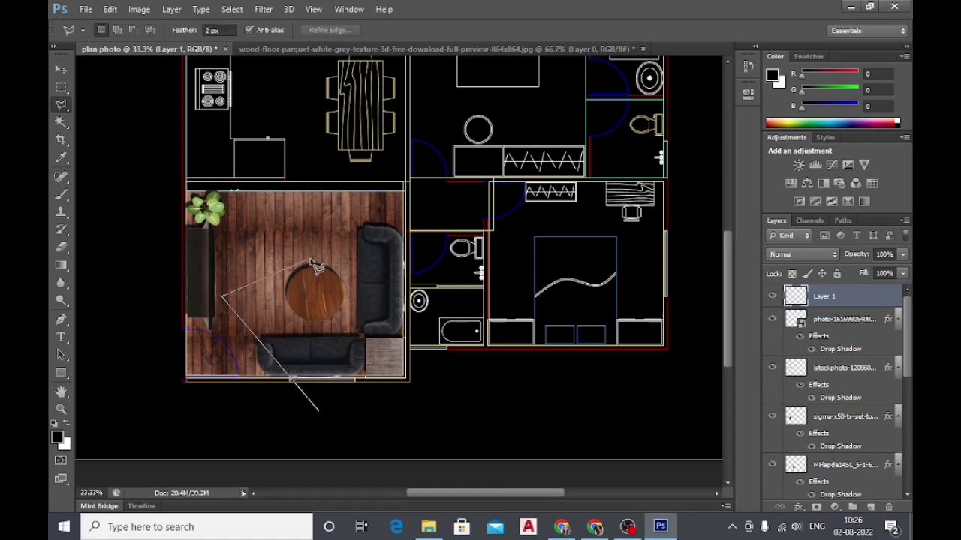
left_click(319, 244)
key("BackSpace")
key("BackSpace")
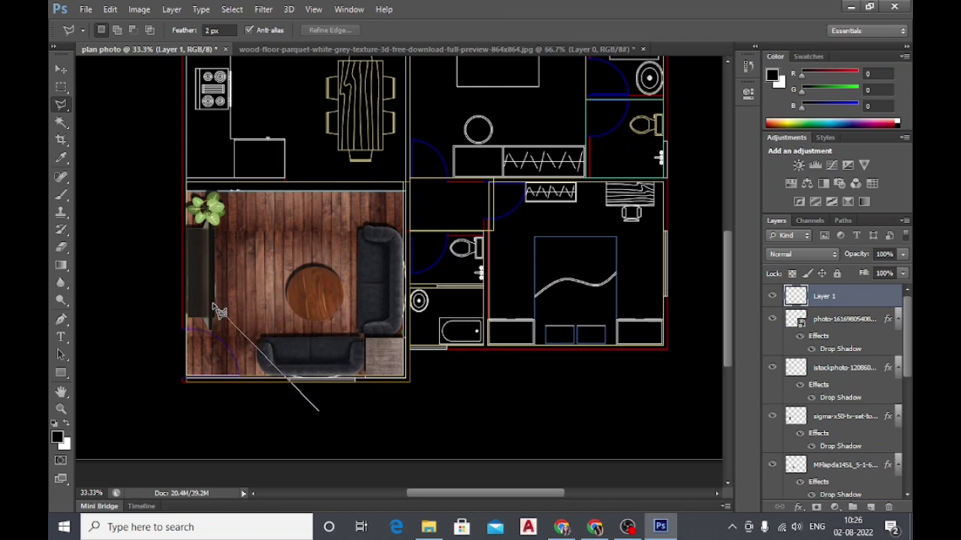
left_click(214, 303)
left_click(279, 240)
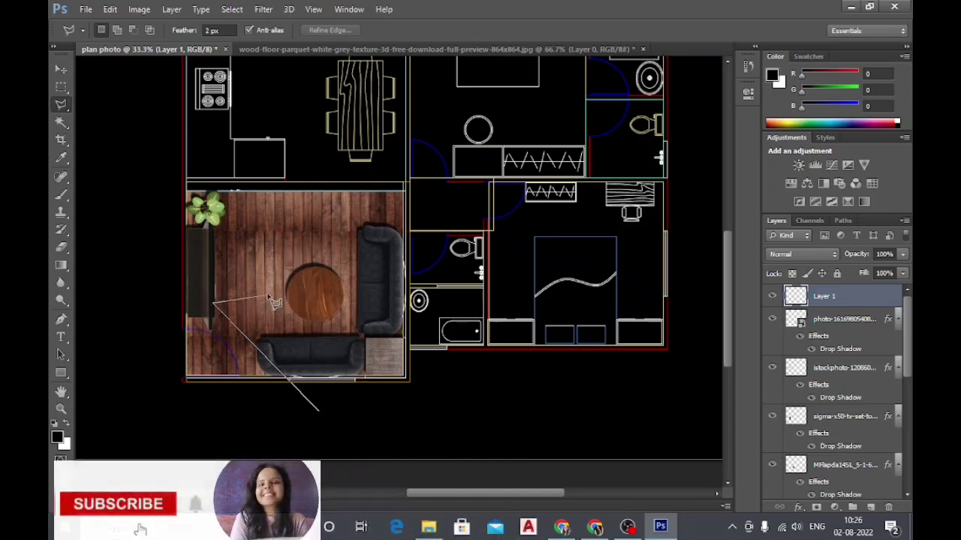
key("Escape")
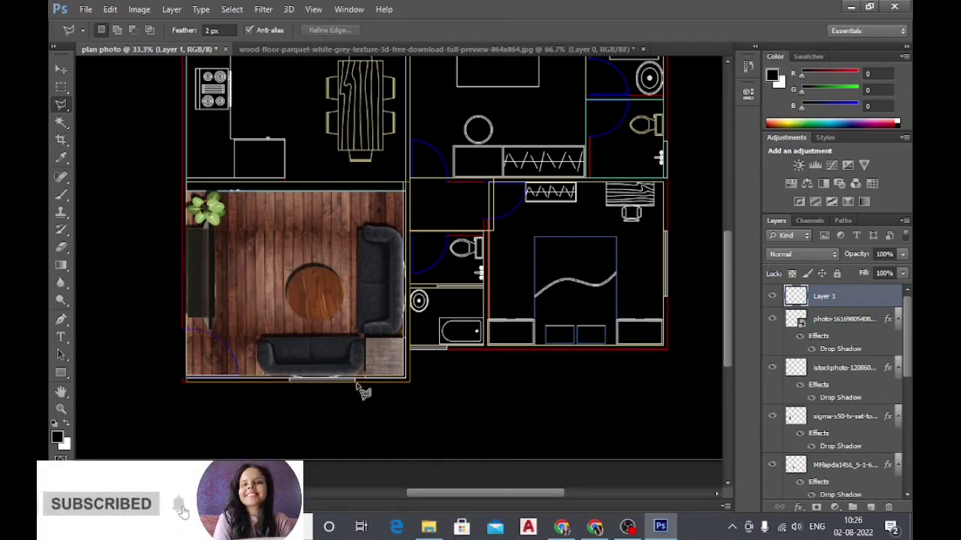
Draw the slanted four-sided beam selection from below the sofa past the round table.
left_click(356, 390)
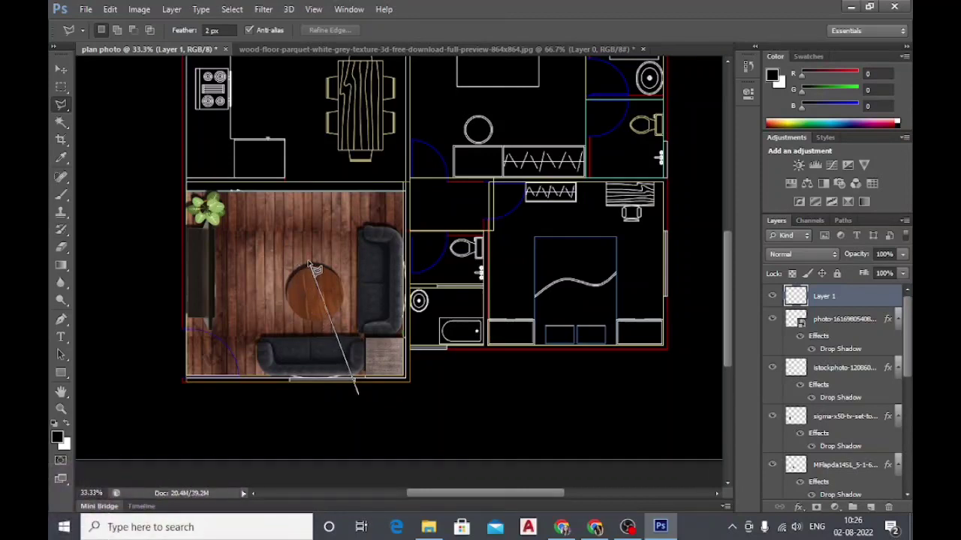
left_click(300, 231)
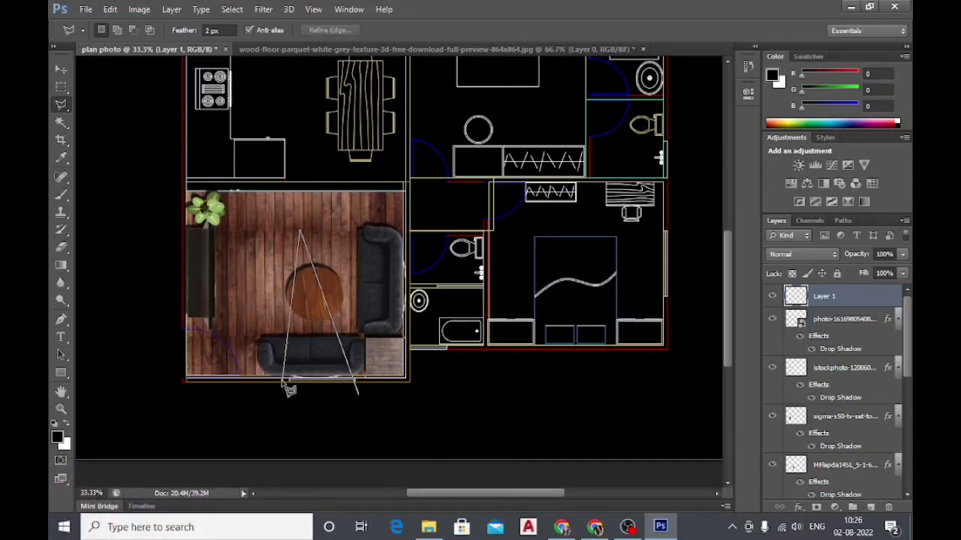
left_click(225, 247)
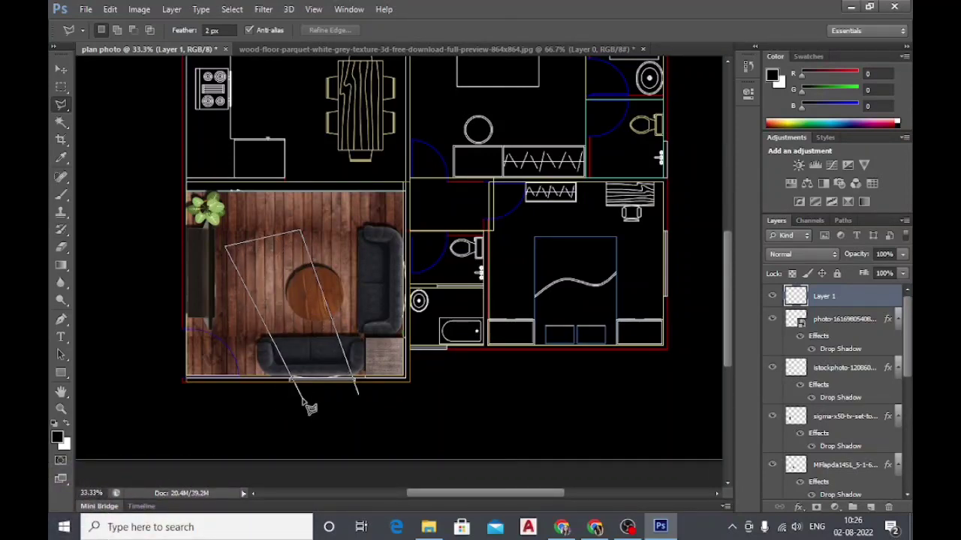
left_click(306, 409)
key("Return")
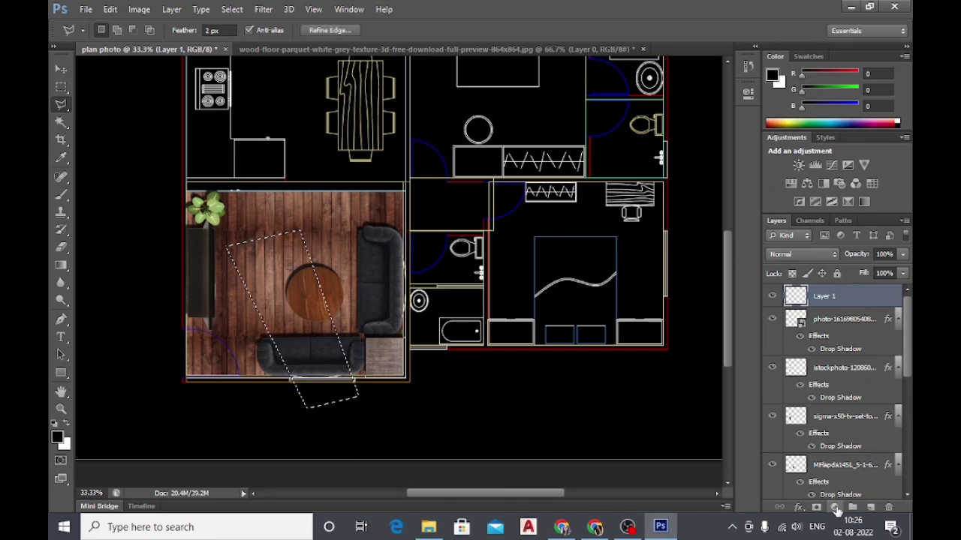
left_click(833, 507)
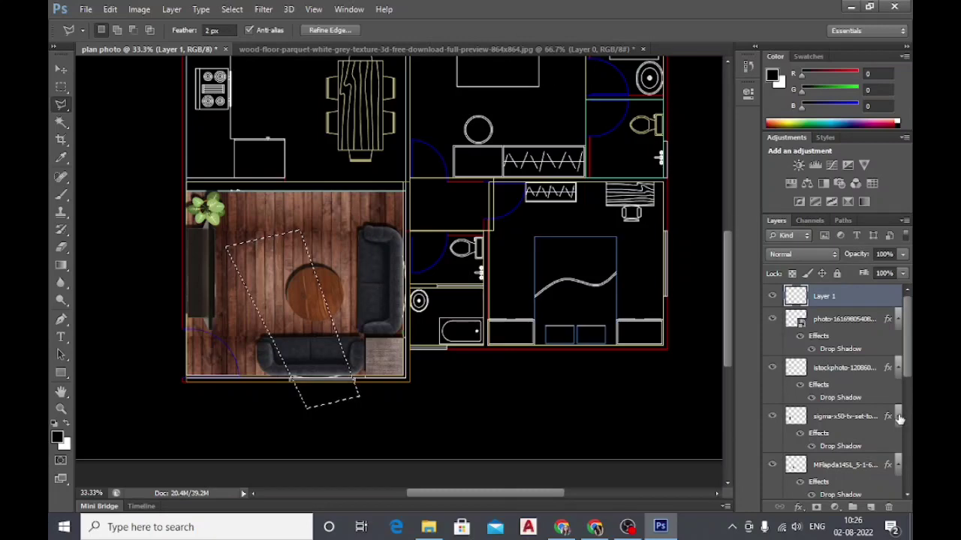
Add a gradient fill in the beam selection and set its left stop to peach.
left_click(526, 231)
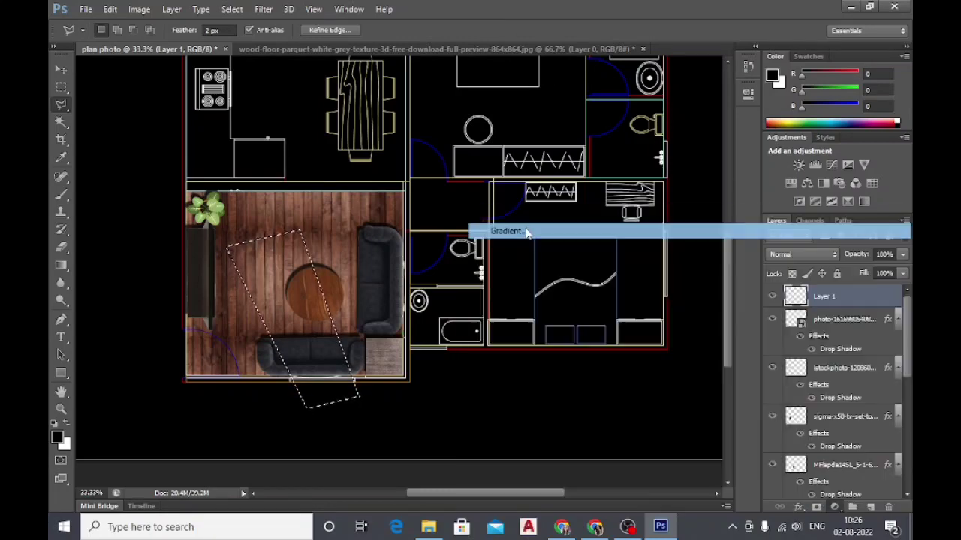
left_click(443, 152)
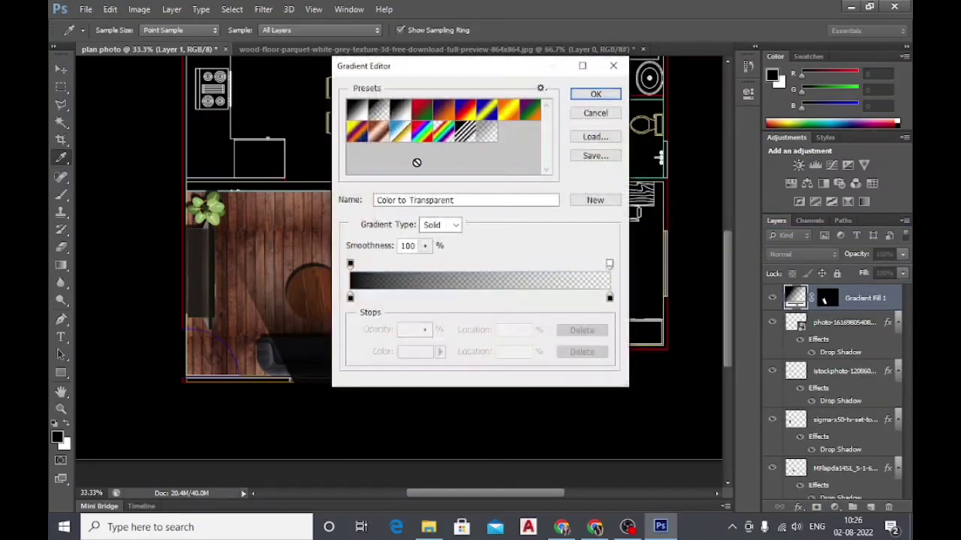
left_click(350, 297)
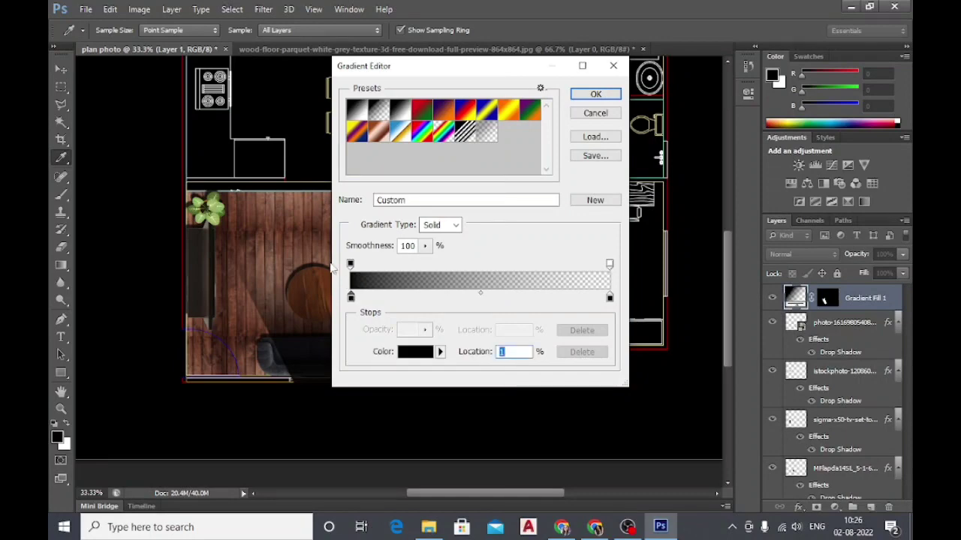
double_click(351, 298)
left_click(348, 178)
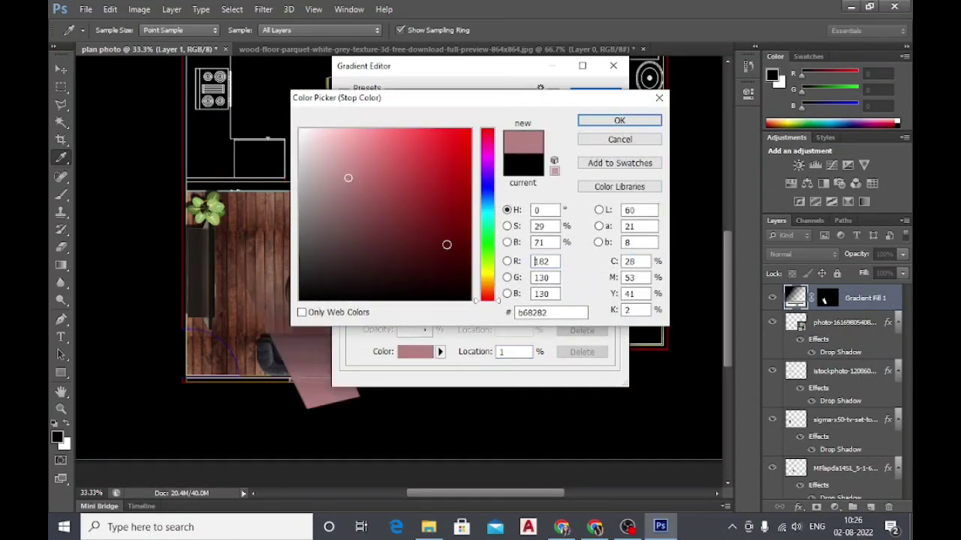
left_click(481, 277)
left_click_drag(347, 158, 340, 139)
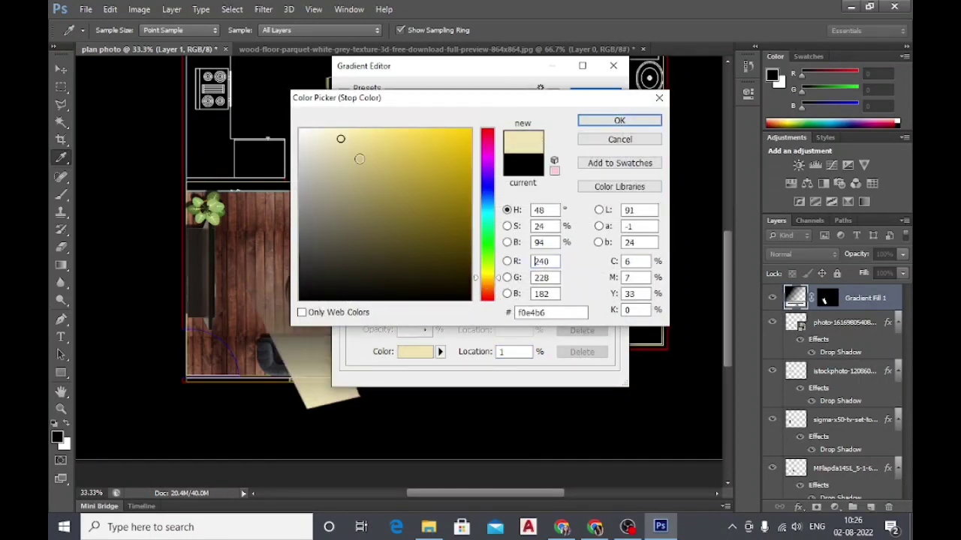
left_click_drag(490, 294, 487, 287)
left_click(357, 141)
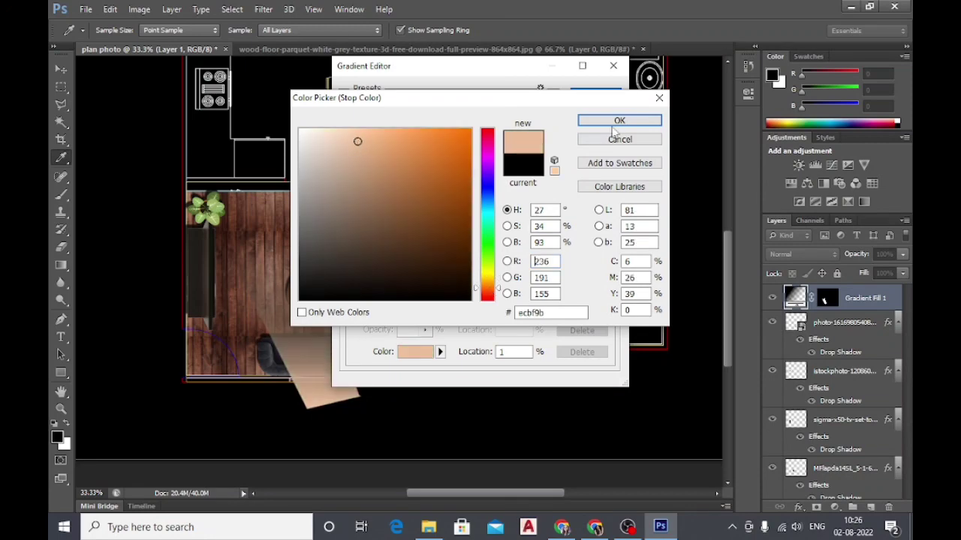
left_click(618, 122)
Set the right gradient stop to near-white and accept the gradient.
left_click(610, 297)
double_click(610, 297)
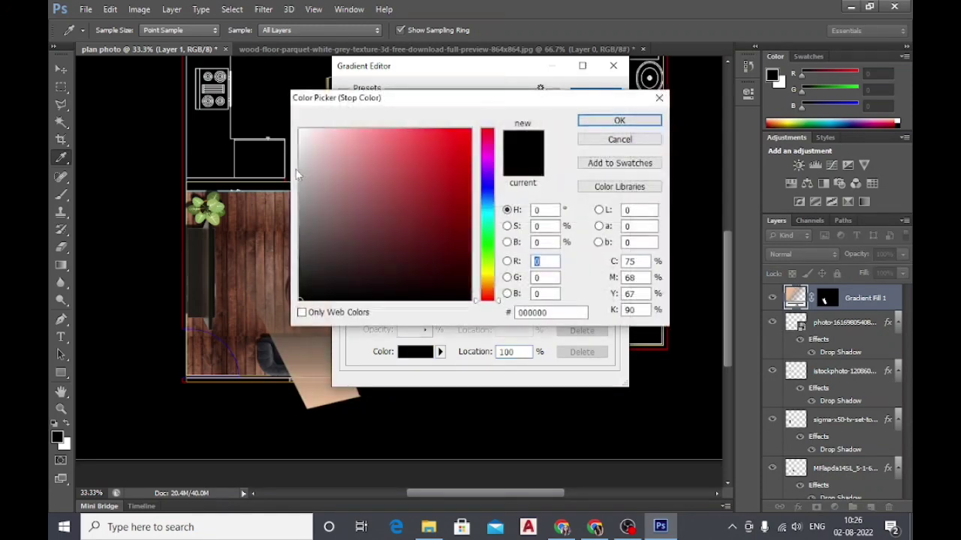
left_click(304, 129)
left_click(620, 122)
left_click(595, 96)
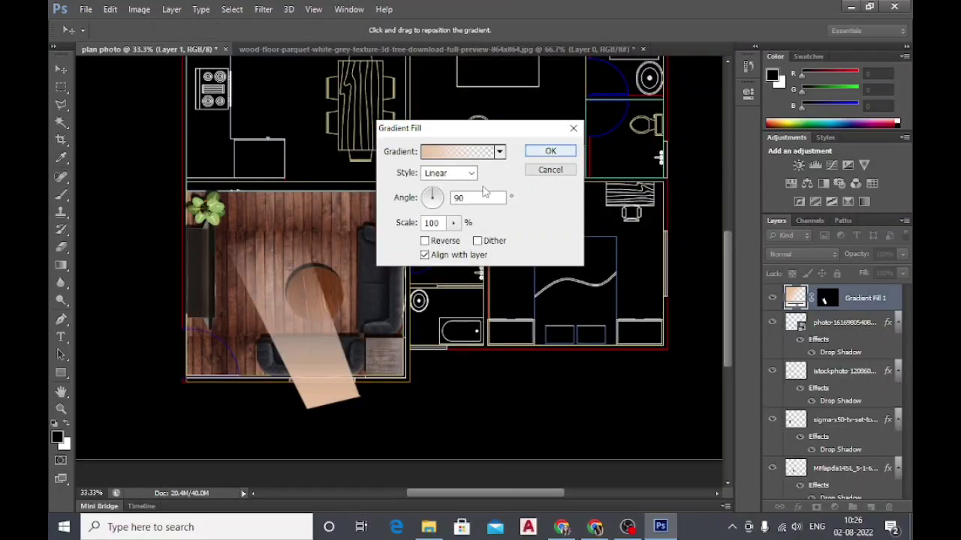
Deepen the left stop to a saturated orange, commit the fill and blend it as Color Dodge.
left_click(453, 154)
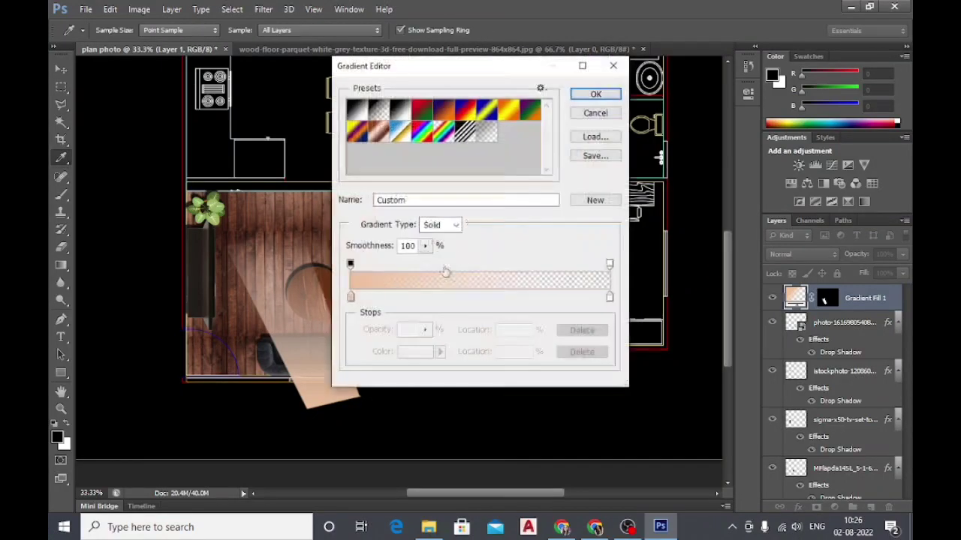
double_click(351, 299)
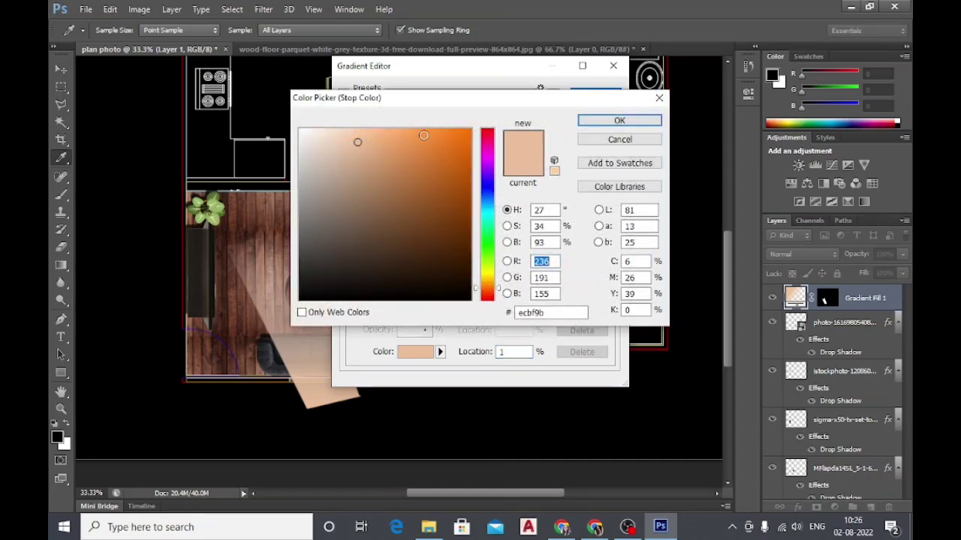
left_click_drag(423, 135, 401, 132)
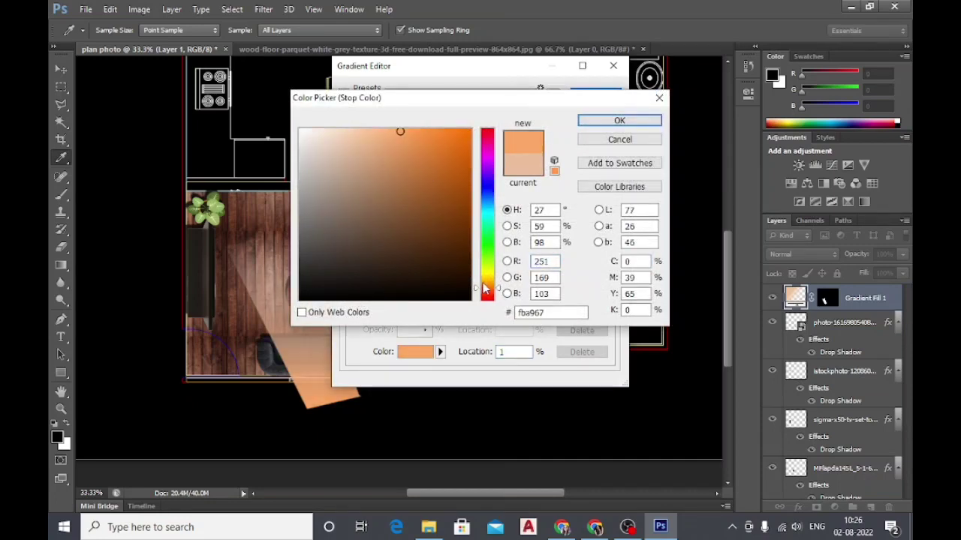
left_click(619, 120)
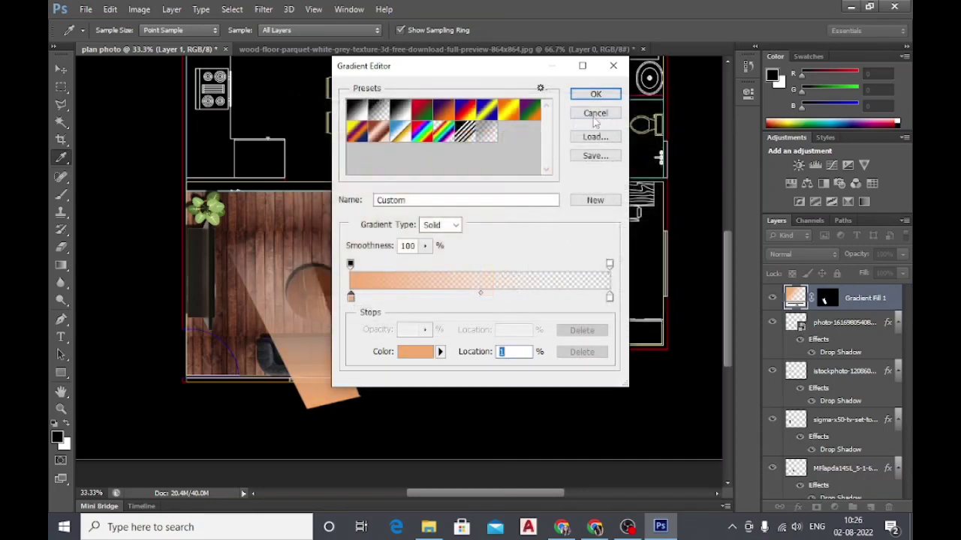
left_click(595, 96)
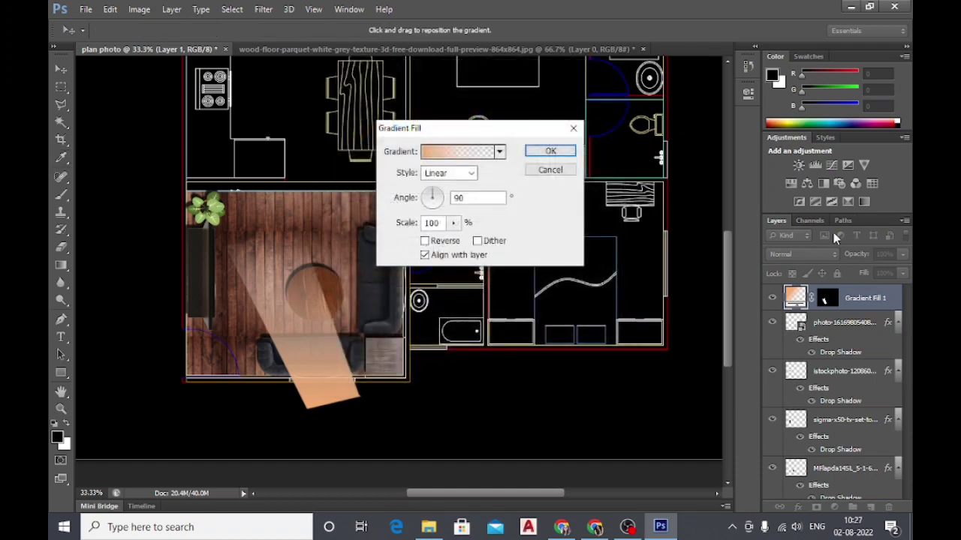
left_click(550, 151)
left_click(801, 254)
left_click(788, 127)
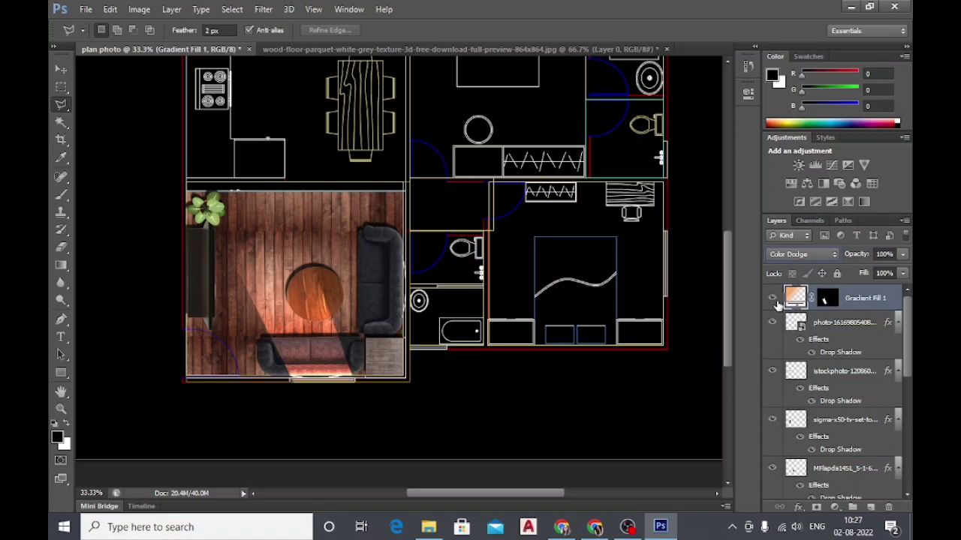
Hide Gradient Fill 1, lasso a second slanted beam across the room and add a gradient fill.
left_click(773, 299)
right_click(62, 114)
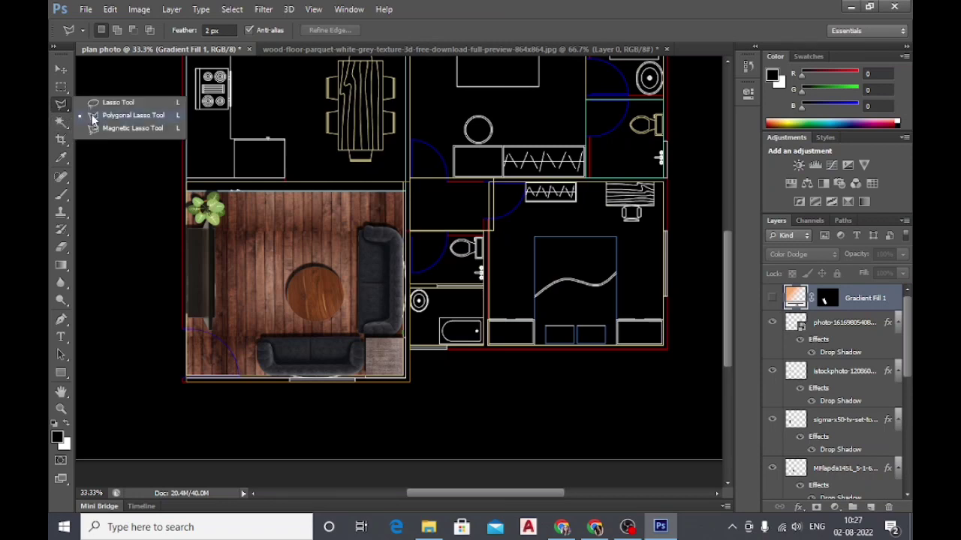
left_click(95, 113)
left_click(124, 359)
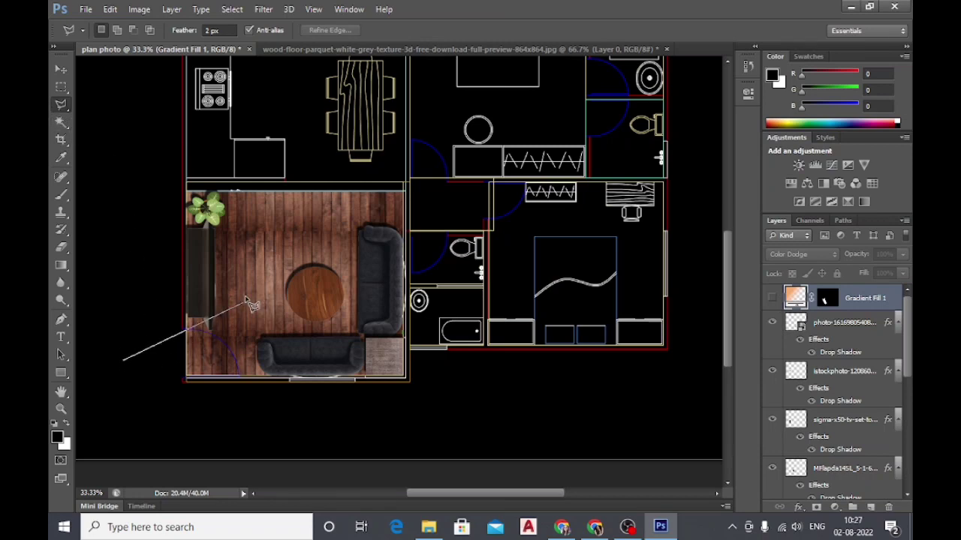
left_click(315, 239)
left_click(401, 302)
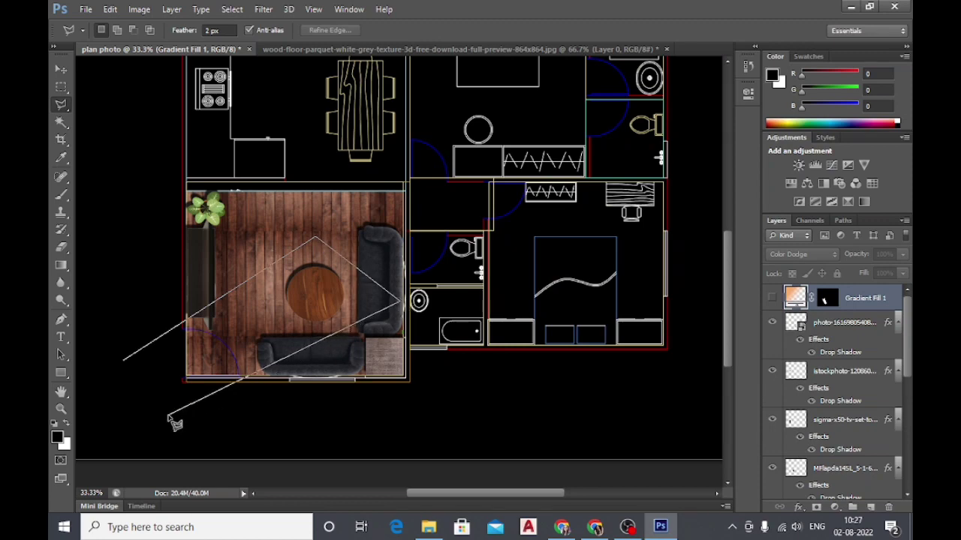
left_click(143, 418)
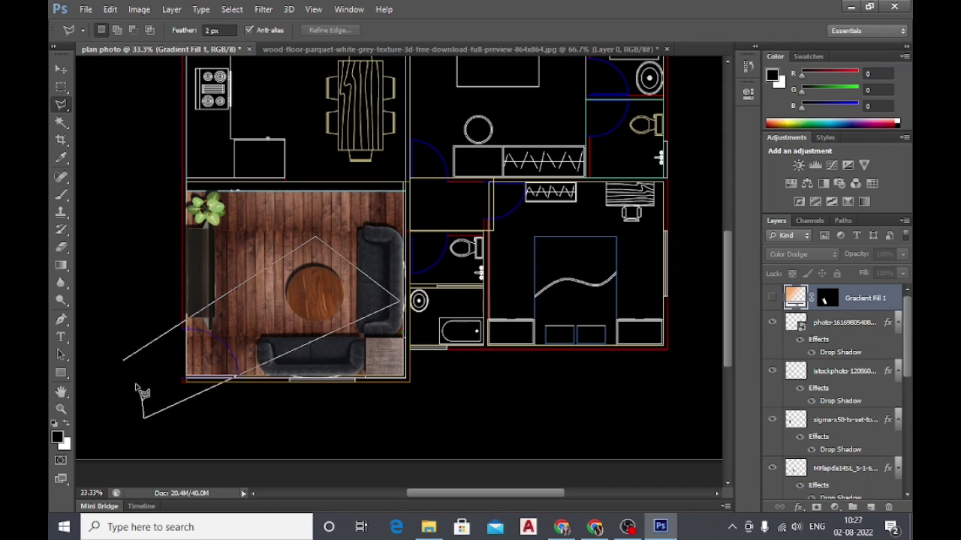
left_click(124, 359)
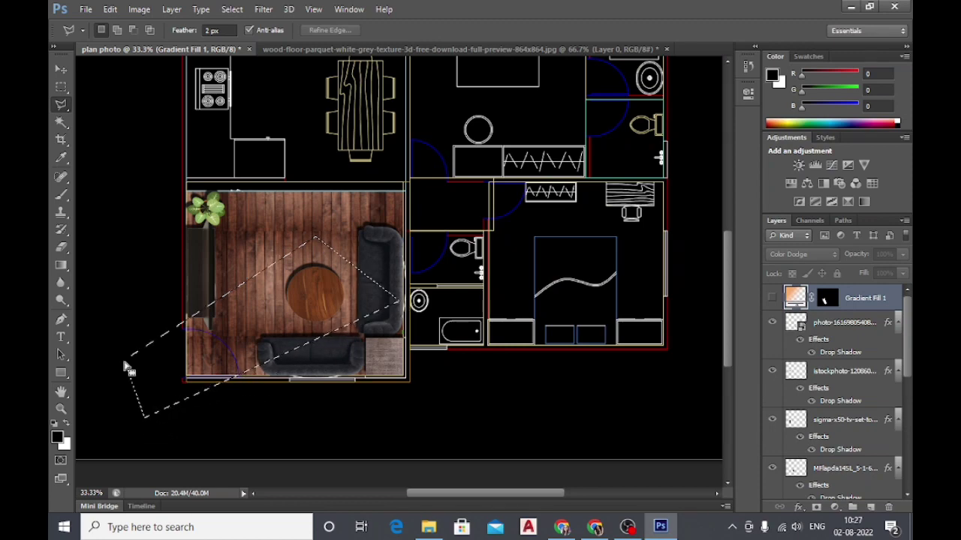
left_click(833, 507)
left_click(580, 242)
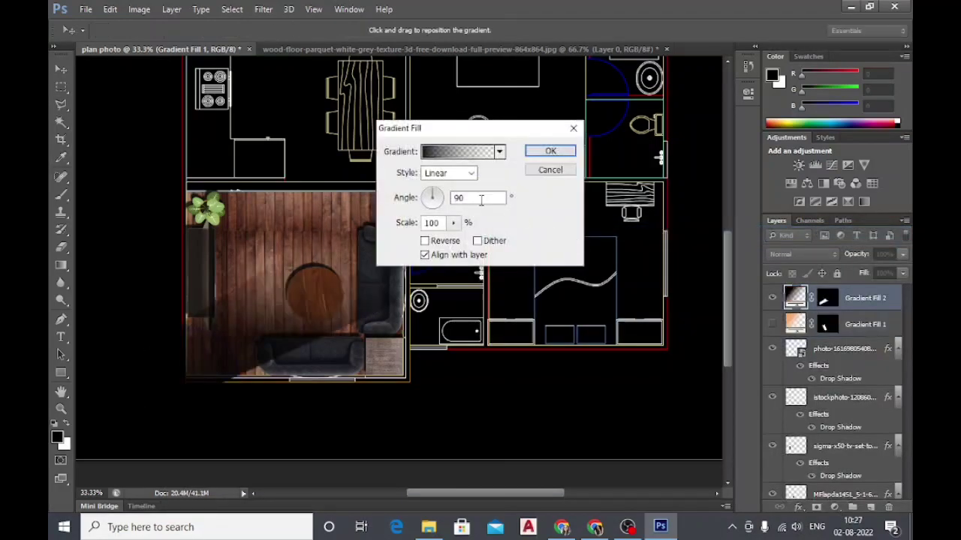
Set the second gradient's left stop to light orange ffcb70.
left_click(432, 152)
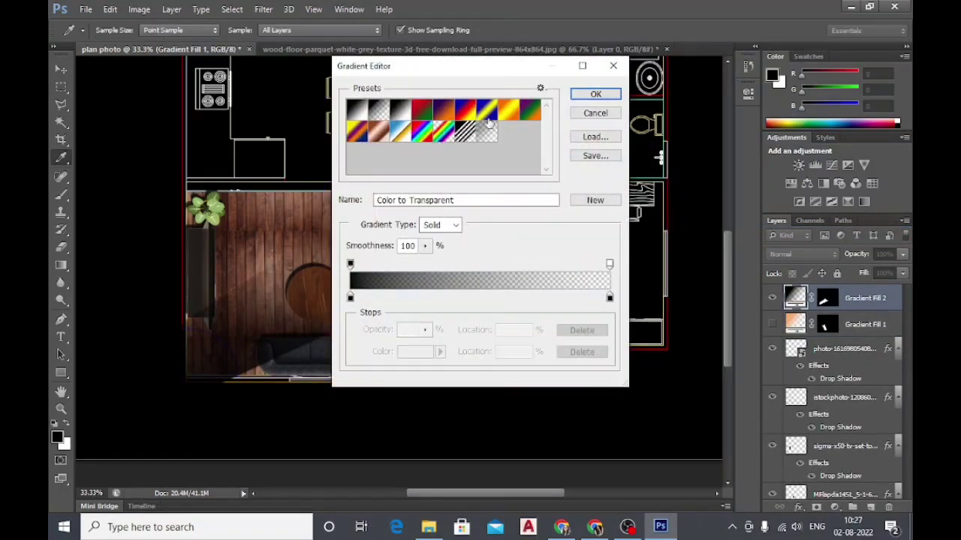
double_click(350, 298)
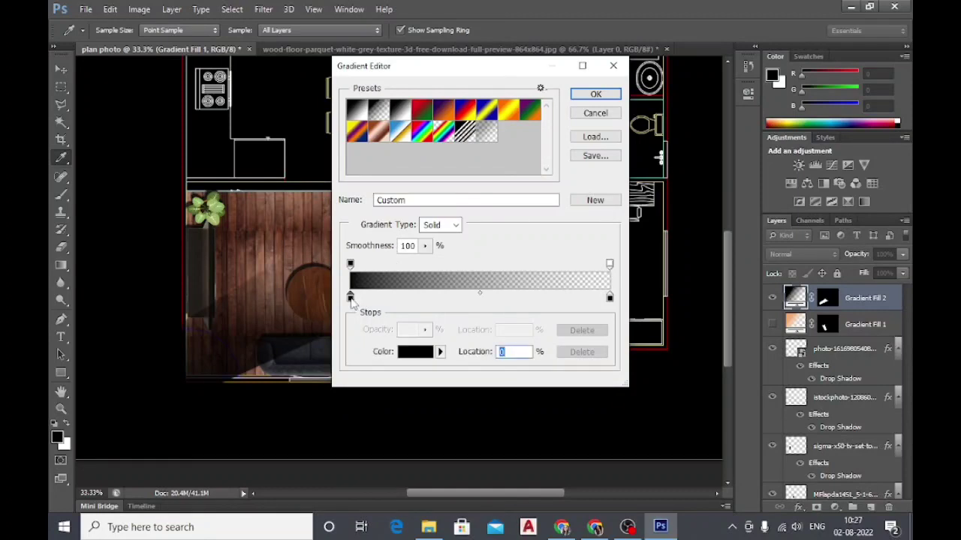
left_click_drag(484, 293, 477, 277)
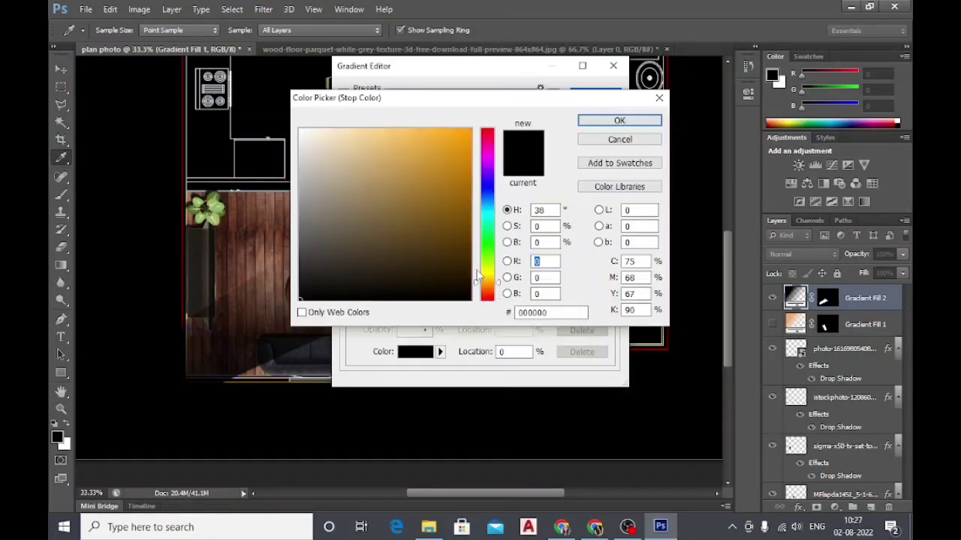
left_click_drag(412, 143, 395, 129)
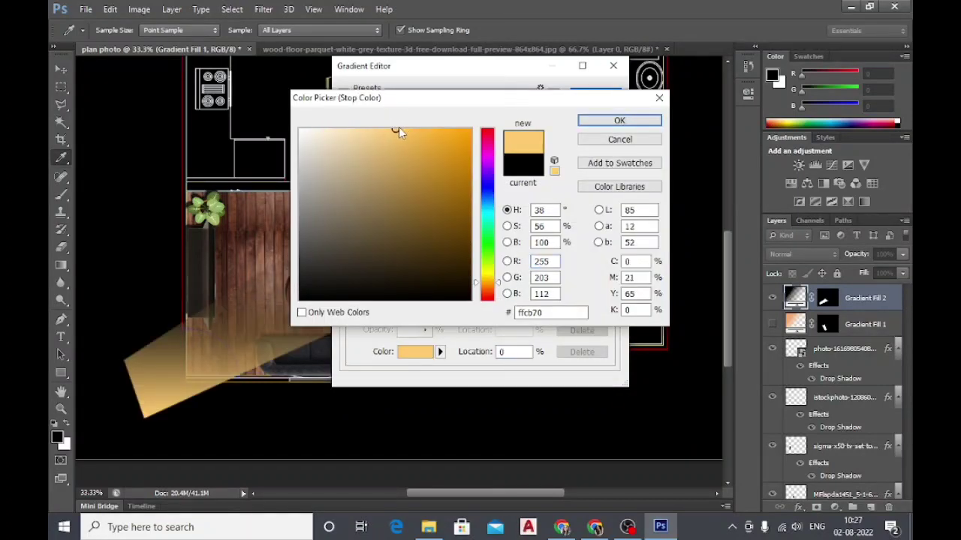
left_click(619, 121)
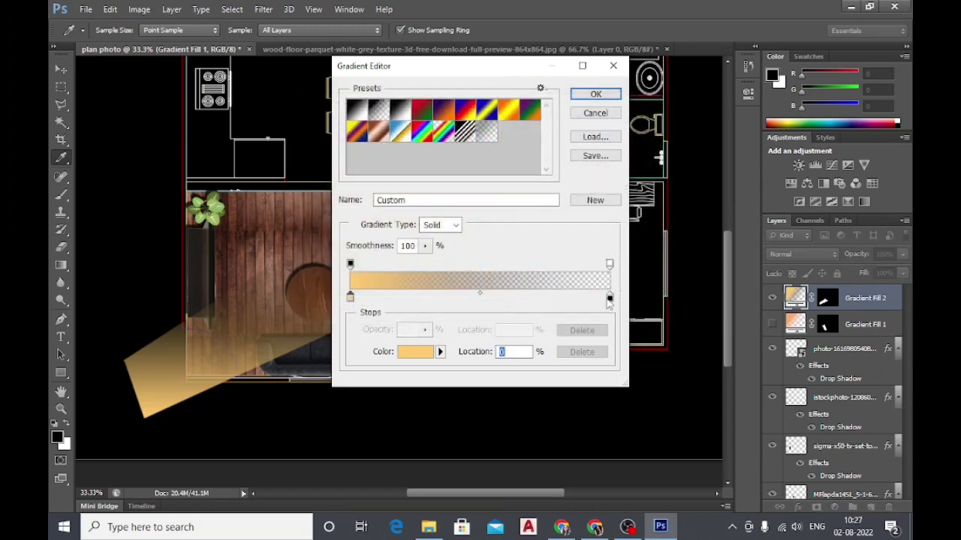
Make the right stop near-white, angle the gradient to 14.04° along the beam and commit it.
left_click(609, 300)
double_click(609, 300)
left_click(302, 133)
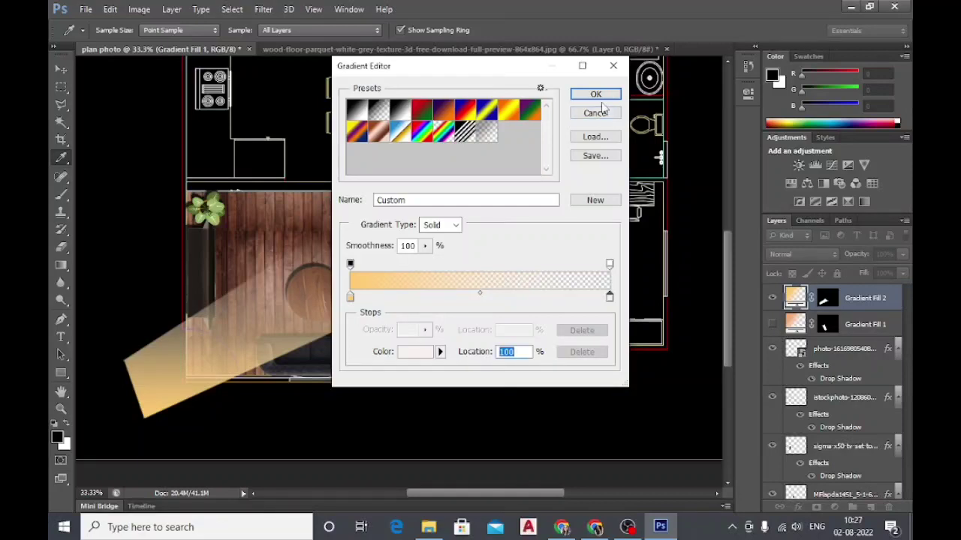
left_click(595, 94)
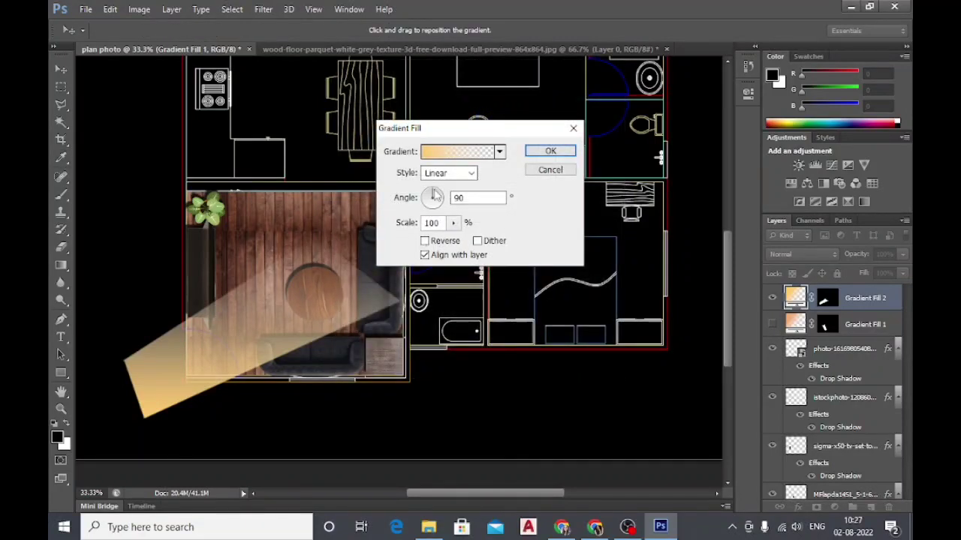
left_click_drag(435, 188, 446, 200)
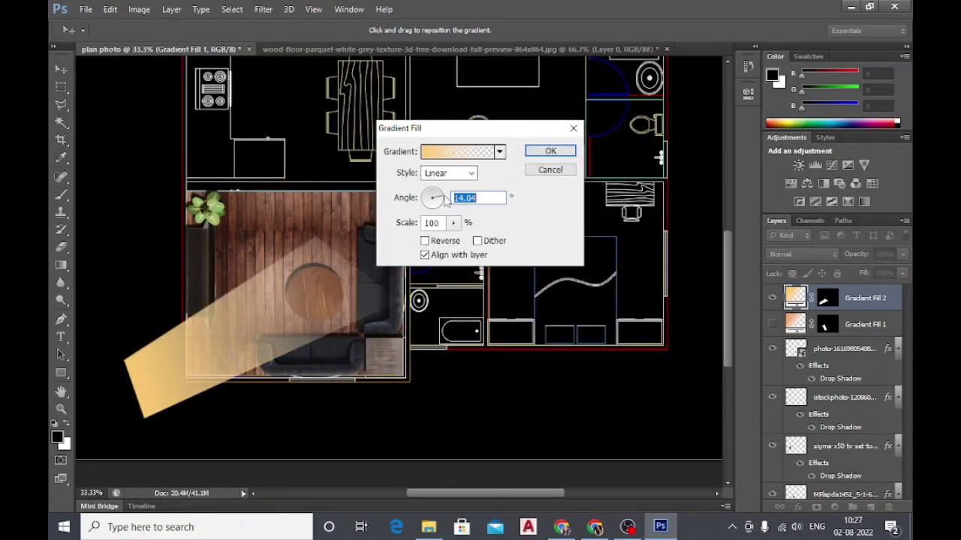
left_click(551, 150)
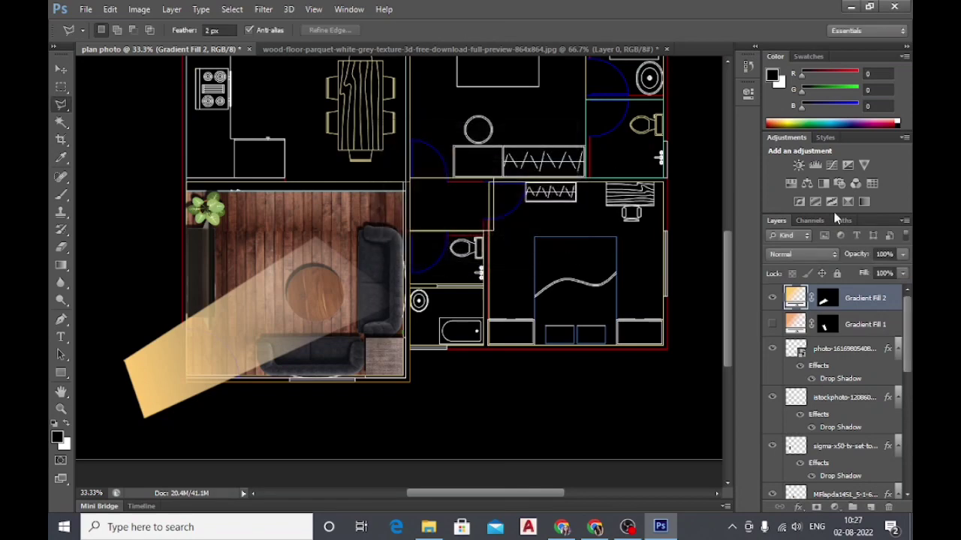
Set Gradient Fill 2's blend mode to Color Dodge, then switch it to Darken.
left_click(826, 256)
left_click(814, 134)
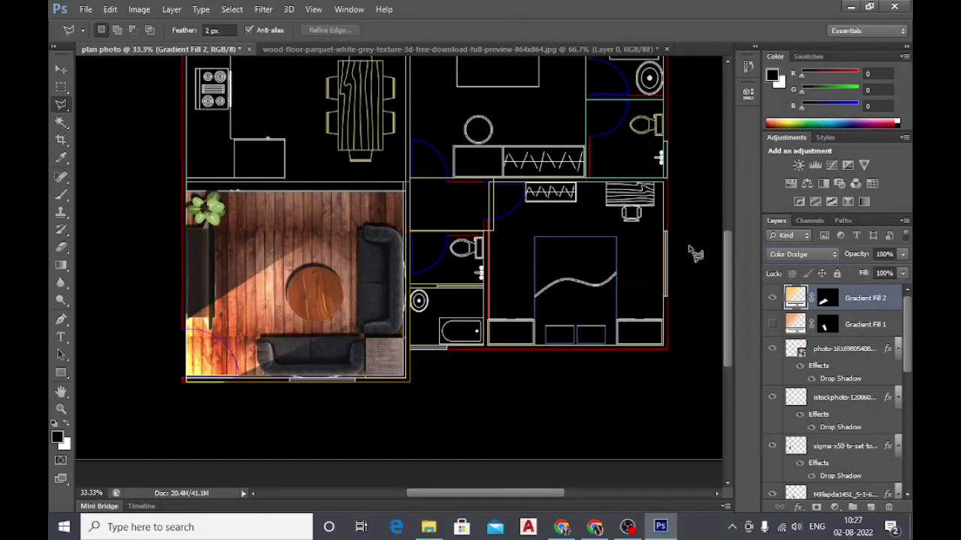
left_click(817, 255)
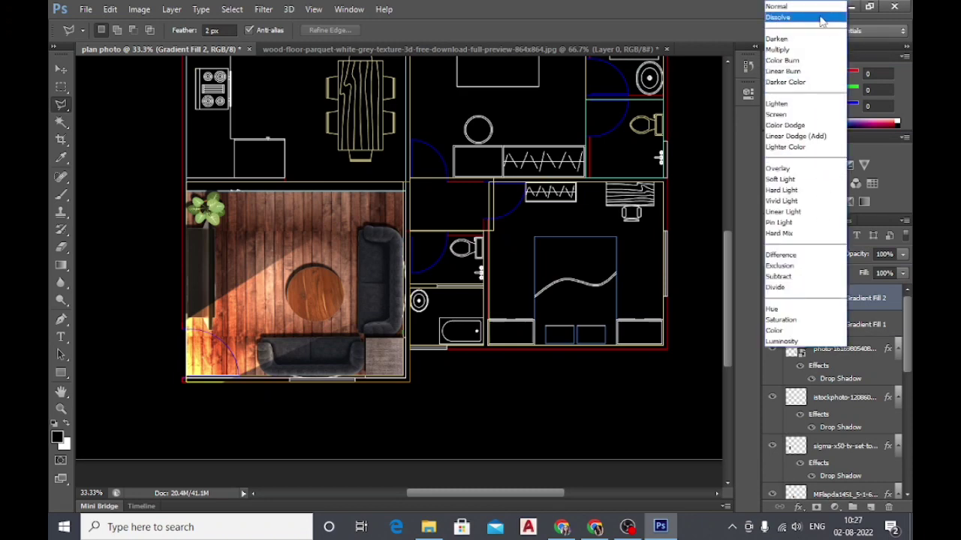
left_click(823, 39)
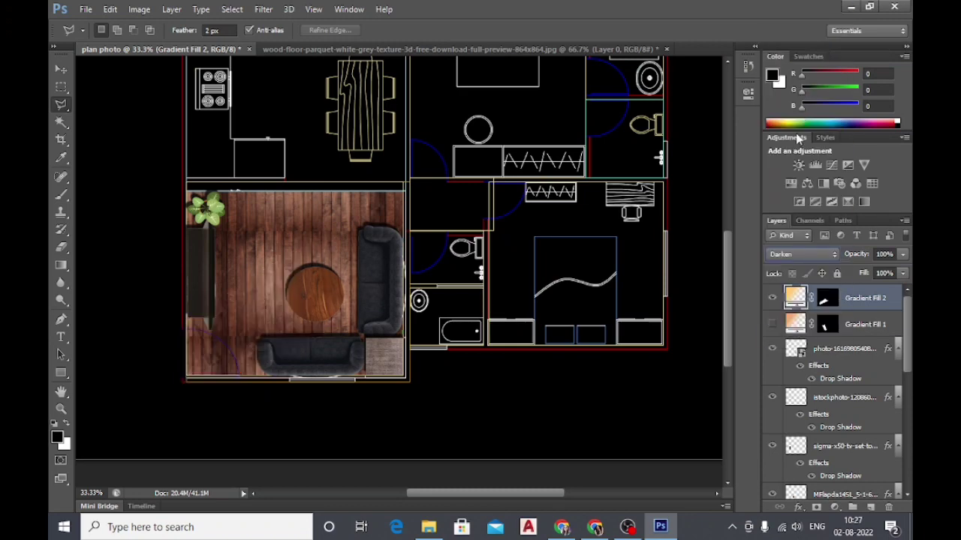
Step Gradient Fill 2 through the blend modes to Divide, then hide the layer.
key("Down")
key("Down")
key("Down")
key("Down")
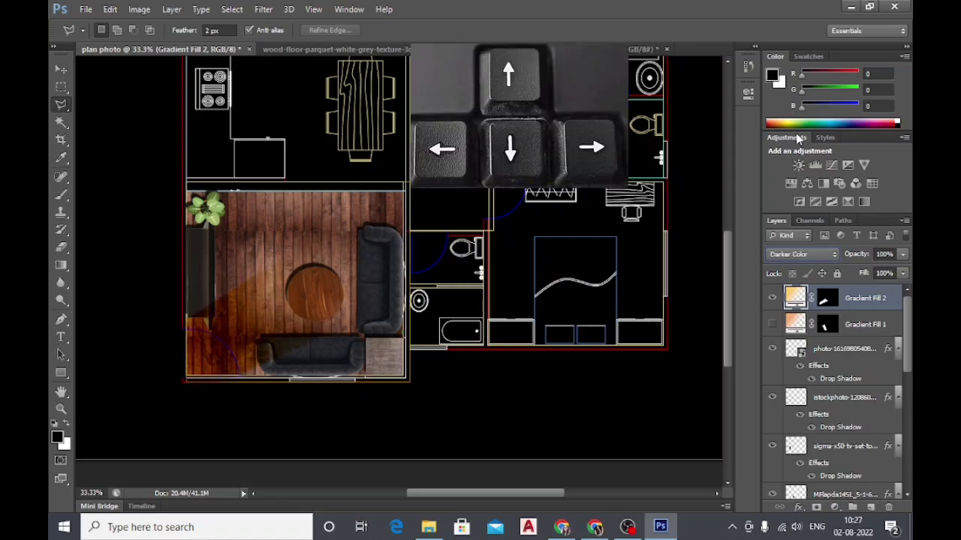
key("Down")
key("Down")
key("Down")
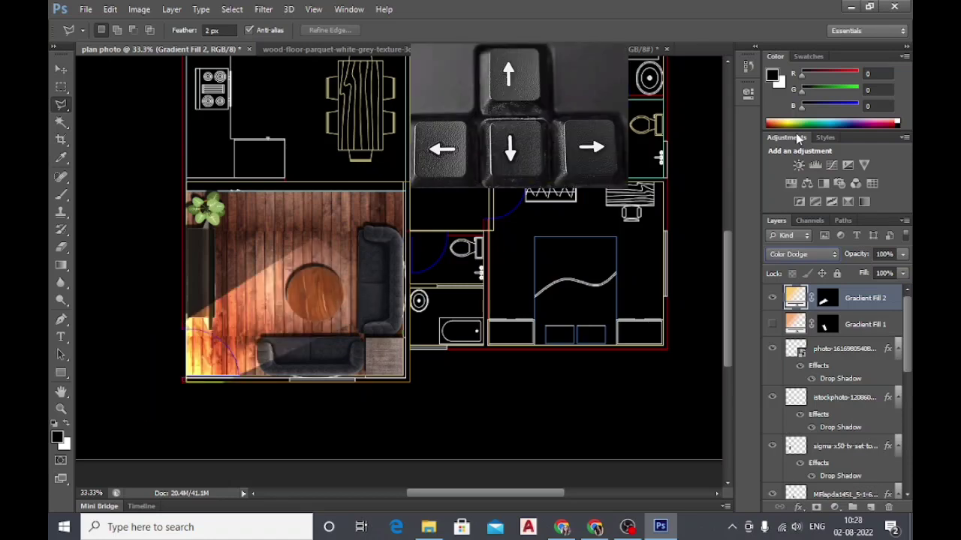
key("Down")
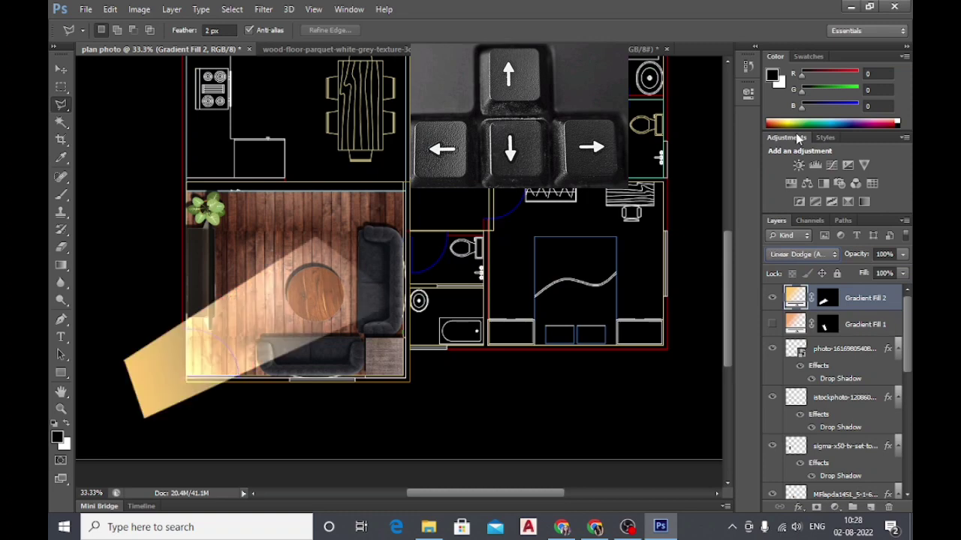
key("Down")
key("Down")
key("Down")
key("Down")
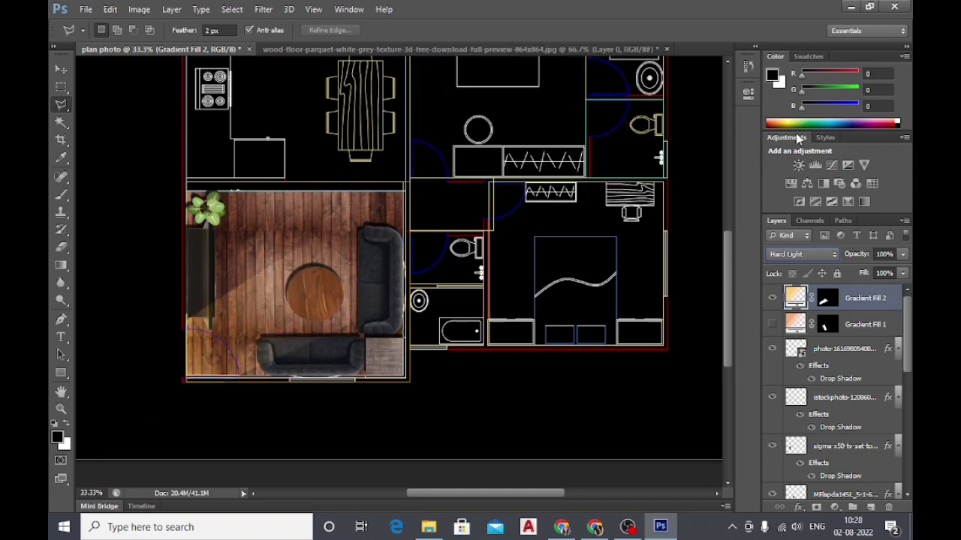
key("Down")
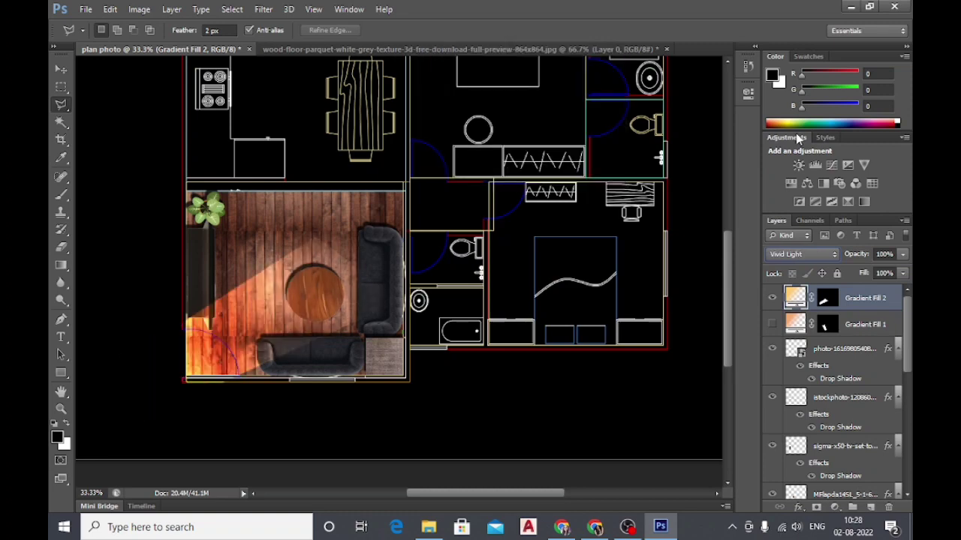
key("Down")
key("Down")
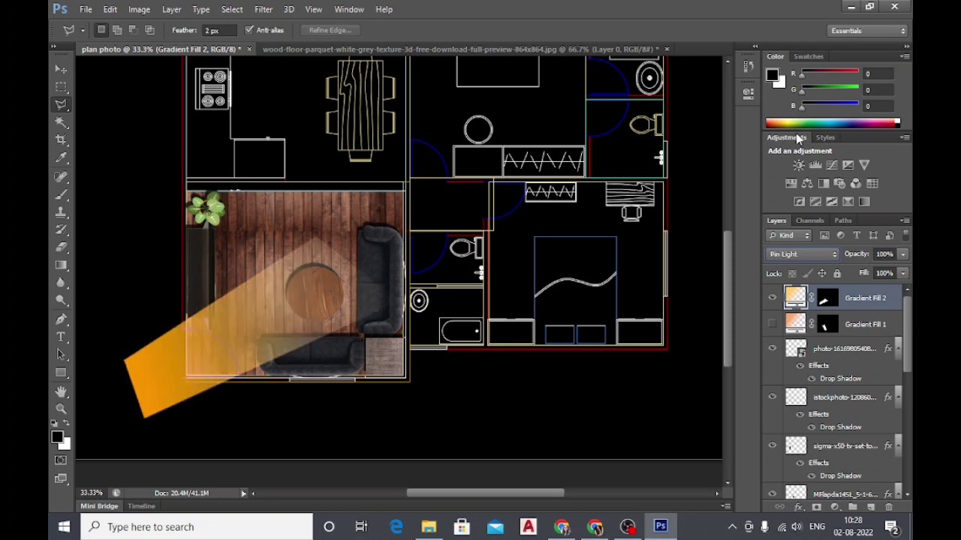
key("Down")
key("Down")
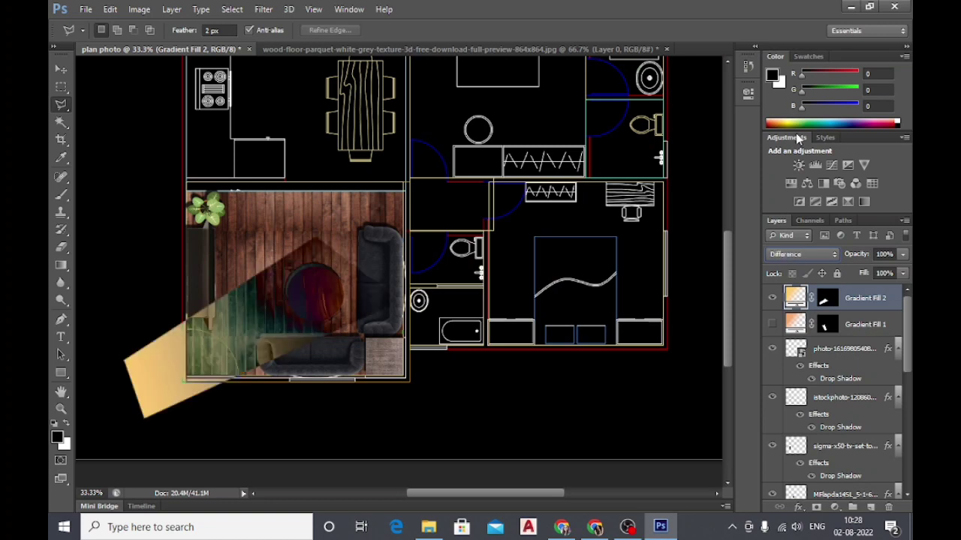
key("Down")
key("Down")
key("Down")
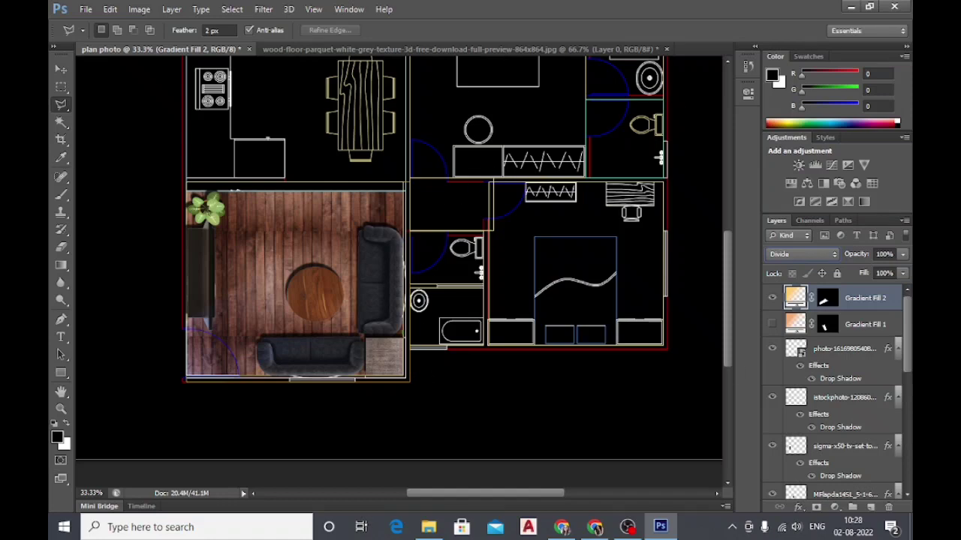
left_click(773, 299)
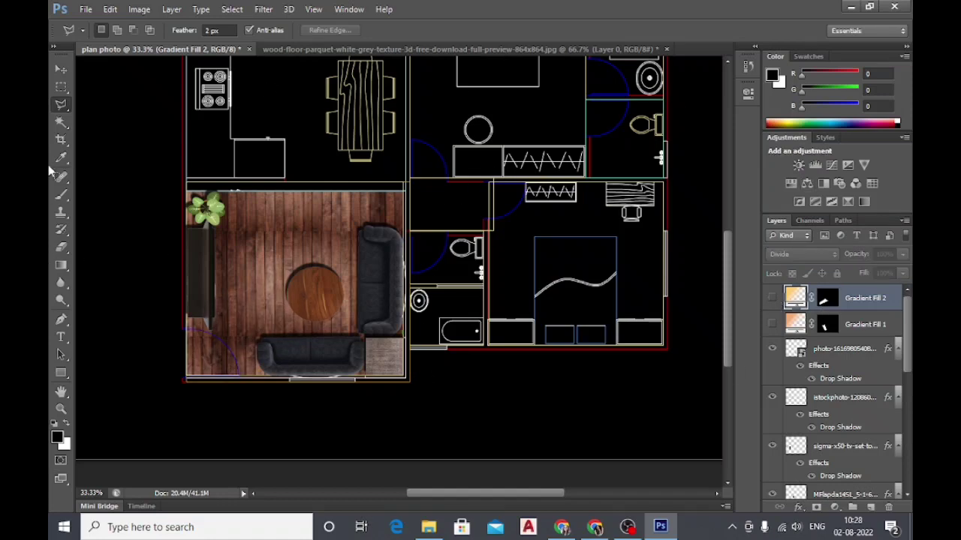
Switch to the Polygonal Lasso tool with a 6 px feather.
right_click(63, 109)
left_click(109, 118)
left_click(223, 30)
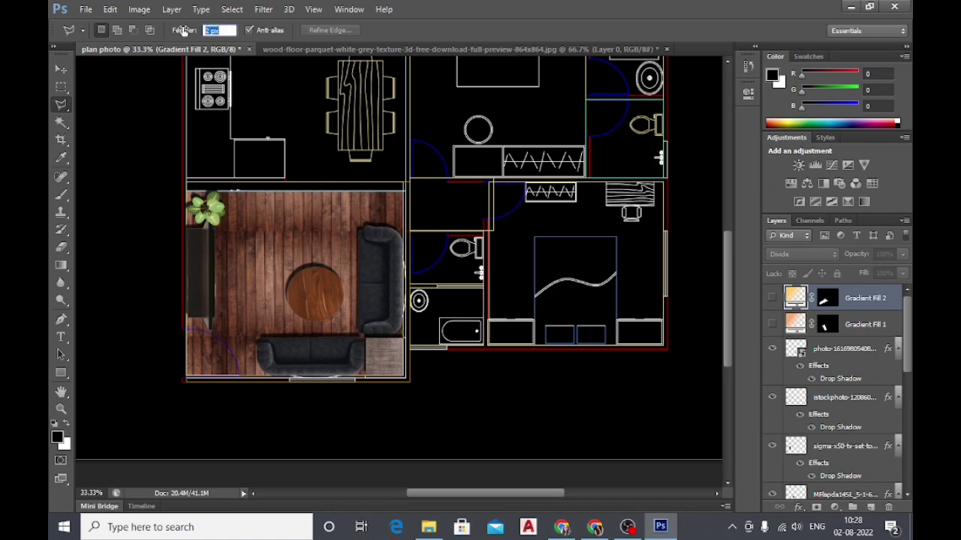
type("6")
Select a four-cornered diagonal beam across the floor and add a Gradient fill layer.
left_click(127, 354)
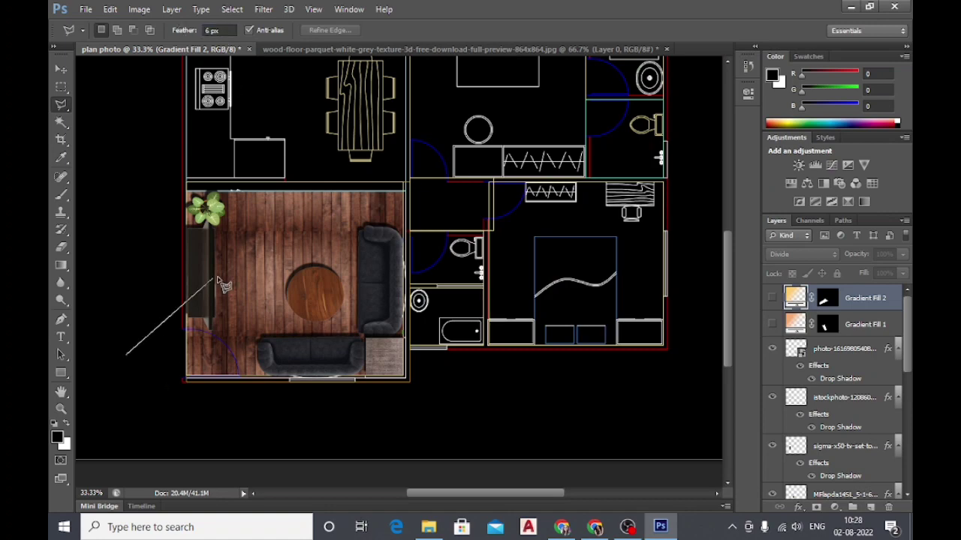
left_click(300, 249)
left_click(381, 295)
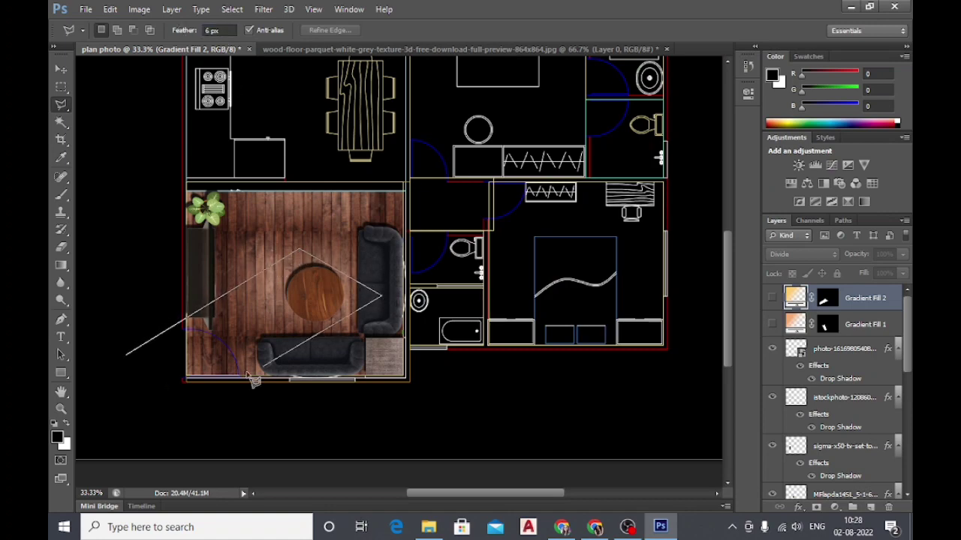
left_click(182, 411)
left_click(128, 359)
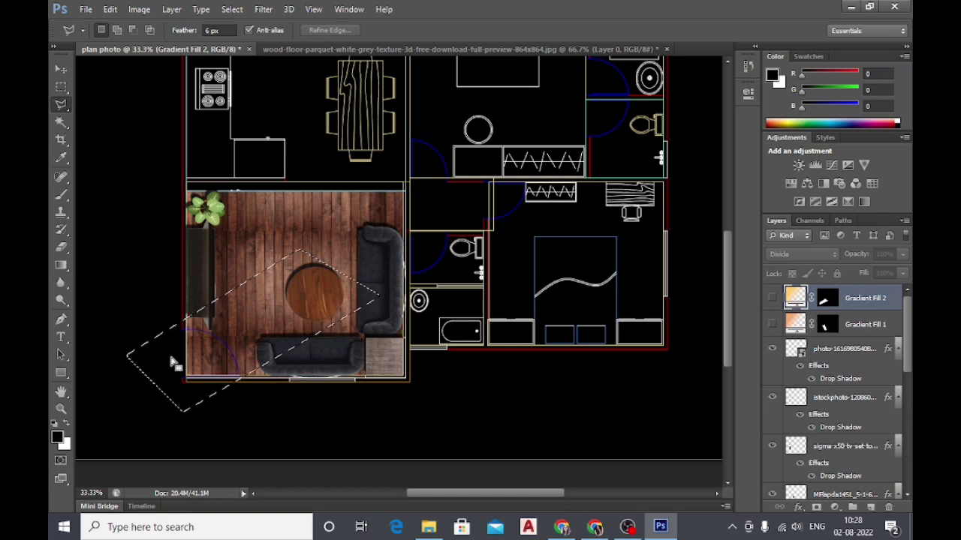
left_click(836, 508)
left_click(601, 221)
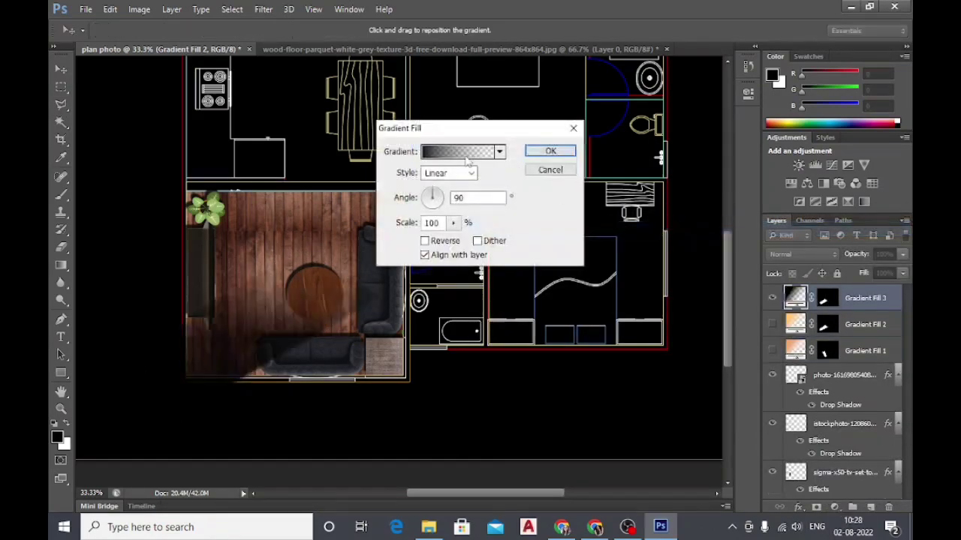
Set the gradient's starting colour stop to pale orange fbd697.
left_click(430, 153)
left_click(350, 297)
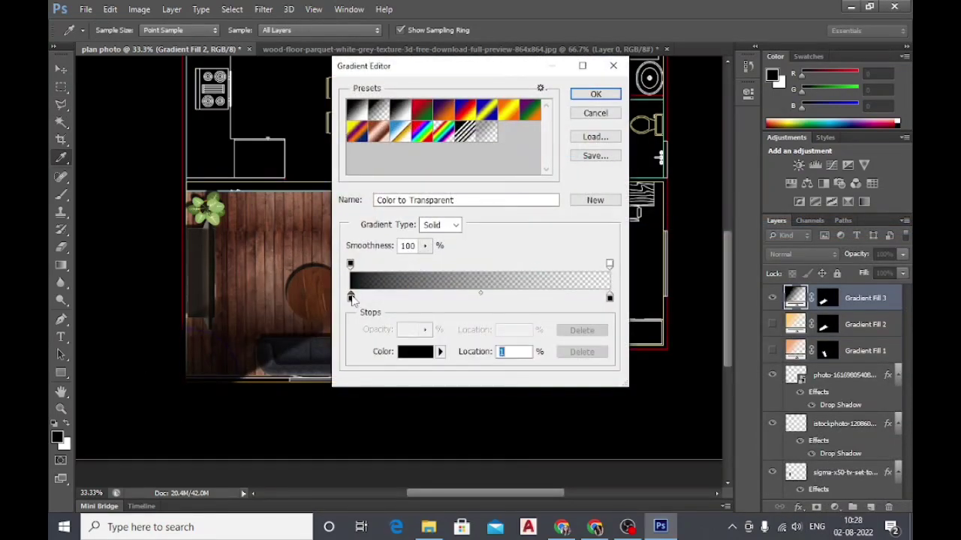
double_click(350, 297)
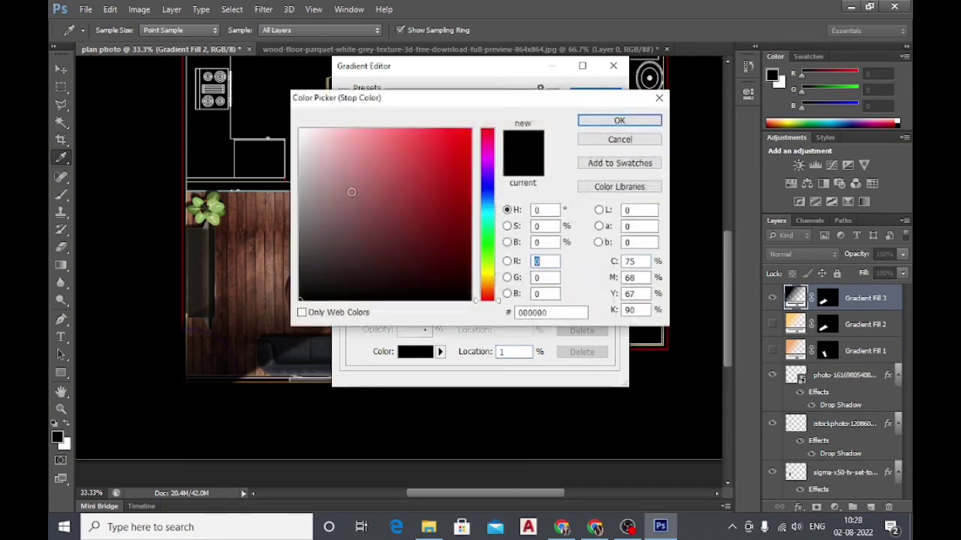
left_click(488, 282)
left_click_drag(368, 143, 367, 131)
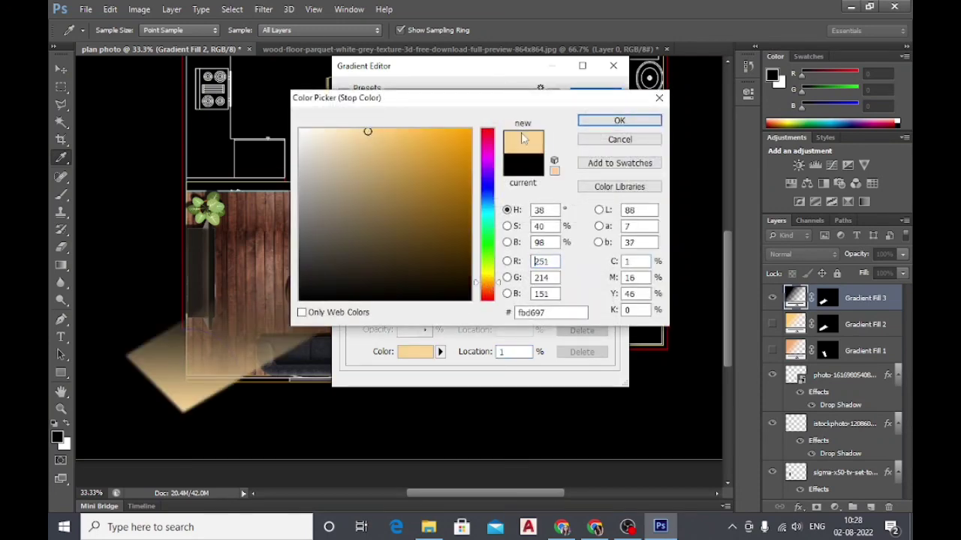
left_click(613, 120)
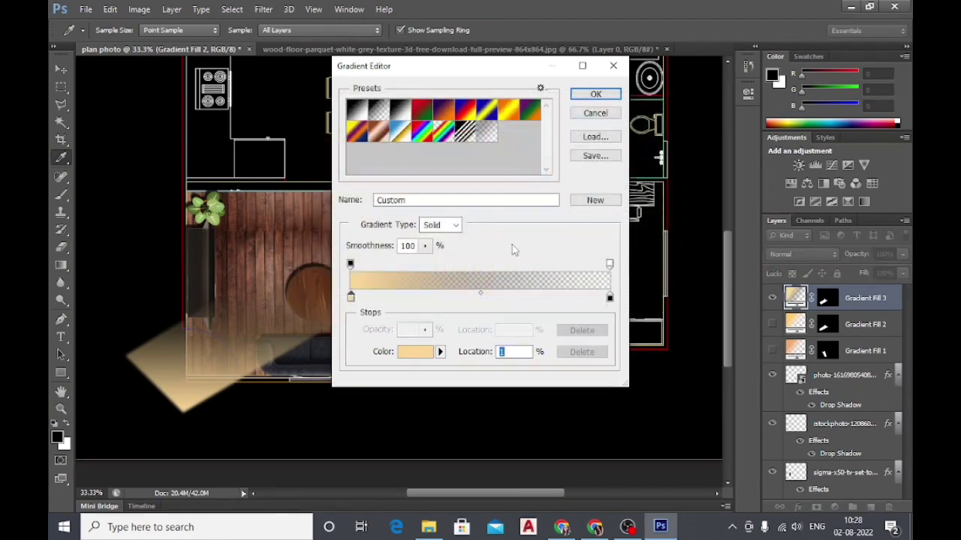
Set the ending stop to pale pink and apply the gradient to Gradient Fill 3.
left_click(610, 298)
double_click(609, 298)
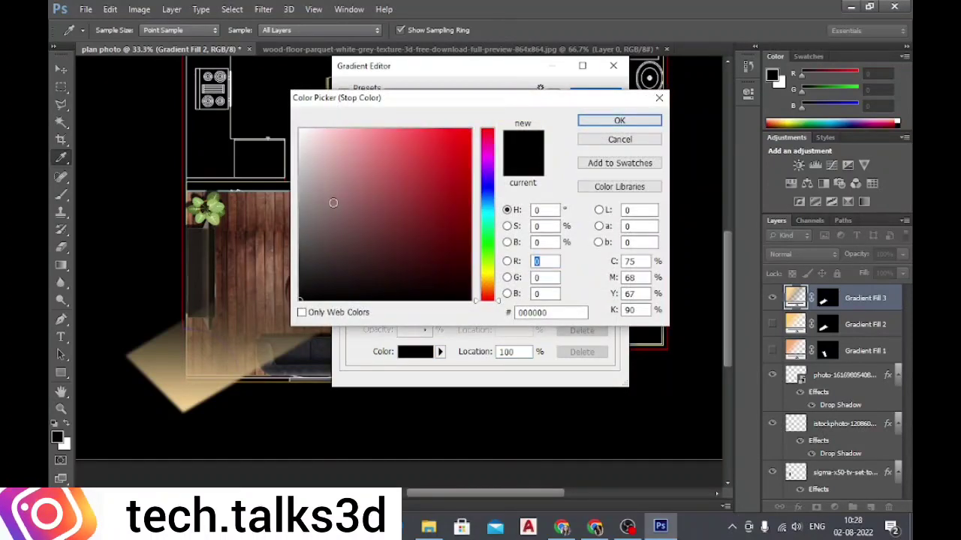
left_click(319, 149)
left_click(620, 120)
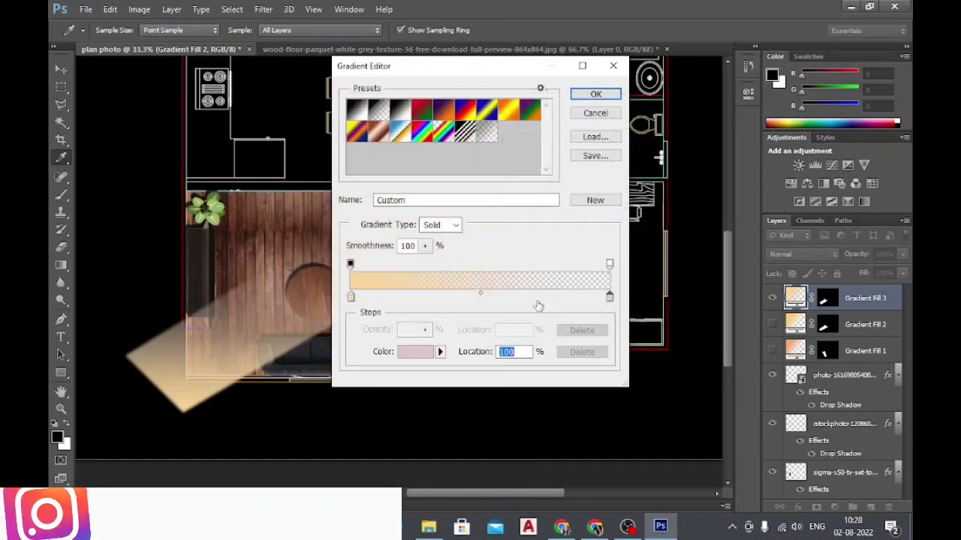
left_click(592, 96)
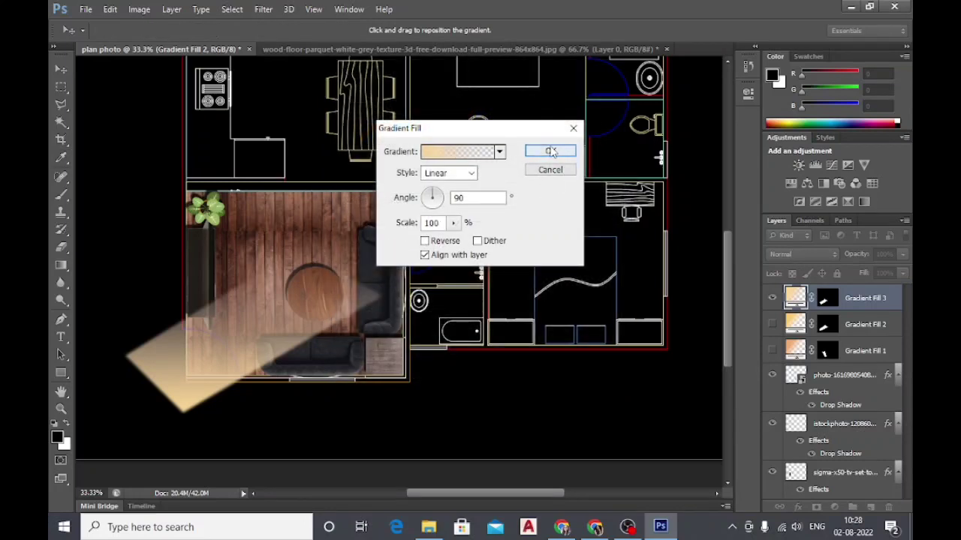
left_click(551, 152)
left_click(803, 254)
Set Gradient Fill 3 to Color Dodge, then try Multiply and the following modes.
left_click(813, 124)
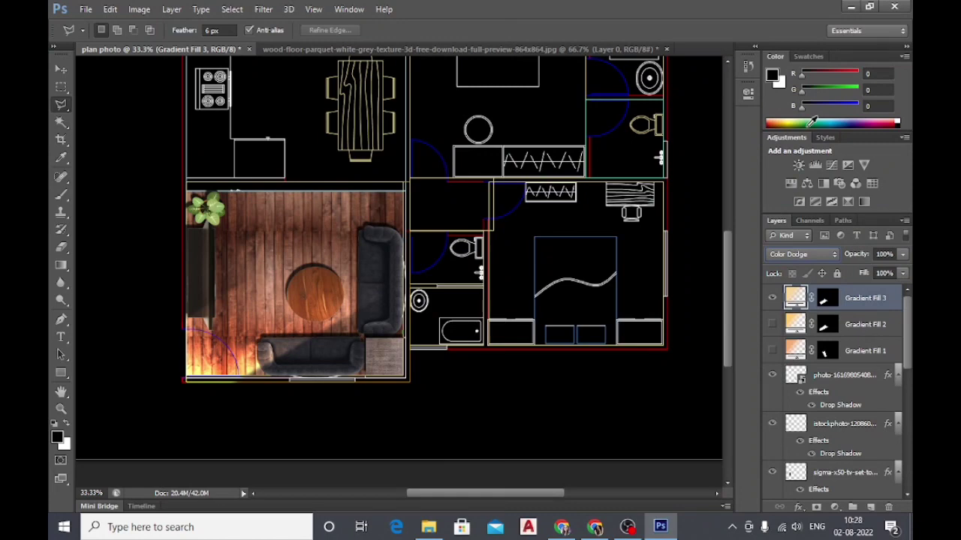
left_click(818, 254)
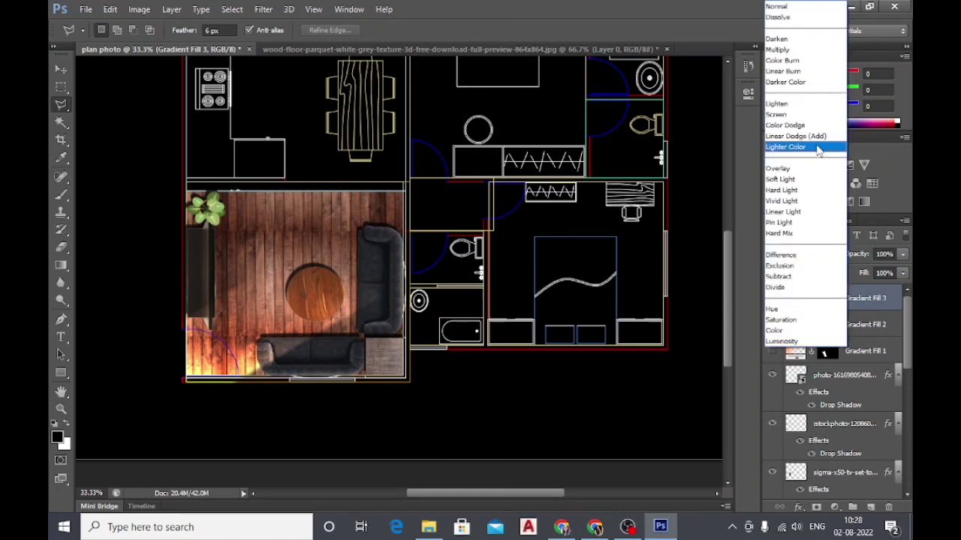
left_click(810, 51)
key("Down")
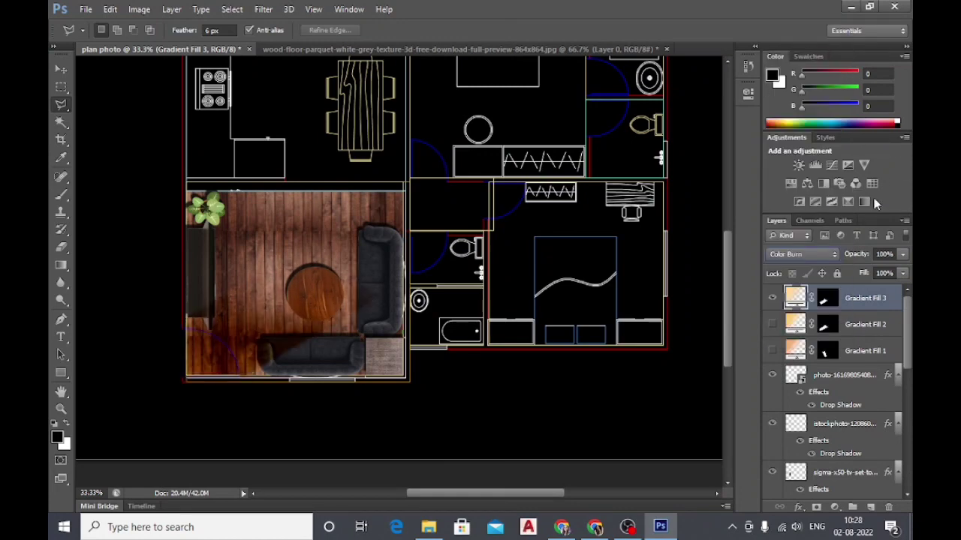
key("Down")
key("Down")
key("Down")
key("Down")
key("Down")
key("Down")
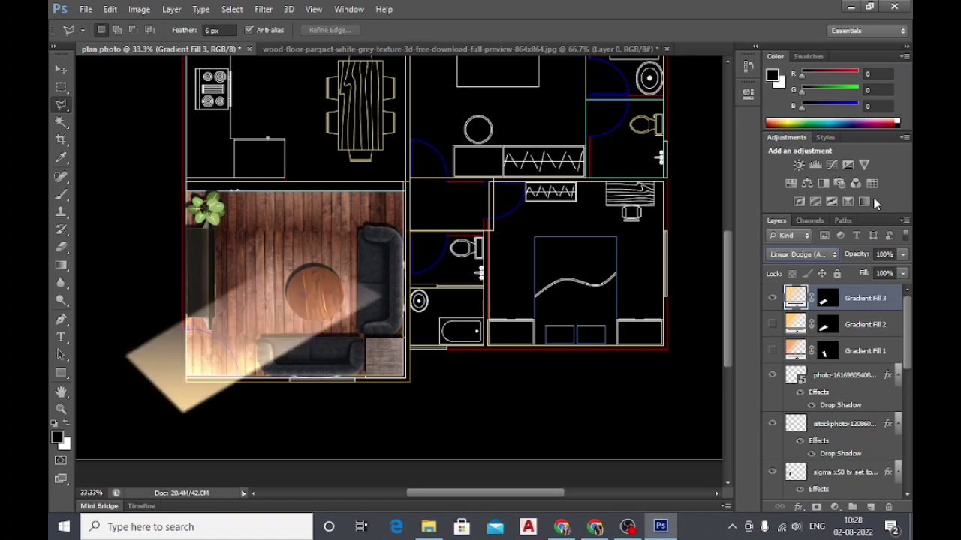
key("Down")
Try the remaining blend modes, then return the beam to Color Dodge.
key("Down")
key("Down")
key("Down")
key("Down")
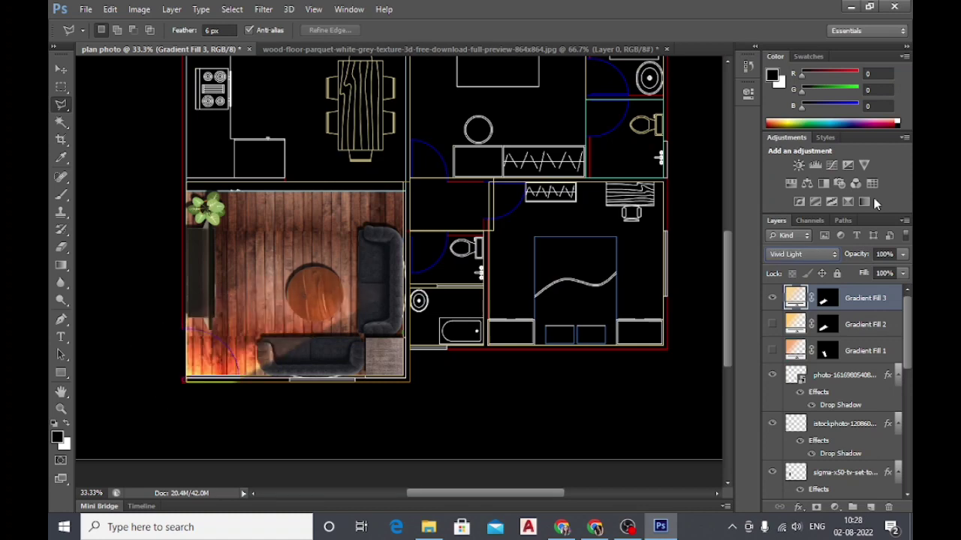
key("Down")
key("Down")
key("Down")
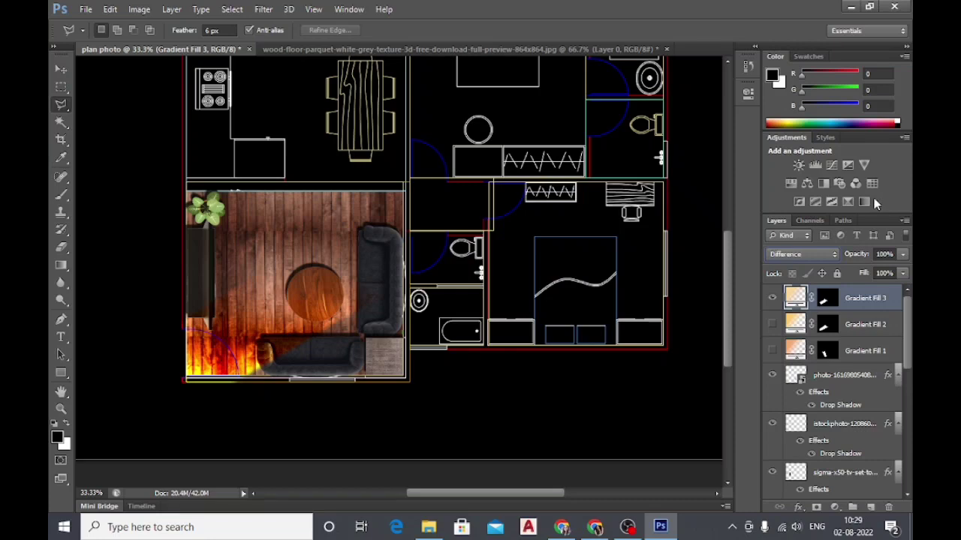
key("Down")
key("Down")
key("Down")
key("Down")
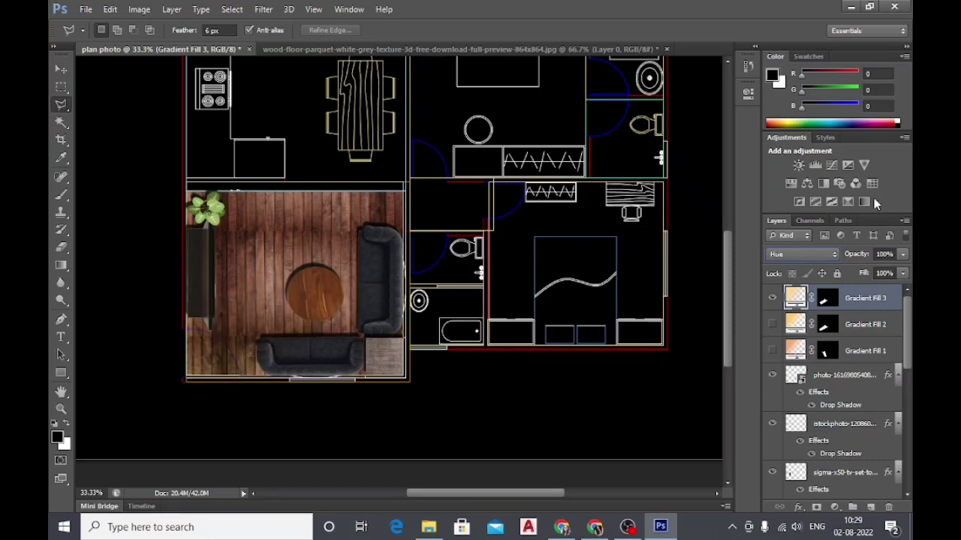
key("Down")
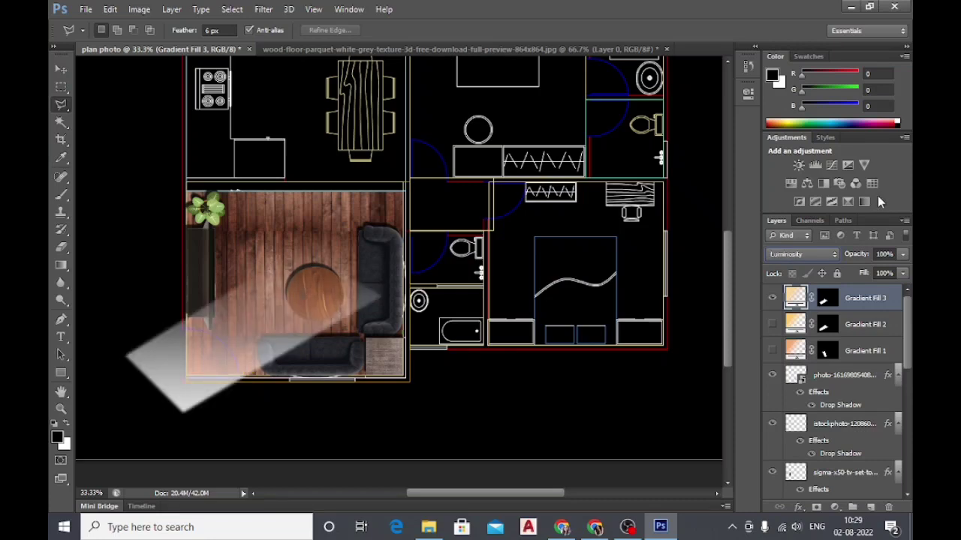
left_click(810, 255)
left_click(796, 131)
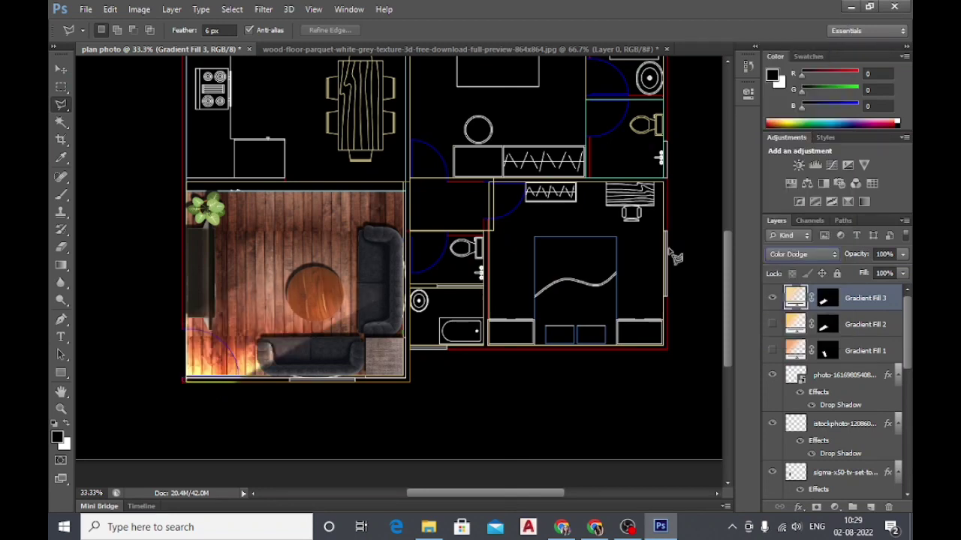